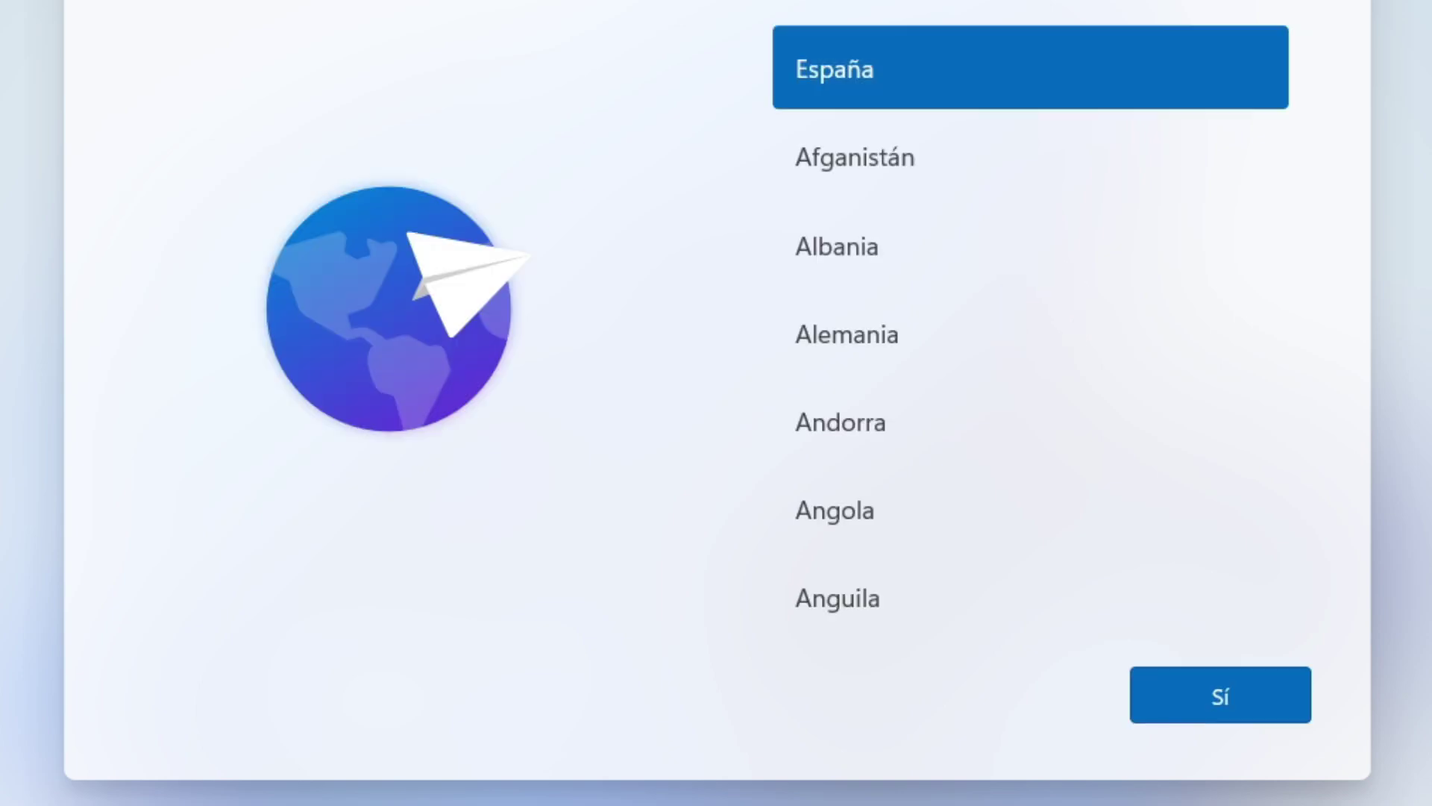
Set the region to España and the keyboard layout to Español, and skip adding a second layout
click(1189, 701)
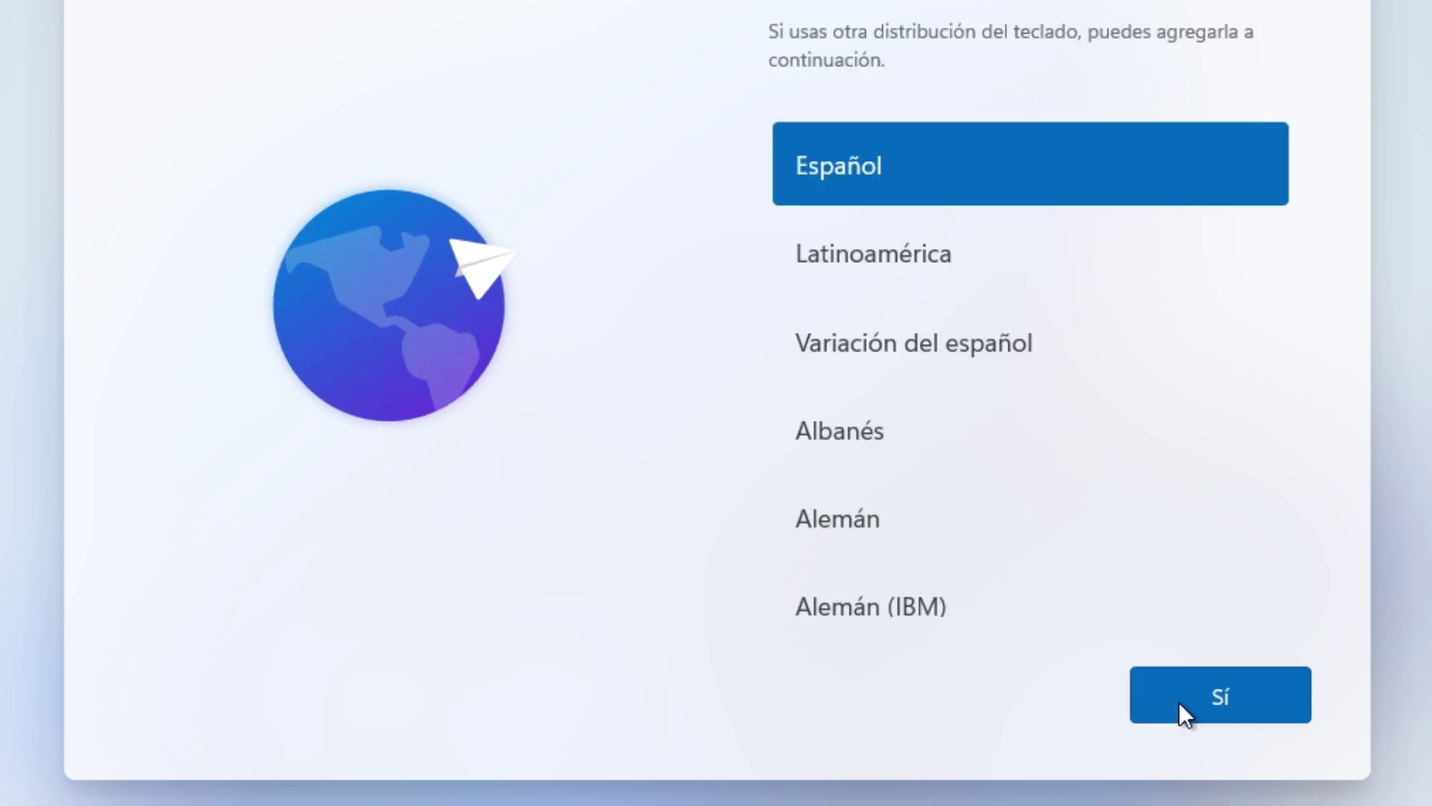
click(1252, 707)
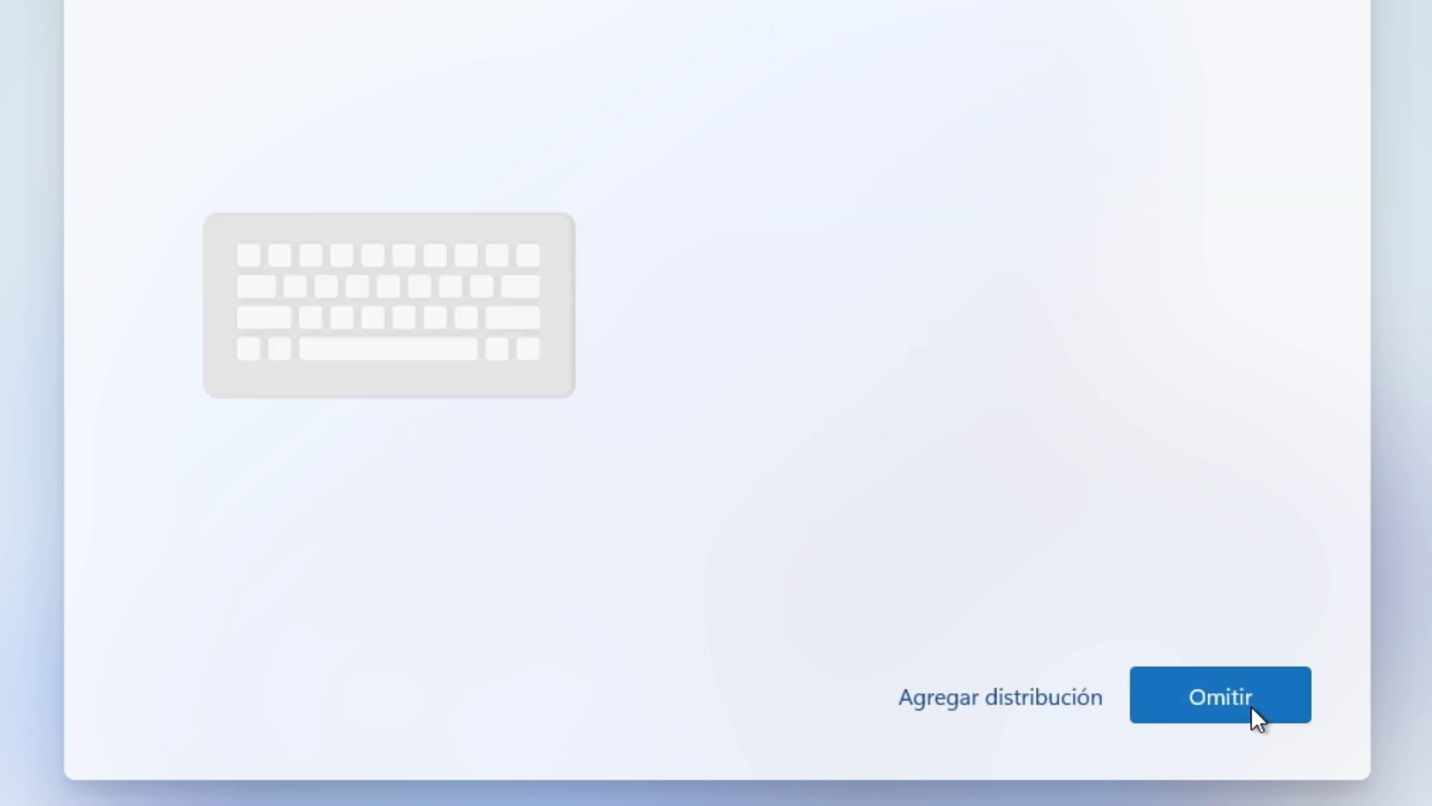
click(1223, 697)
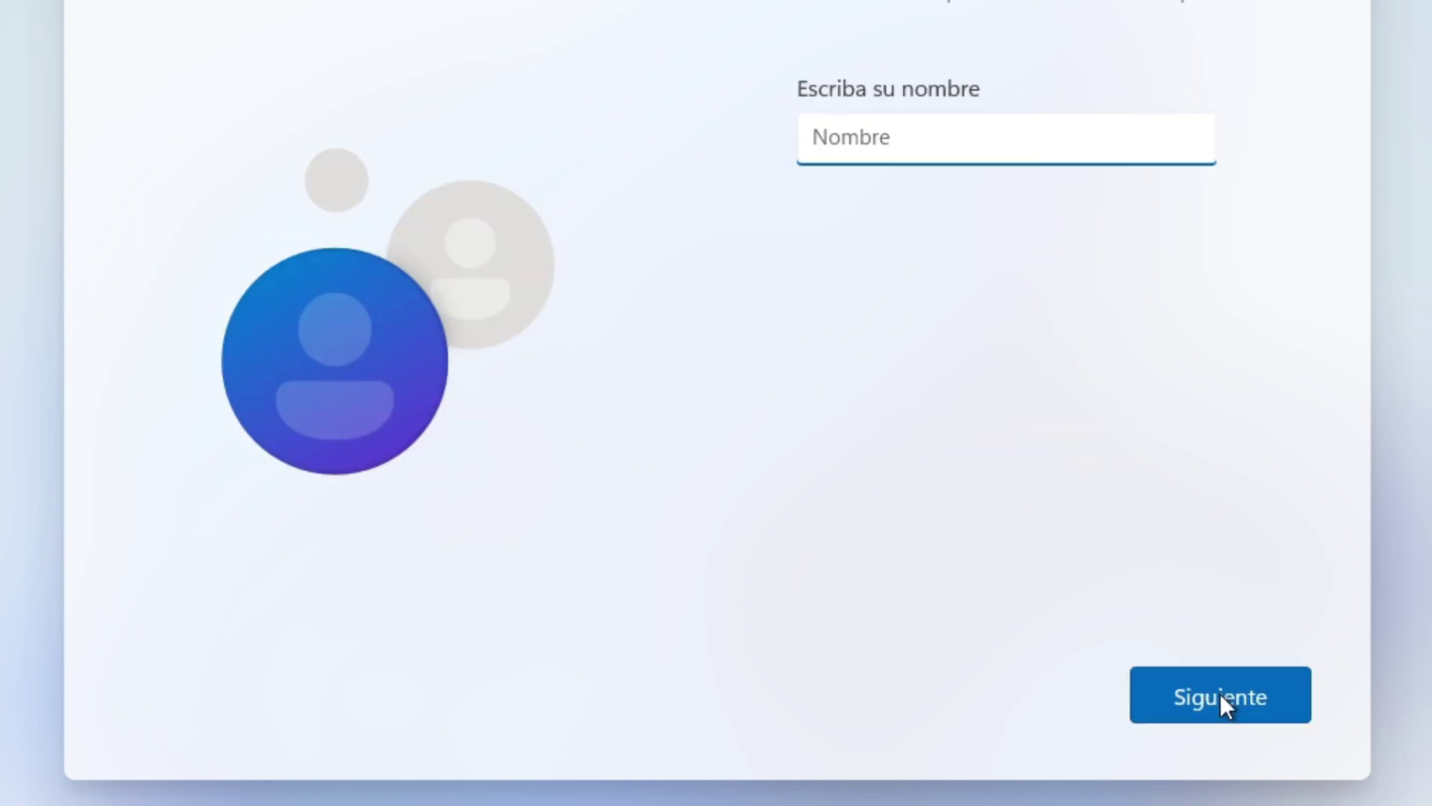
Name the local user account dtech and continue to the privacy settings
text(dtech)
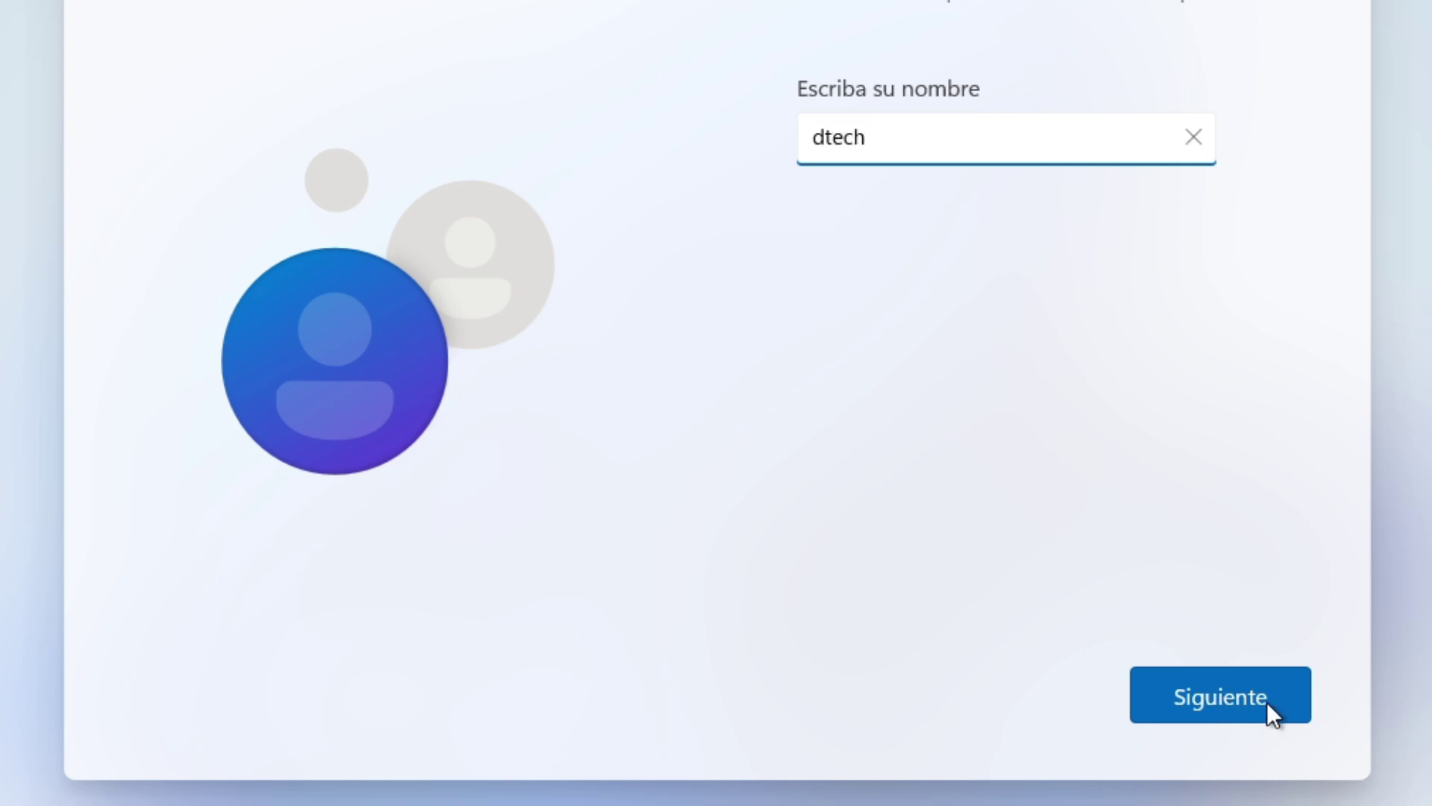
click(1247, 705)
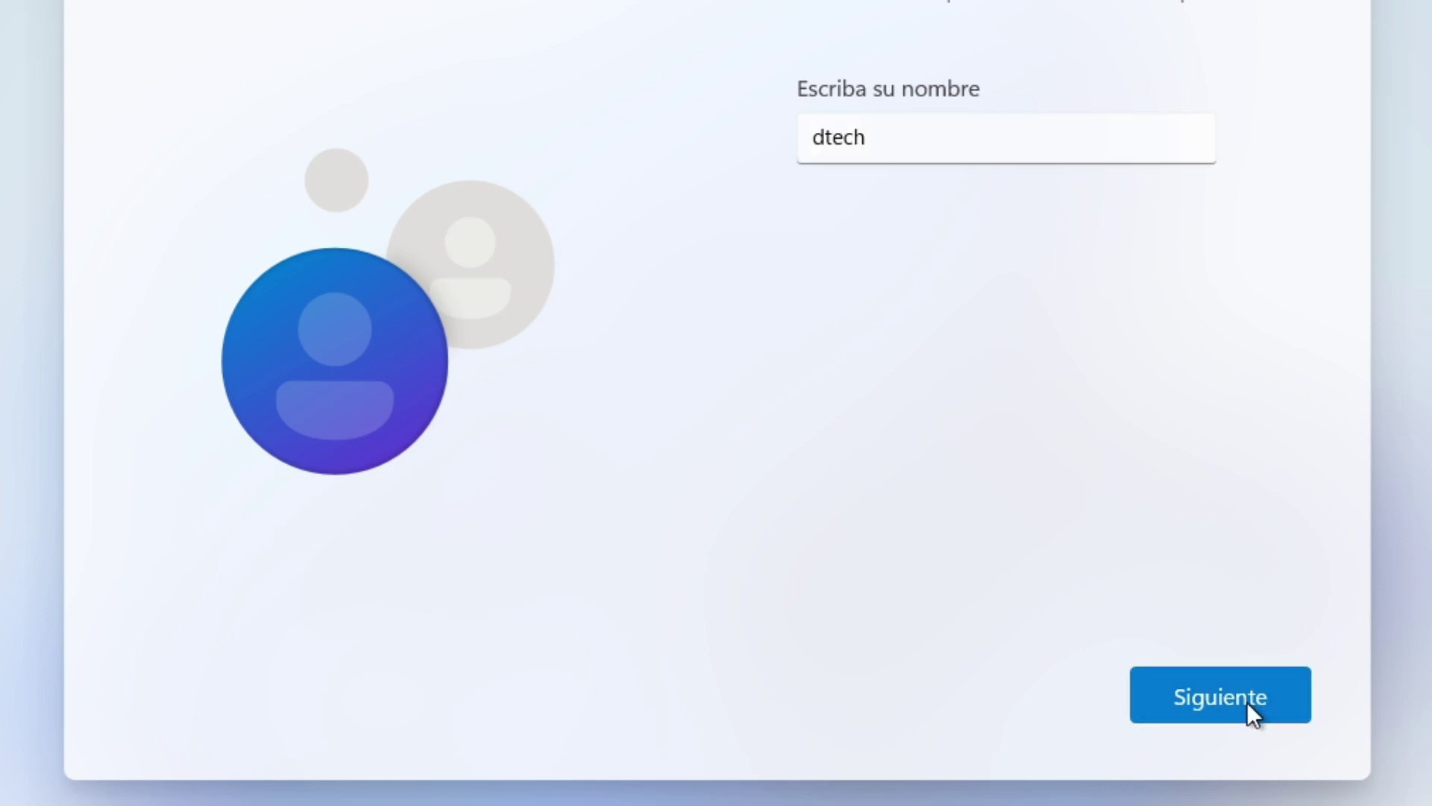
click(1247, 702)
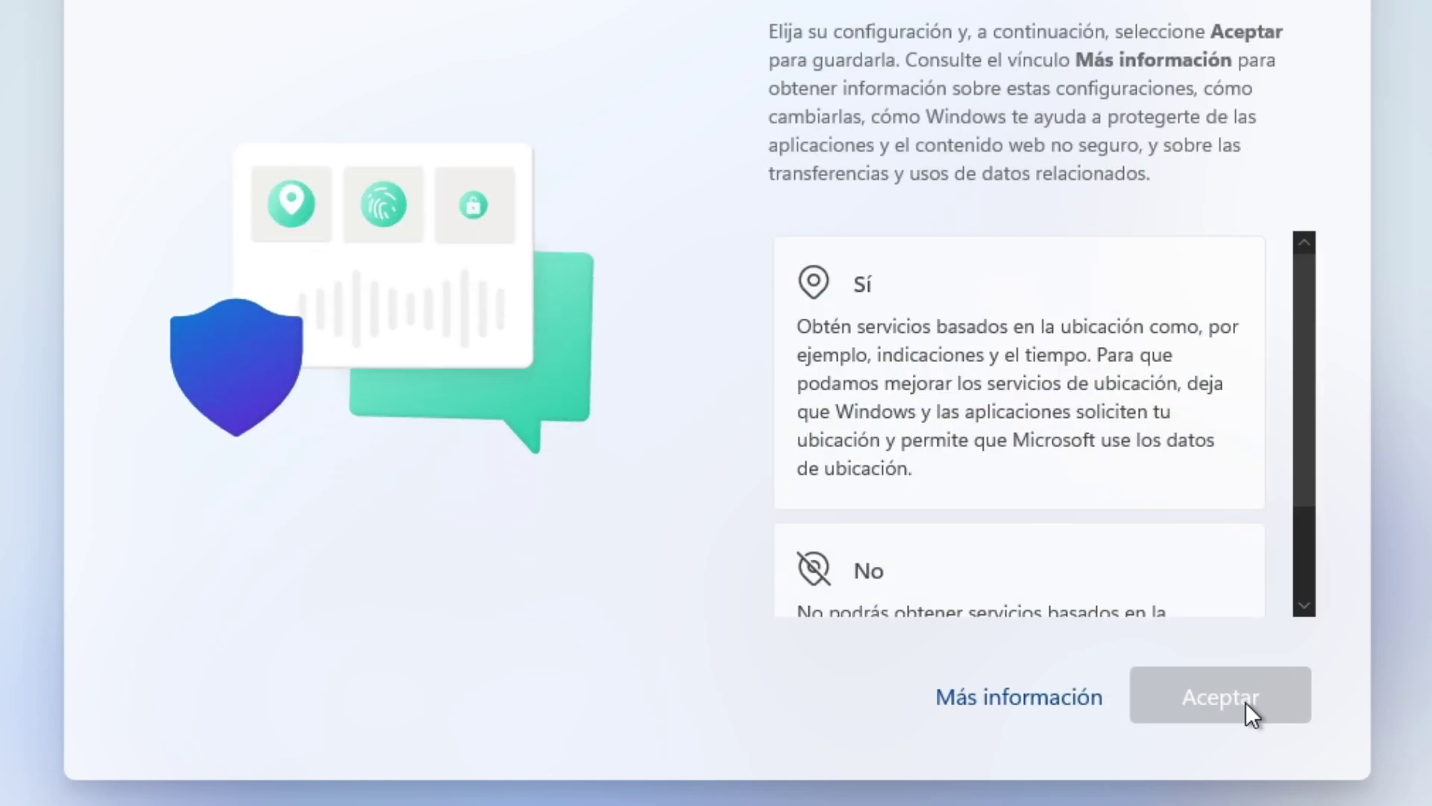
Answer No to location services and to Find my device in the privacy settings
click(1053, 605)
click(1166, 691)
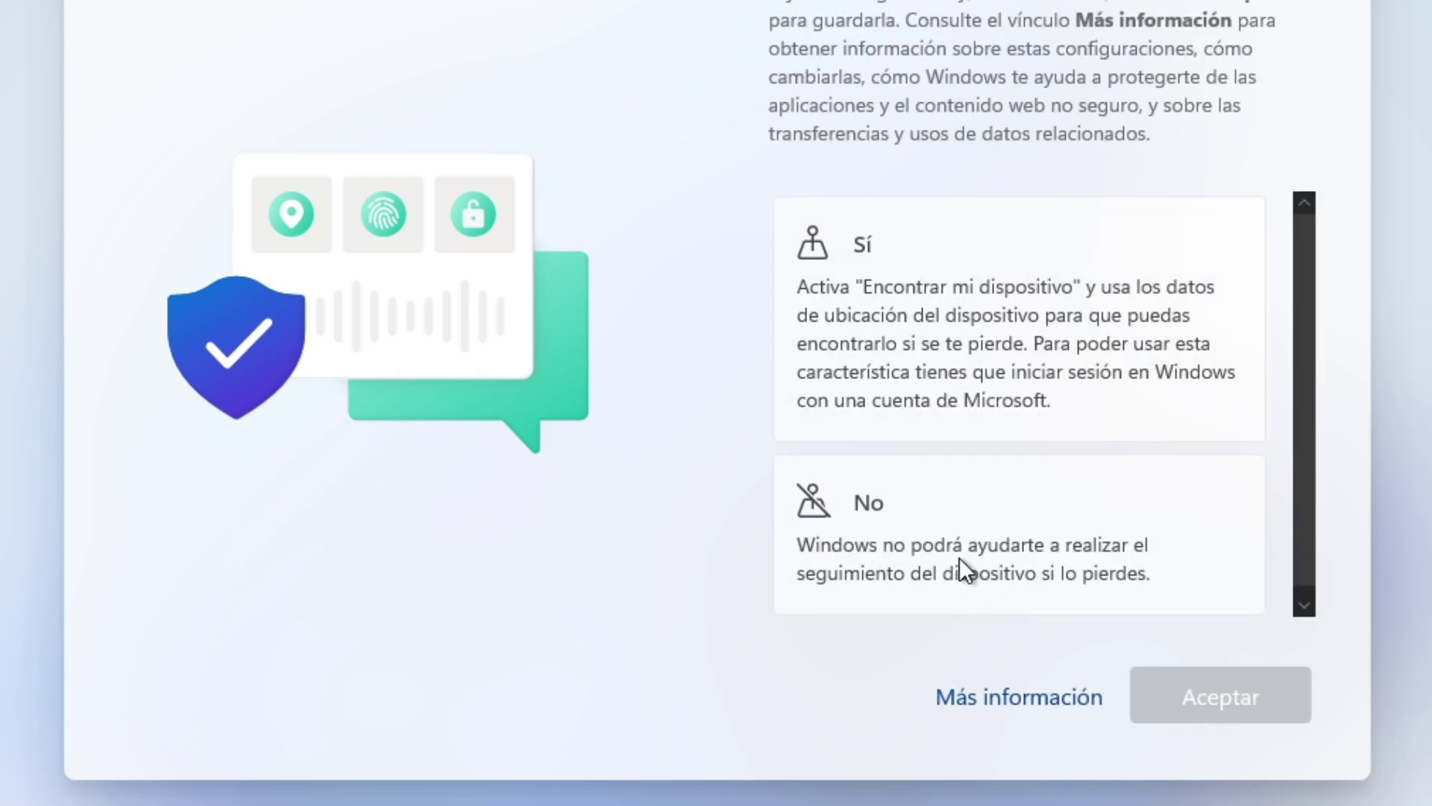
click(961, 563)
click(1190, 688)
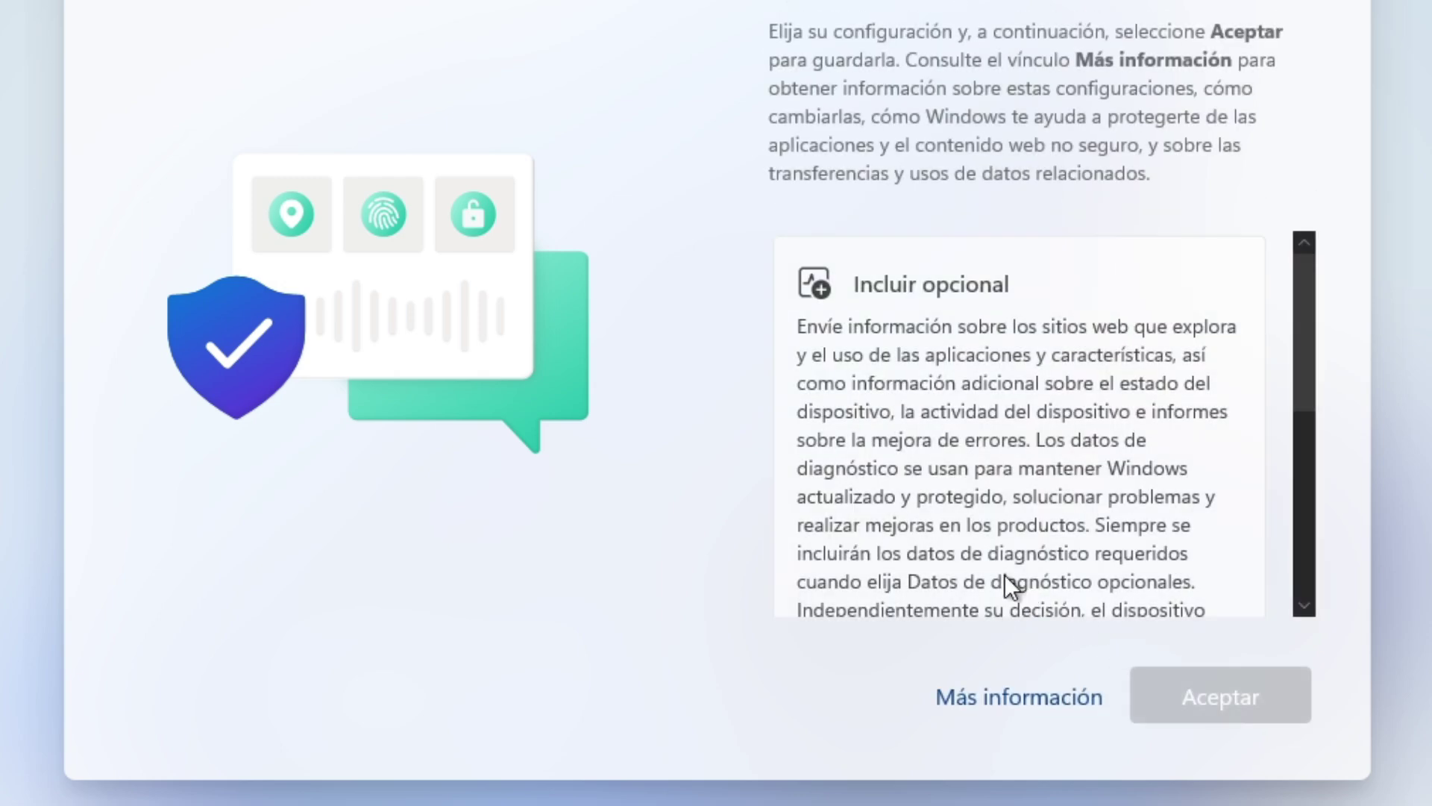
Decline optional diagnostic data and answer No to sending inking and typing data
scroll(968, 557, down, 3)
click(964, 563)
click(1231, 685)
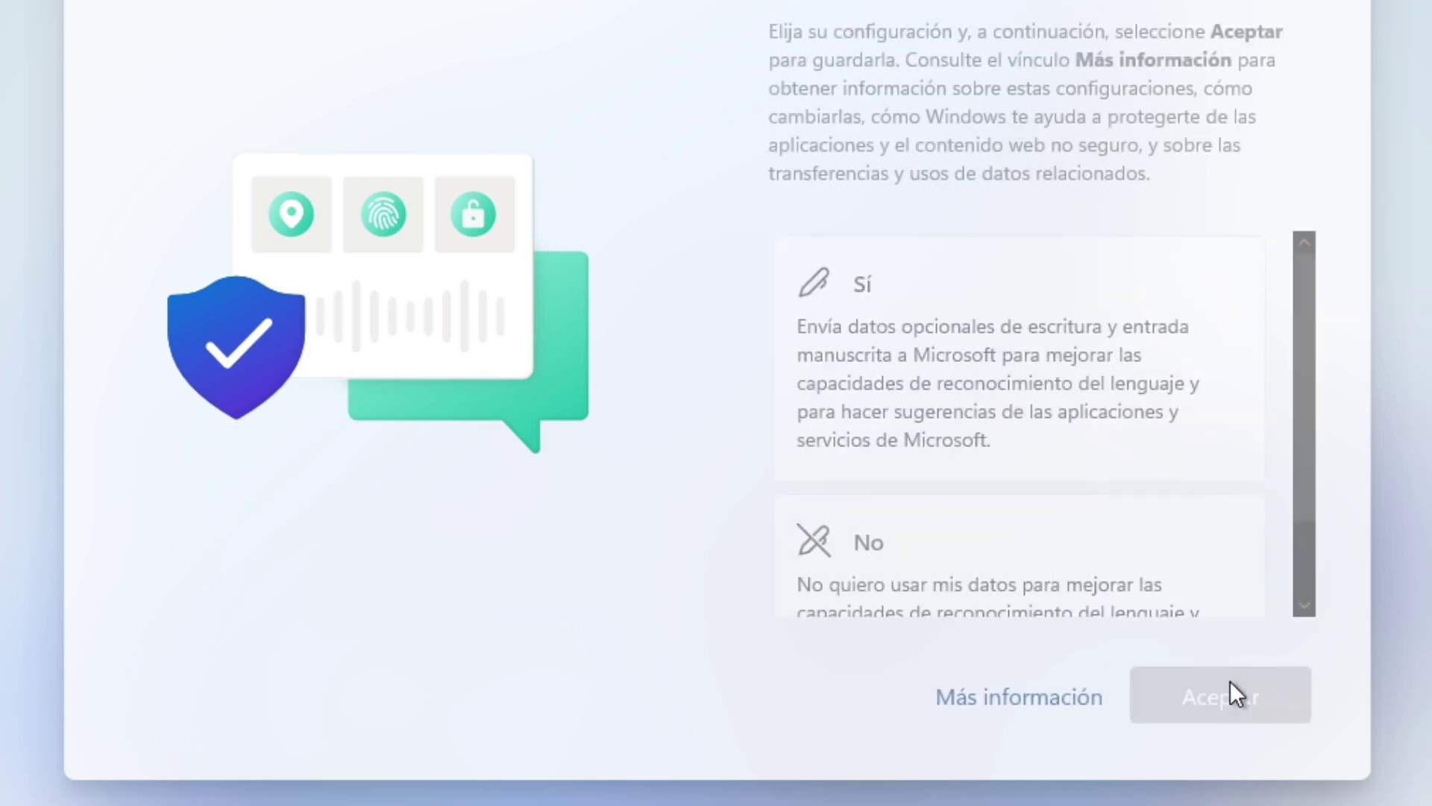
click(1023, 552)
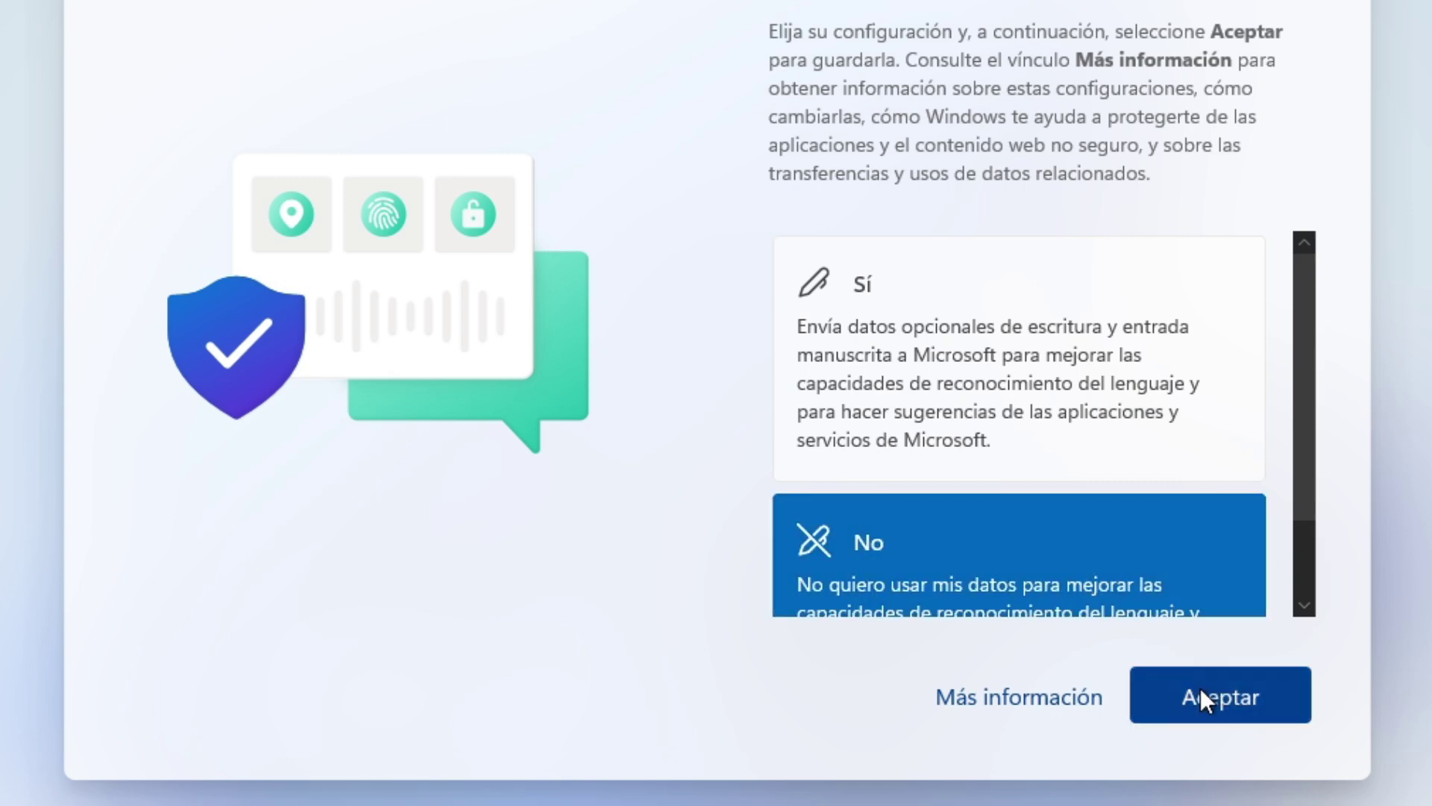
click(1201, 687)
Answer No to tailored experiences with diagnostic data and to the last privacy option to finish setup
click(1055, 602)
click(1218, 691)
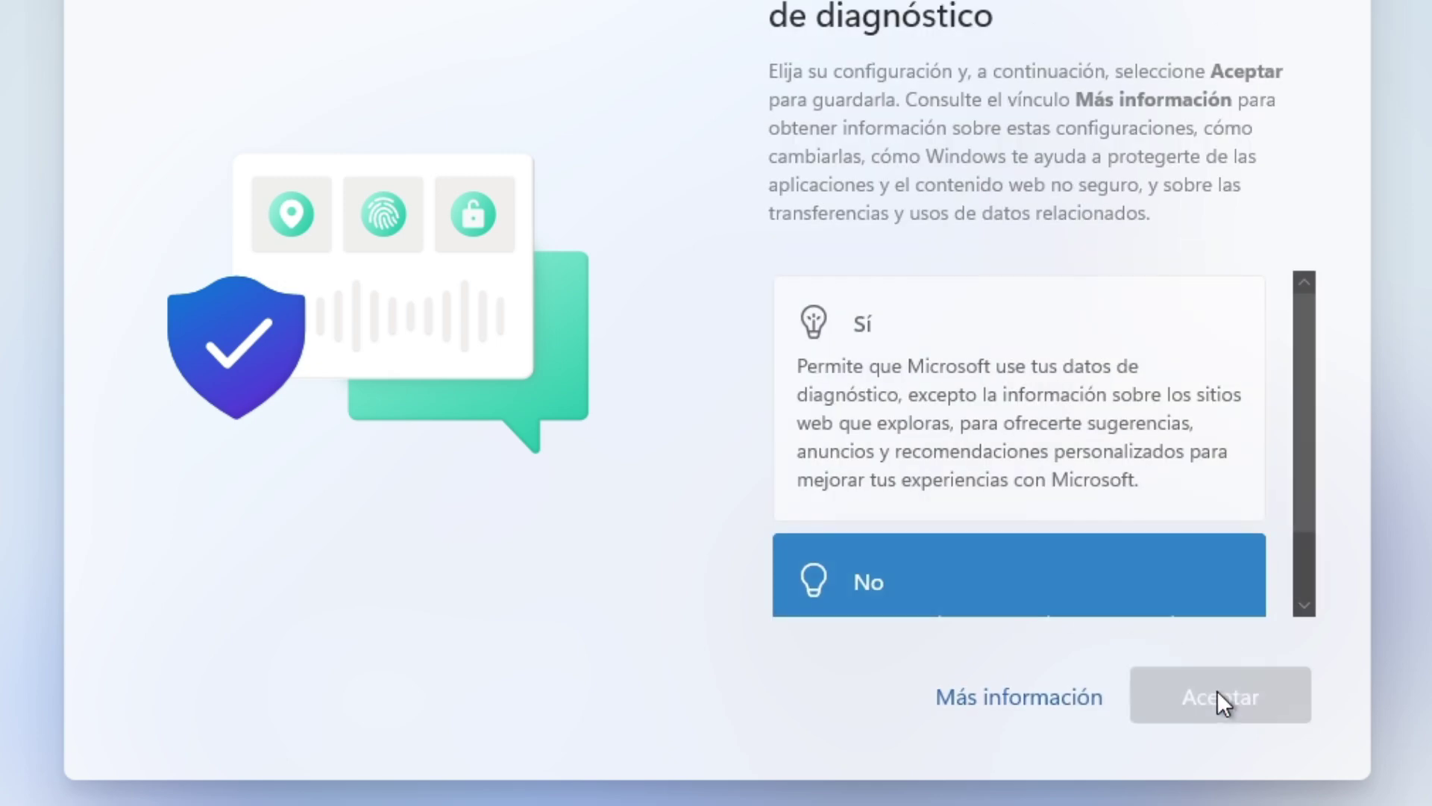
click(1076, 578)
click(1211, 714)
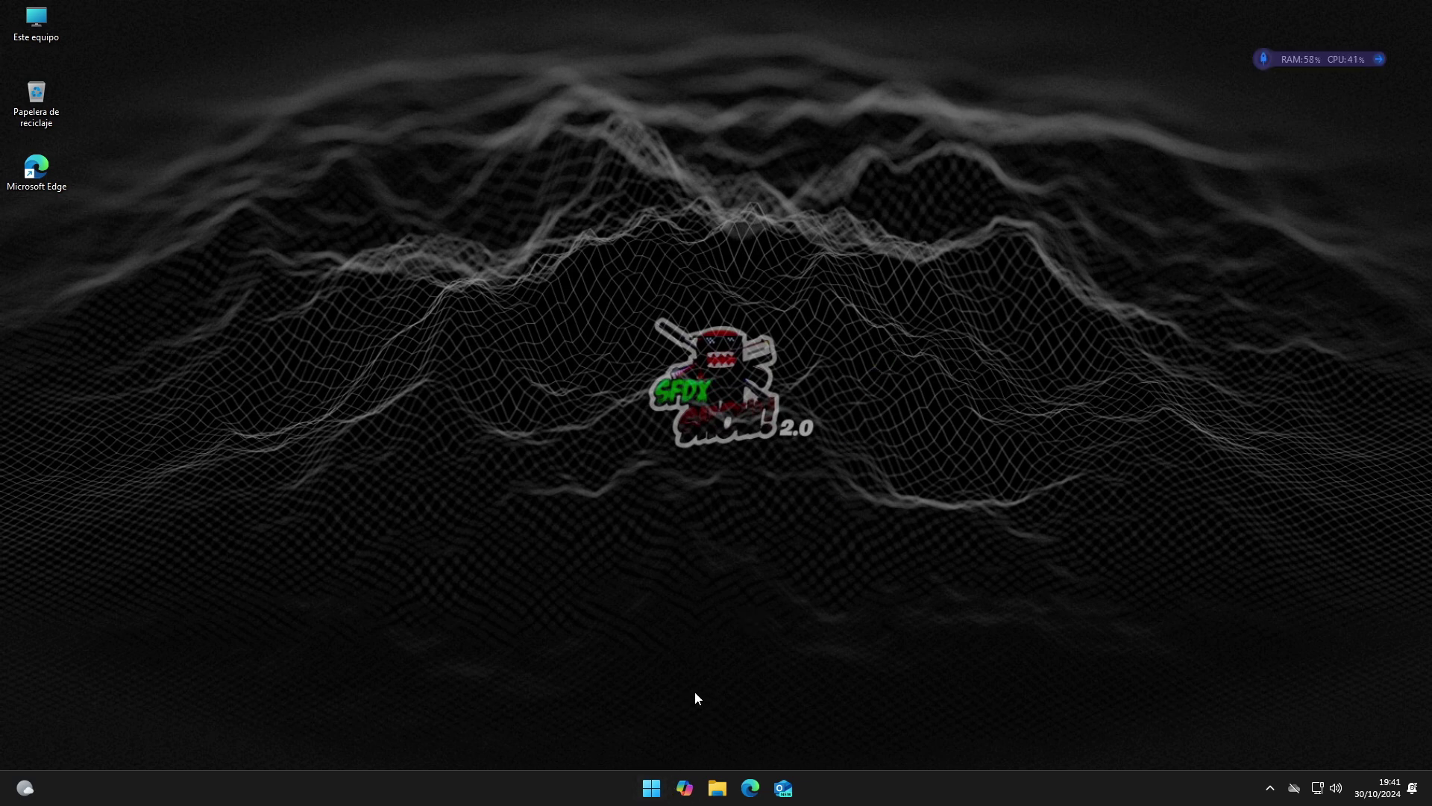
Run winver to check the Windows version and build, and close the information window
click(647, 798)
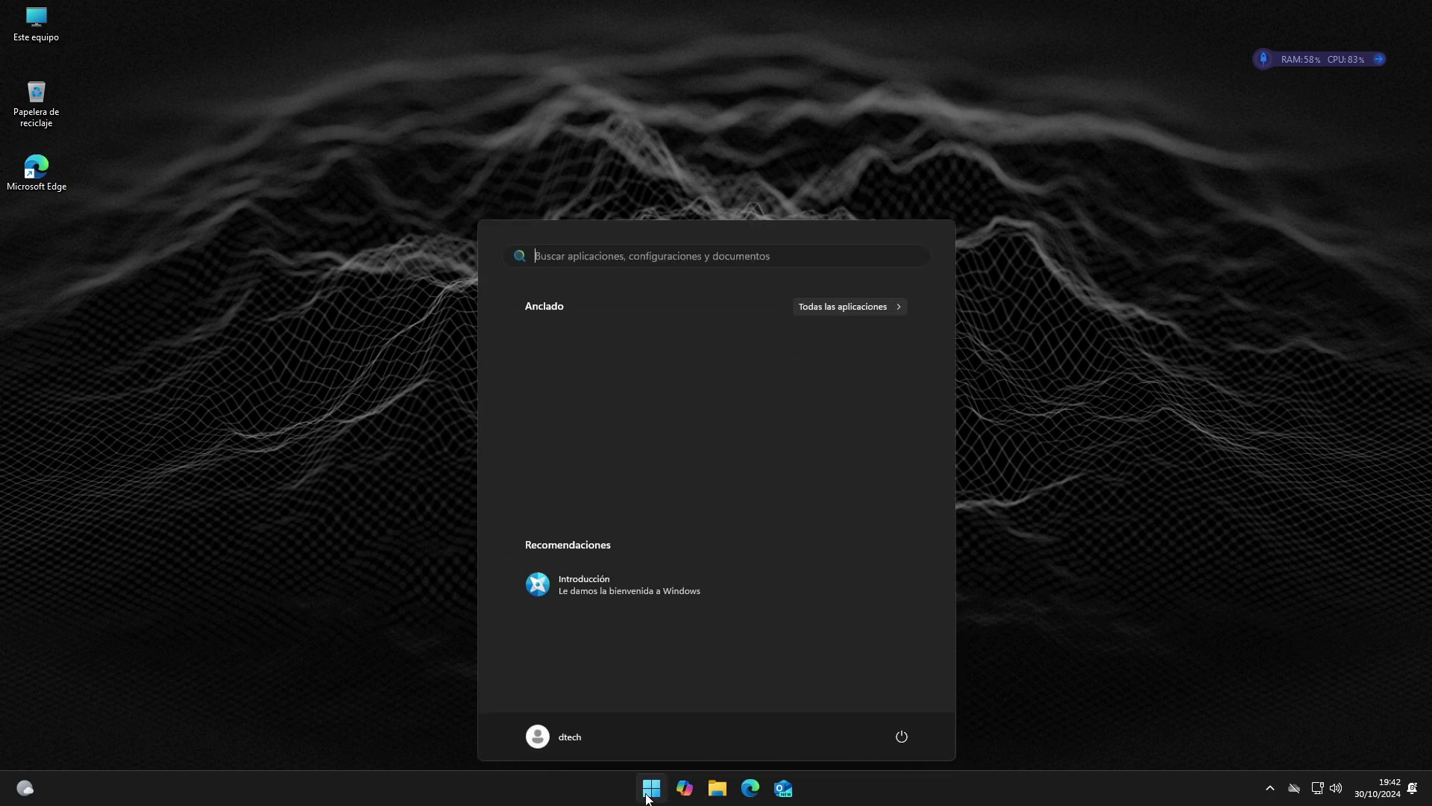
text(winver)
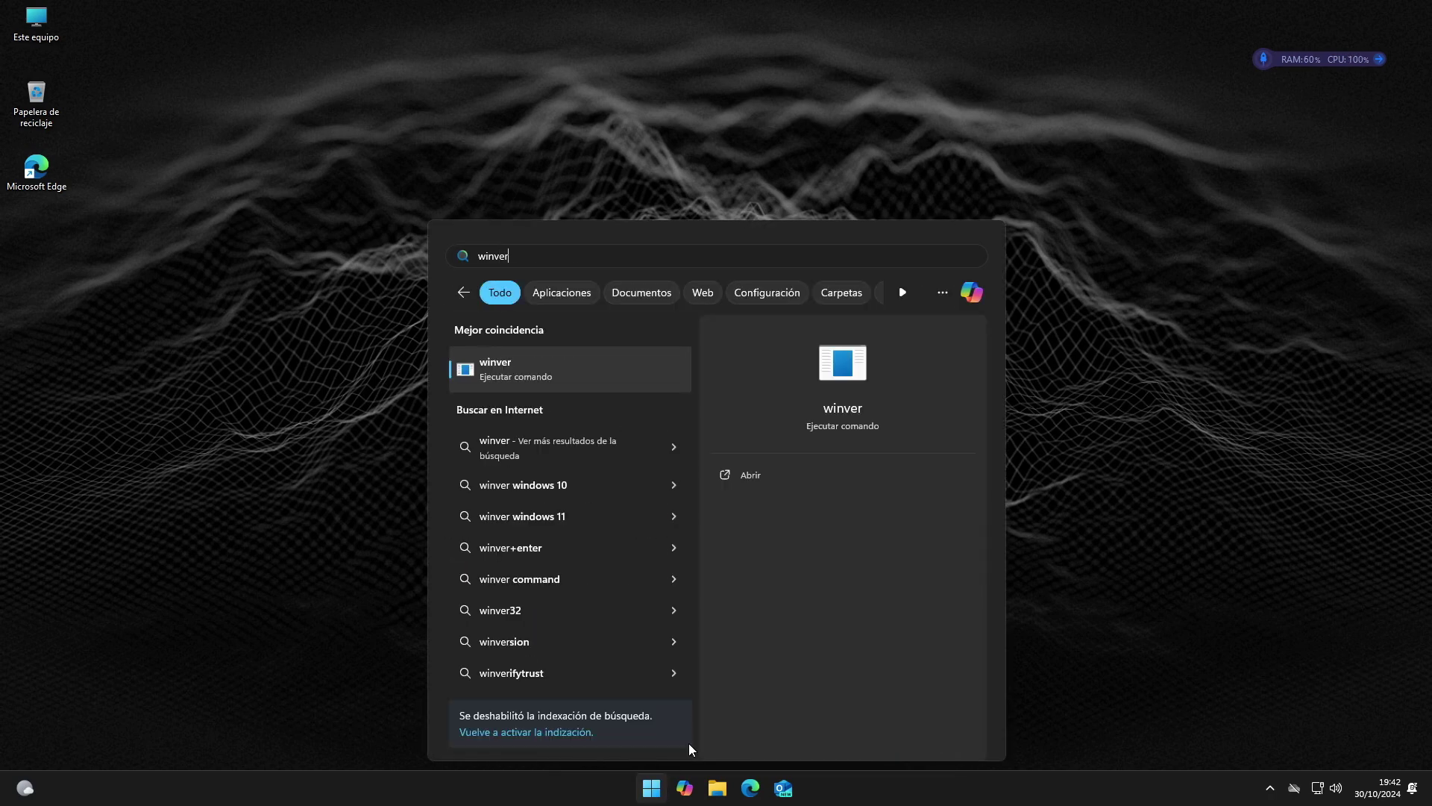
key(Return)
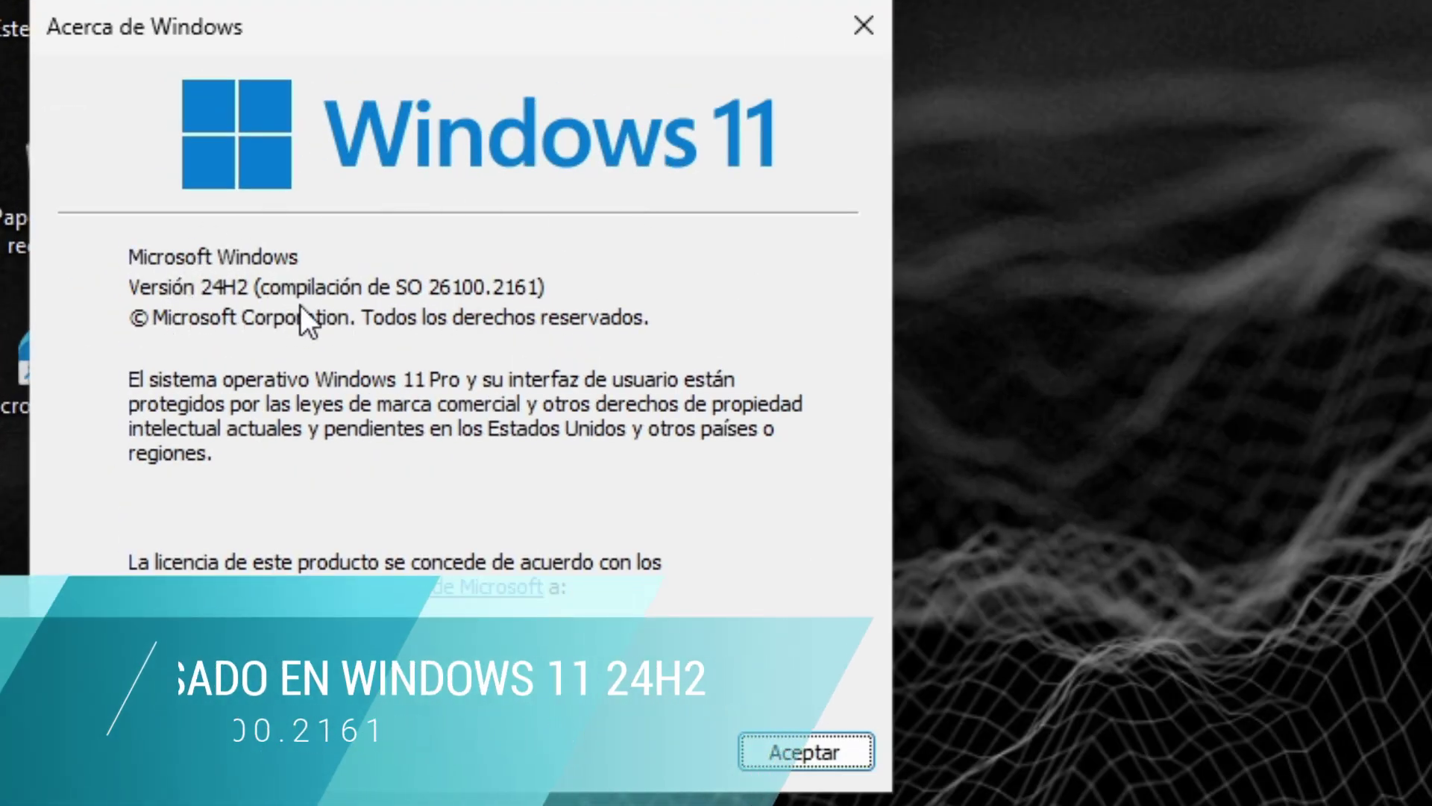
click(857, 27)
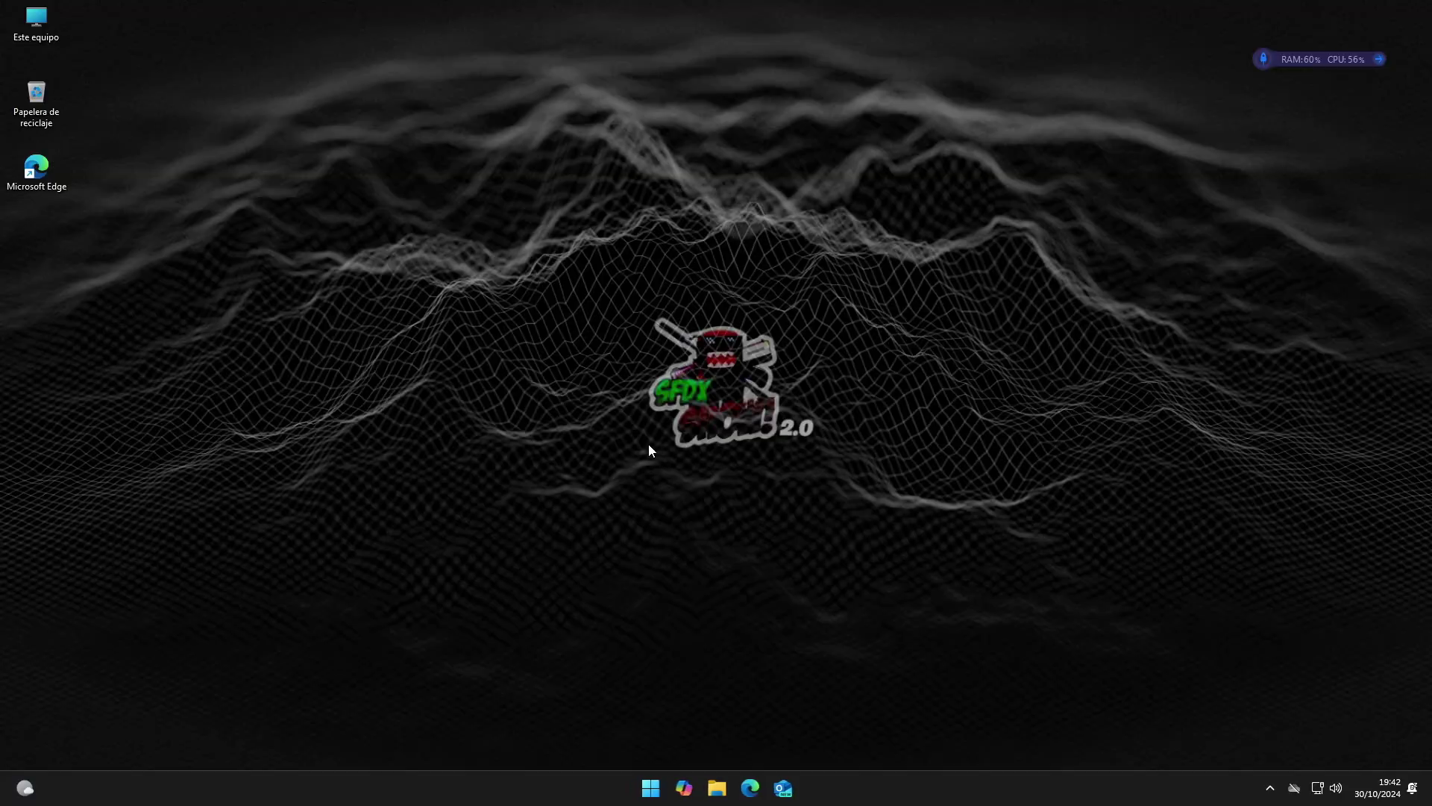
Open Task Manager, widen the process name column and look through the running processes
right_click(878, 798)
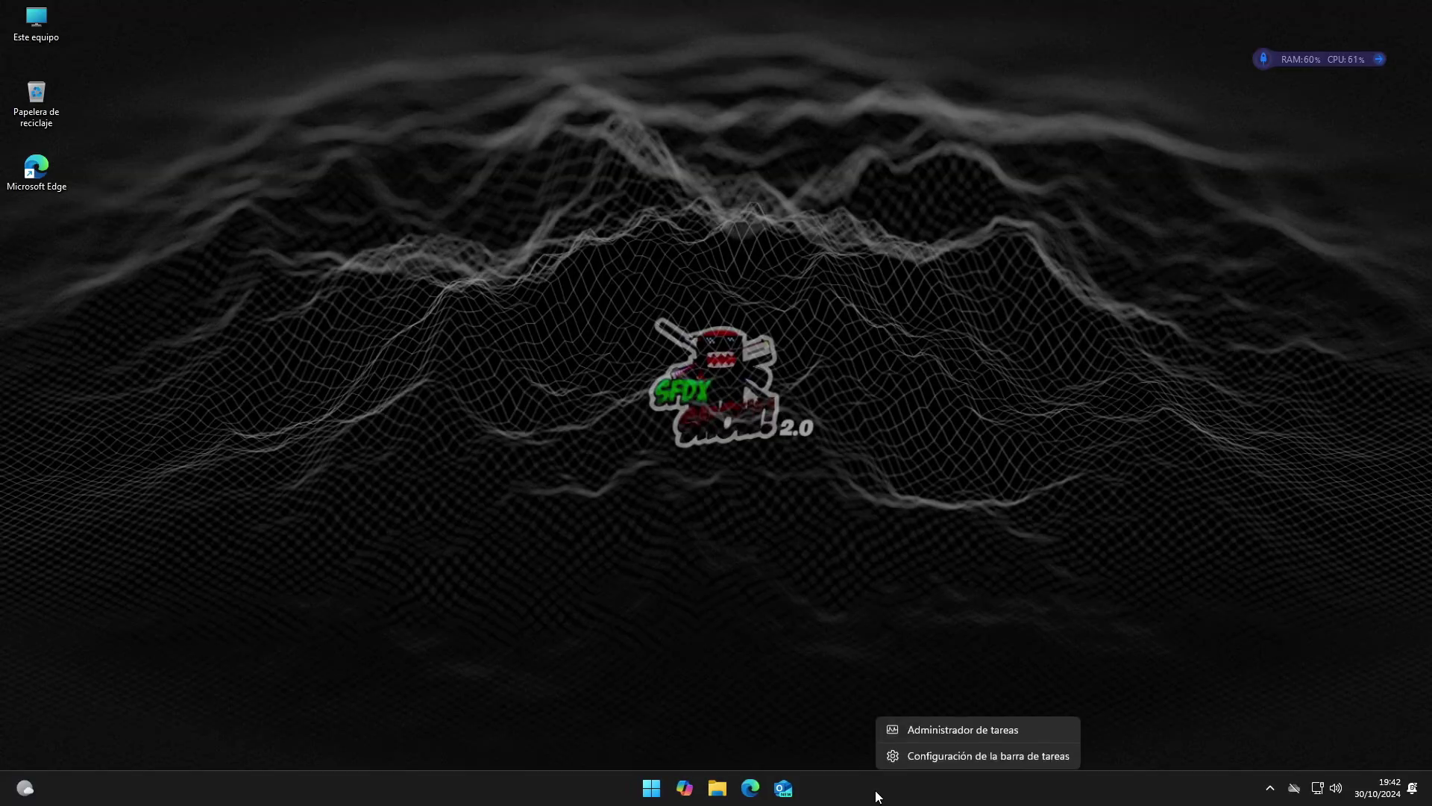
click(921, 727)
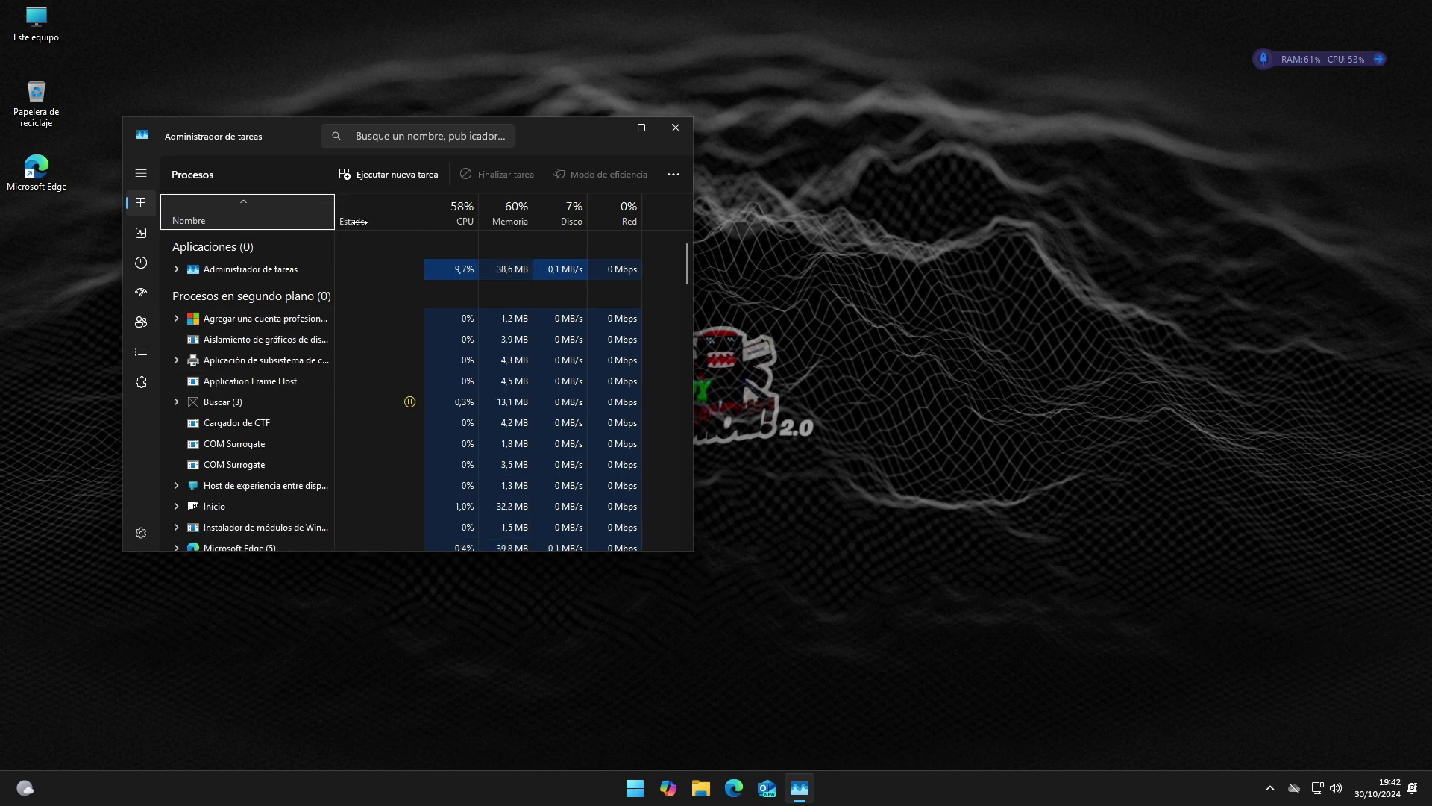
drag(332, 212, 363, 212)
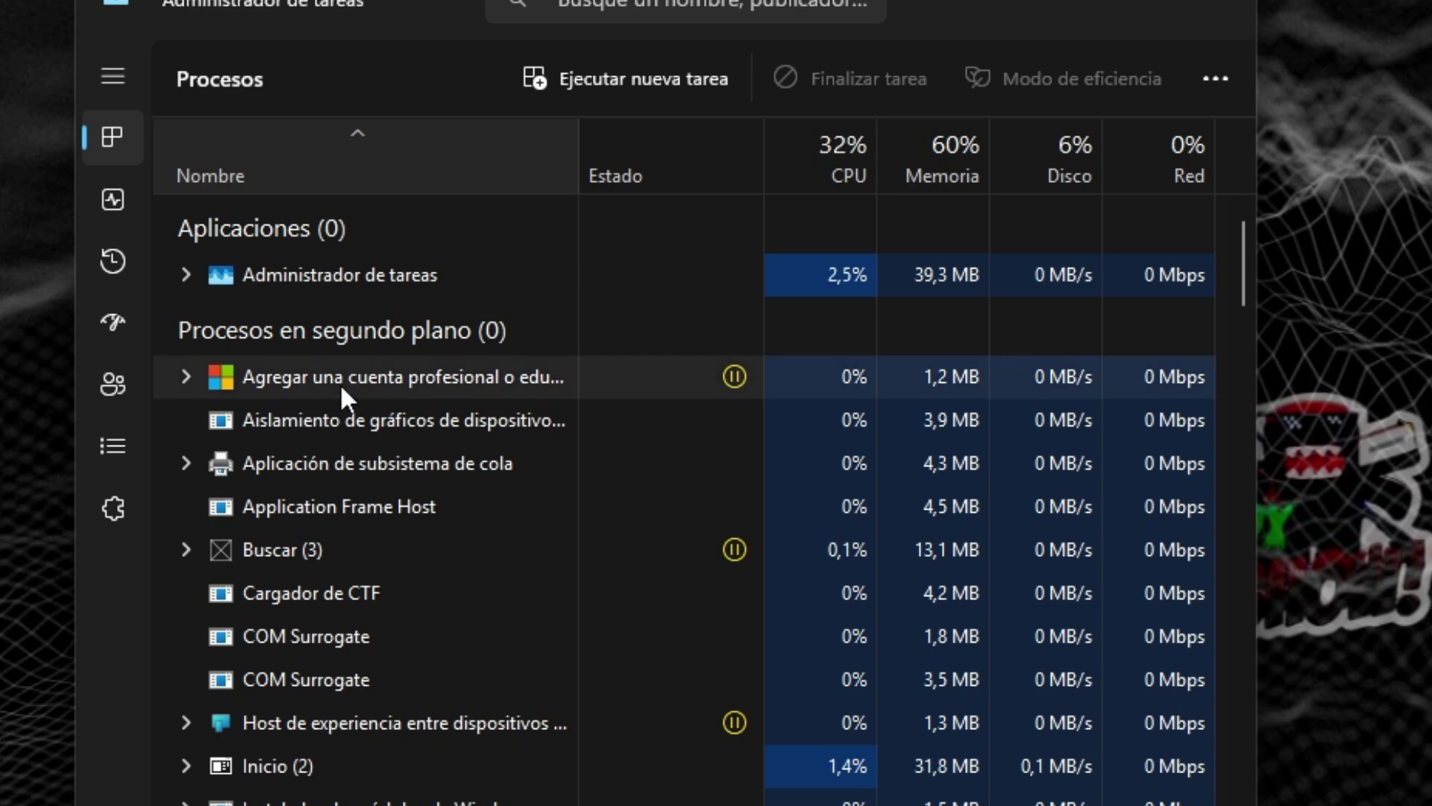
scroll(340, 383, down, 3)
scroll(340, 383, up, 3)
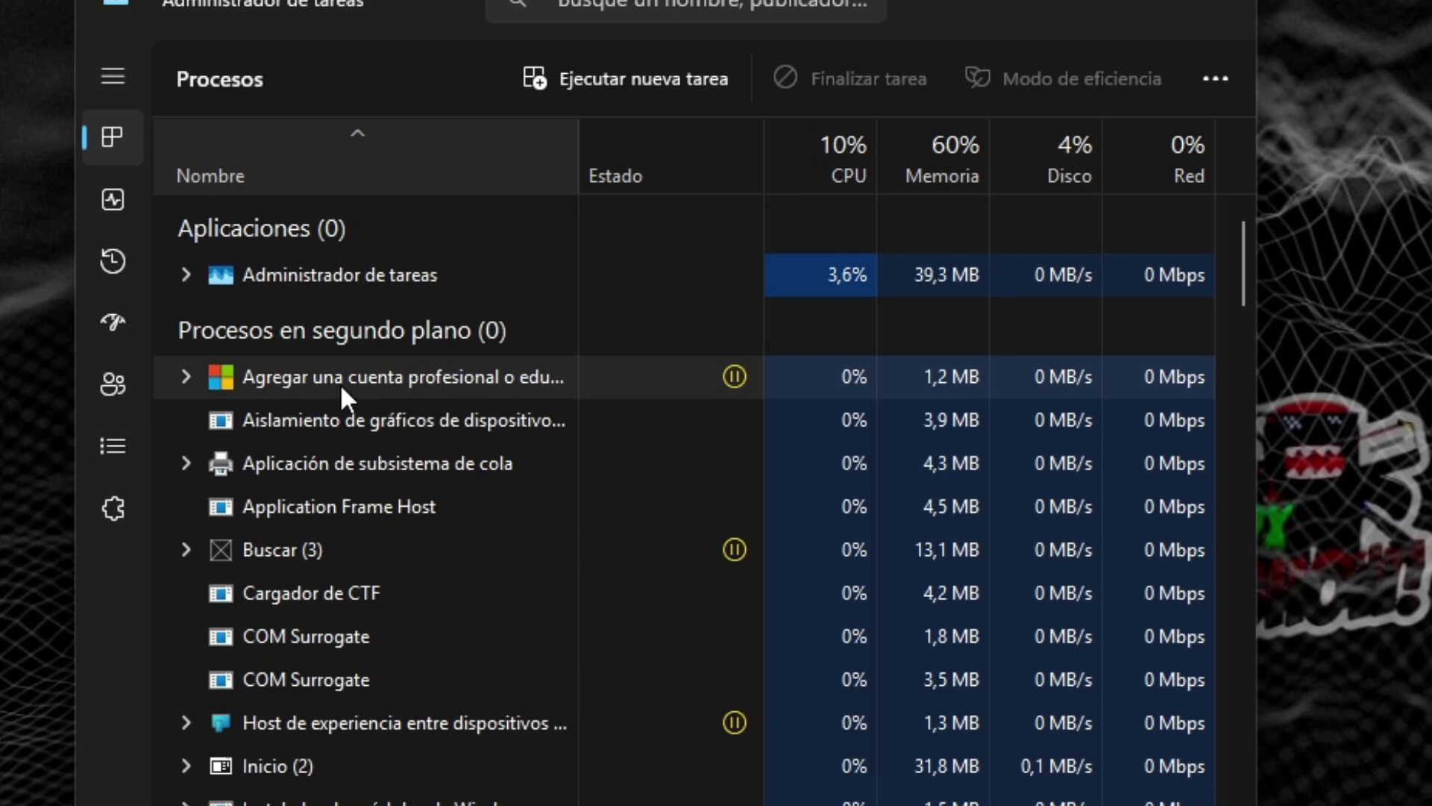
Check the CPU and memory performance graphs in Task Manager and close it
click(108, 203)
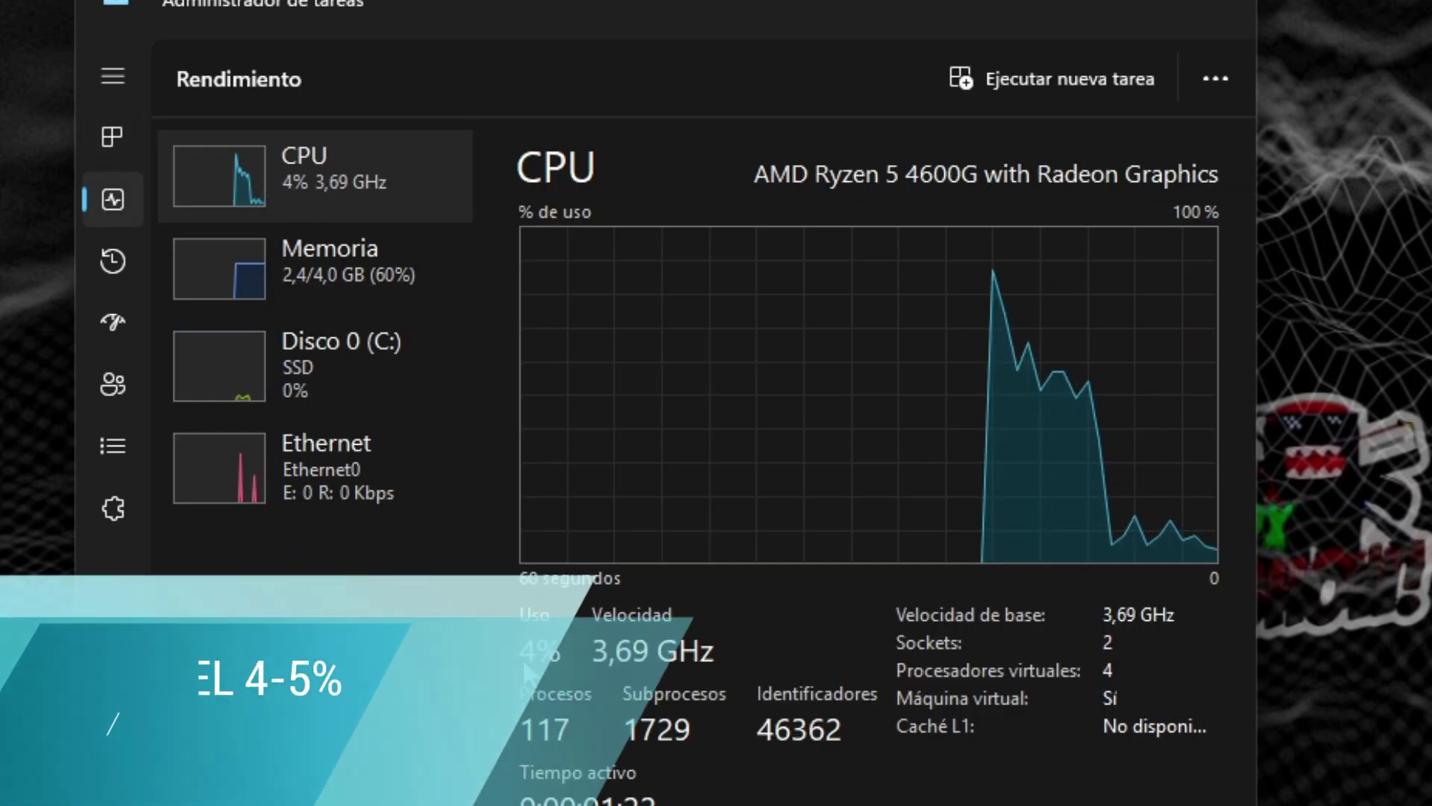
click(340, 297)
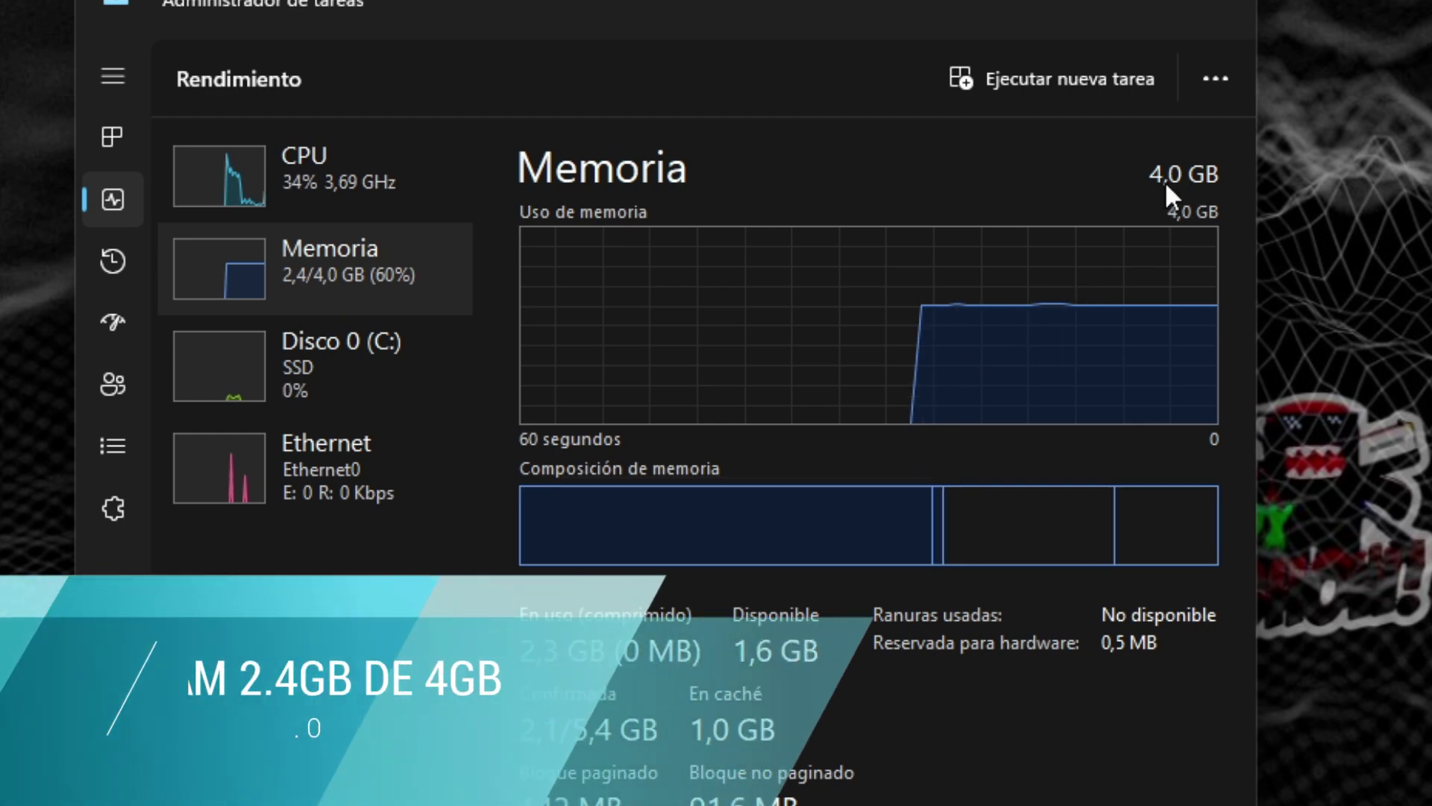
click(1231, 6)
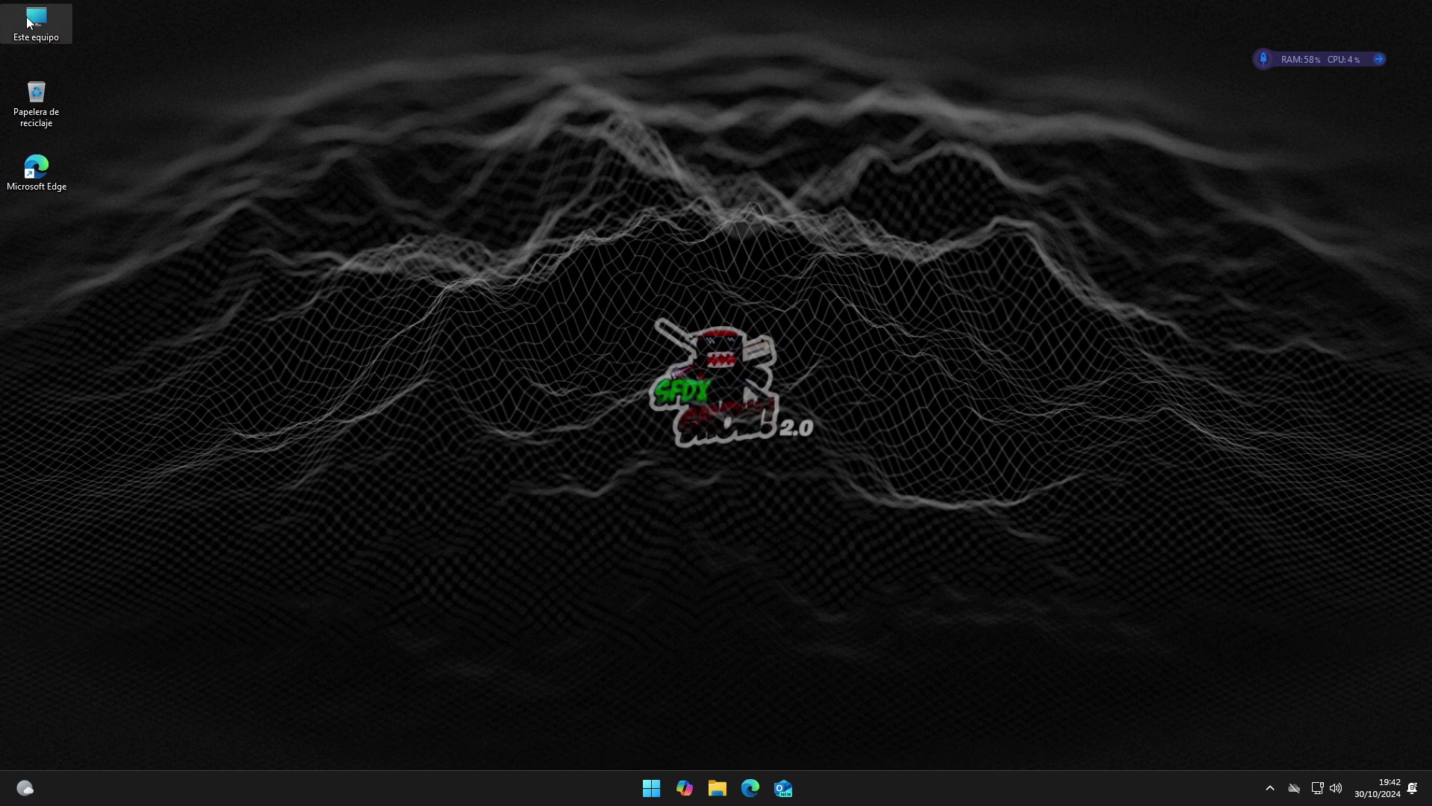
Check the disk space in the properties of the ShowOS (C:) drive, and close the properties and file explorer windows
key(super+e)
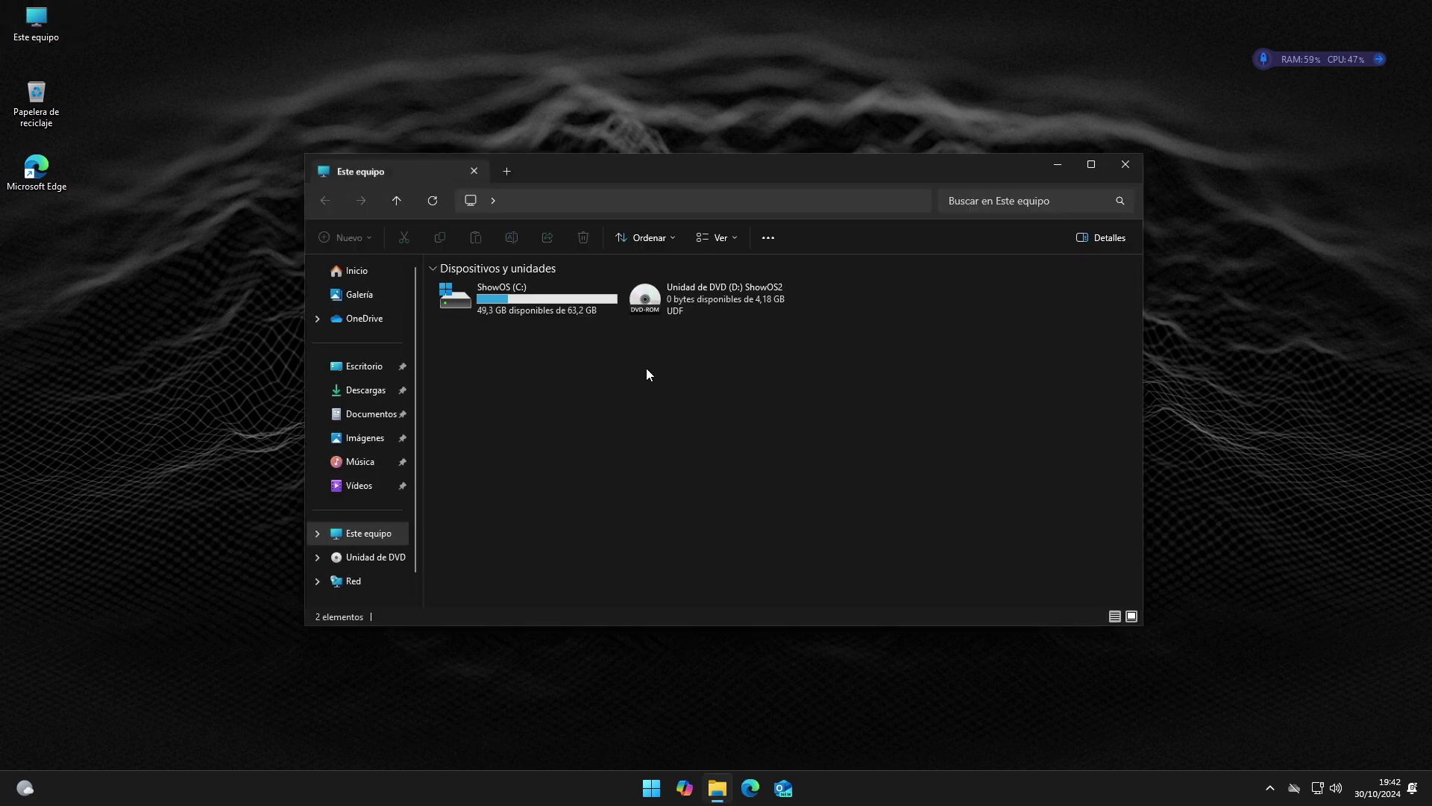
click(506, 298)
right_click(506, 299)
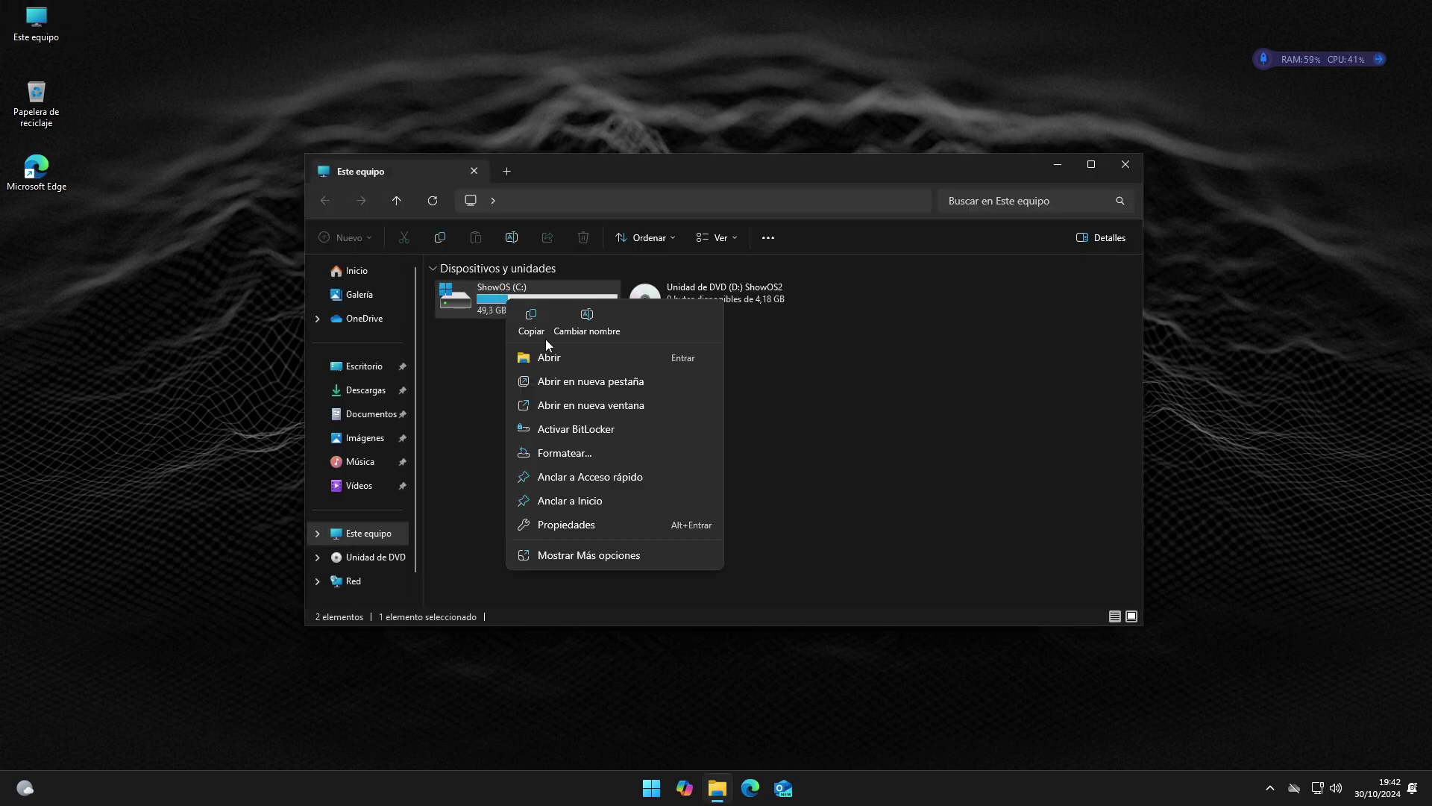
click(548, 530)
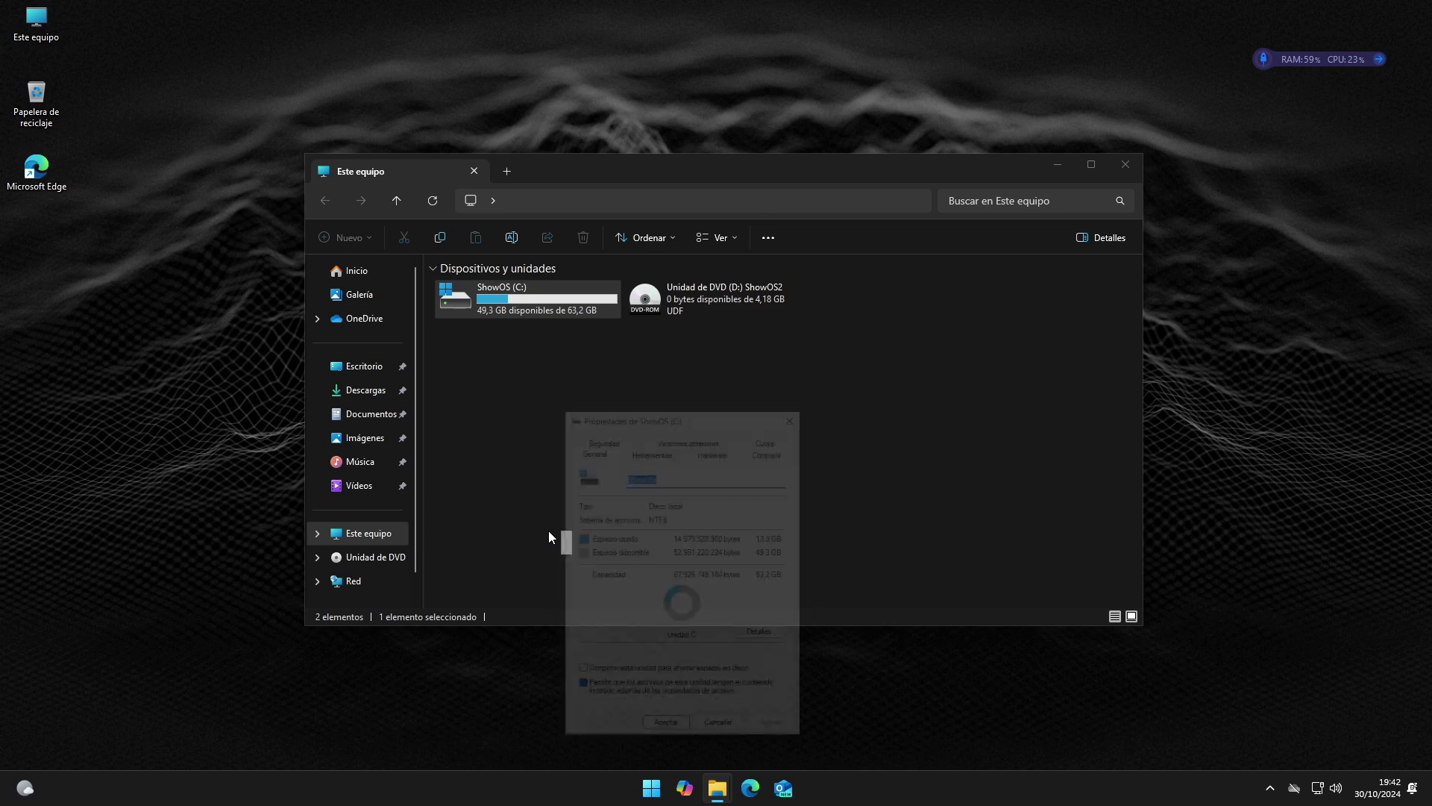
drag(675, 400, 989, 216)
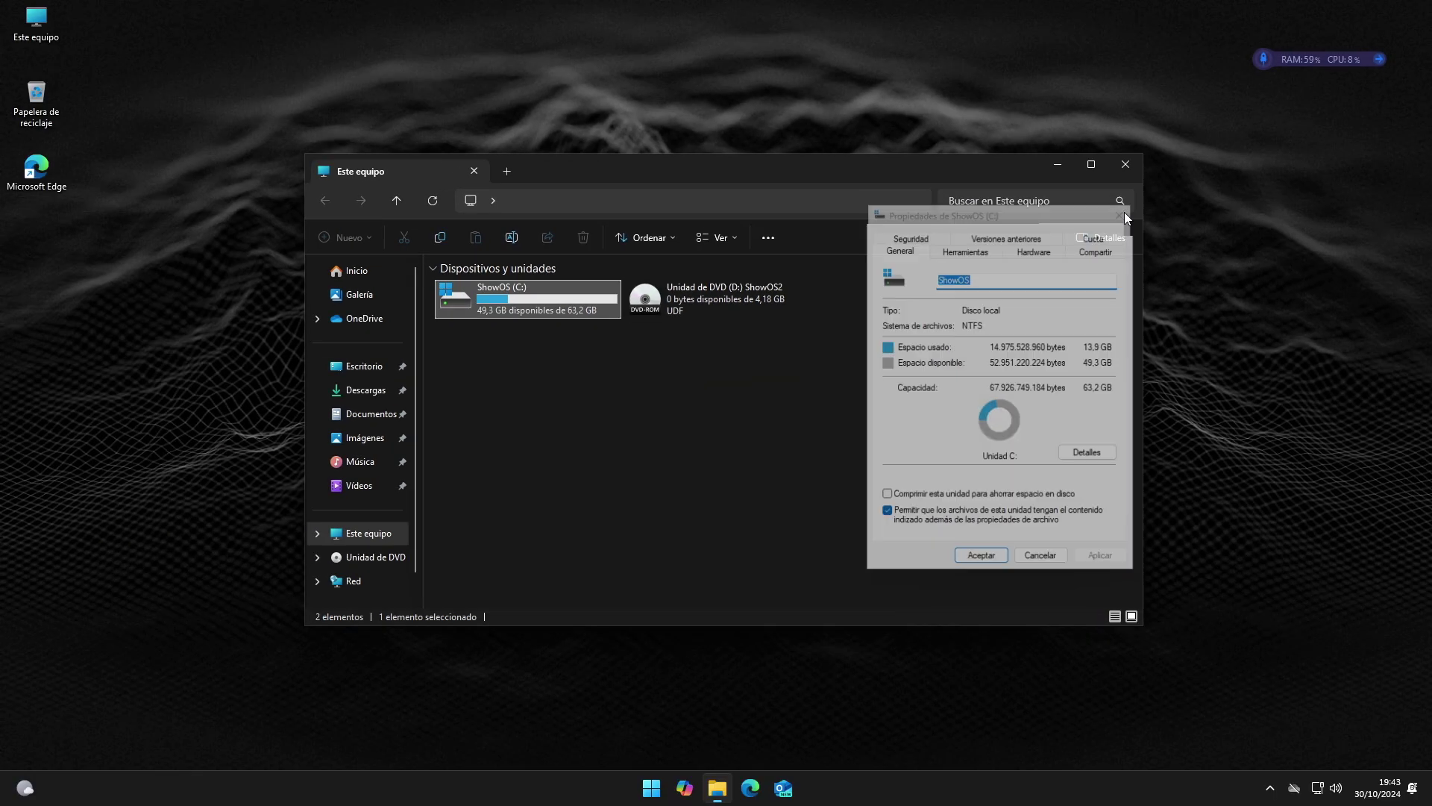
click(1353, 1)
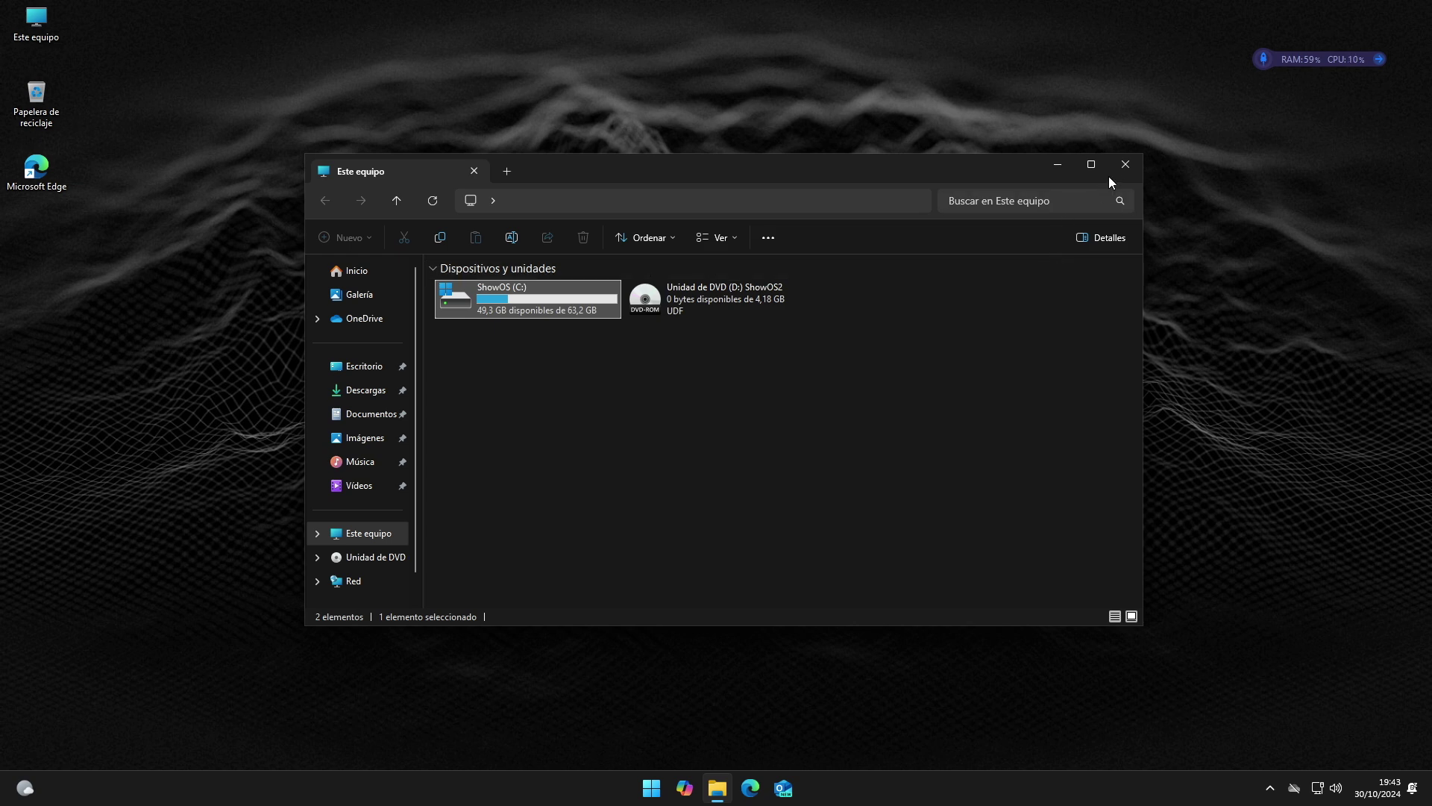
click(1125, 167)
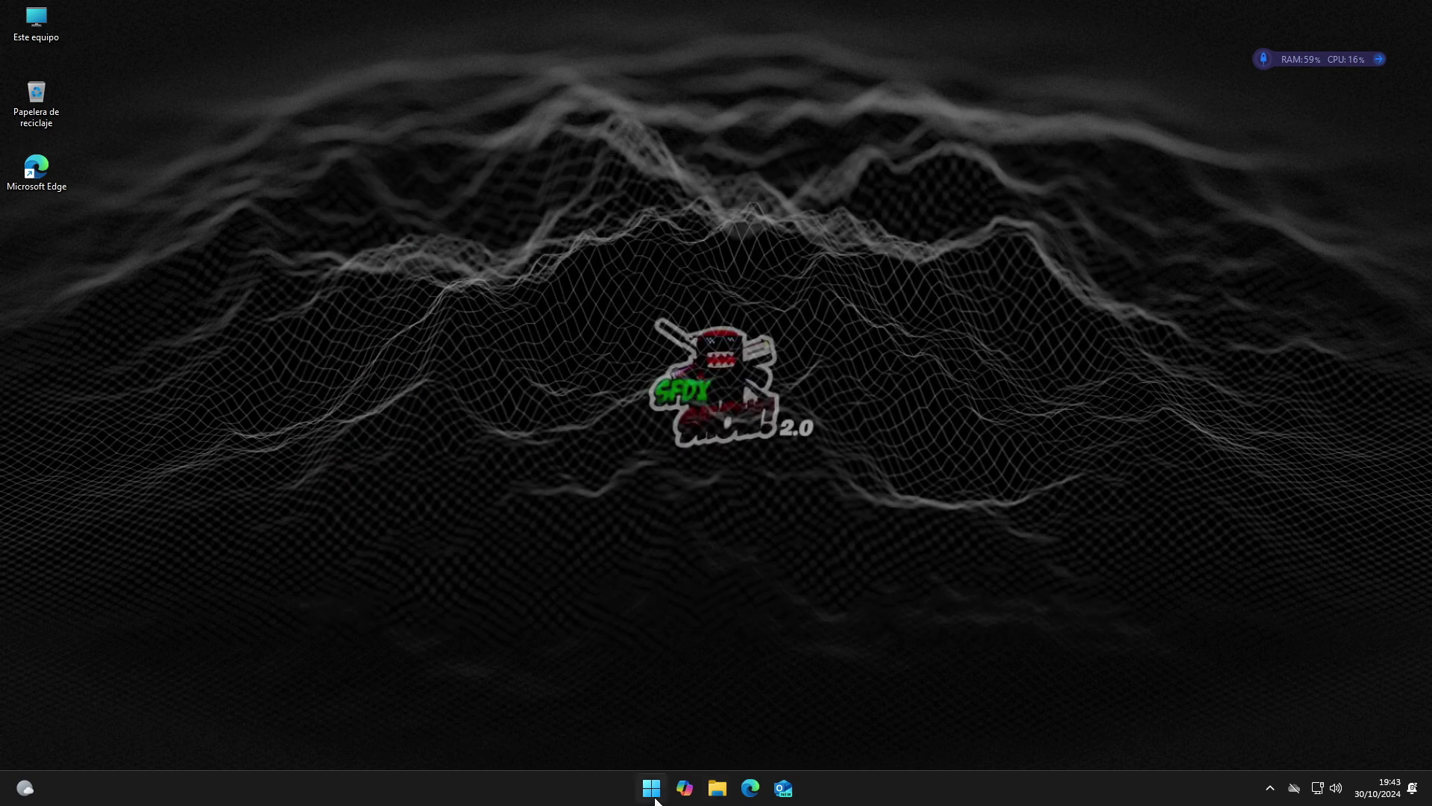
Search for Control Panel and open its list of installed programs for uninstalling
click(652, 789)
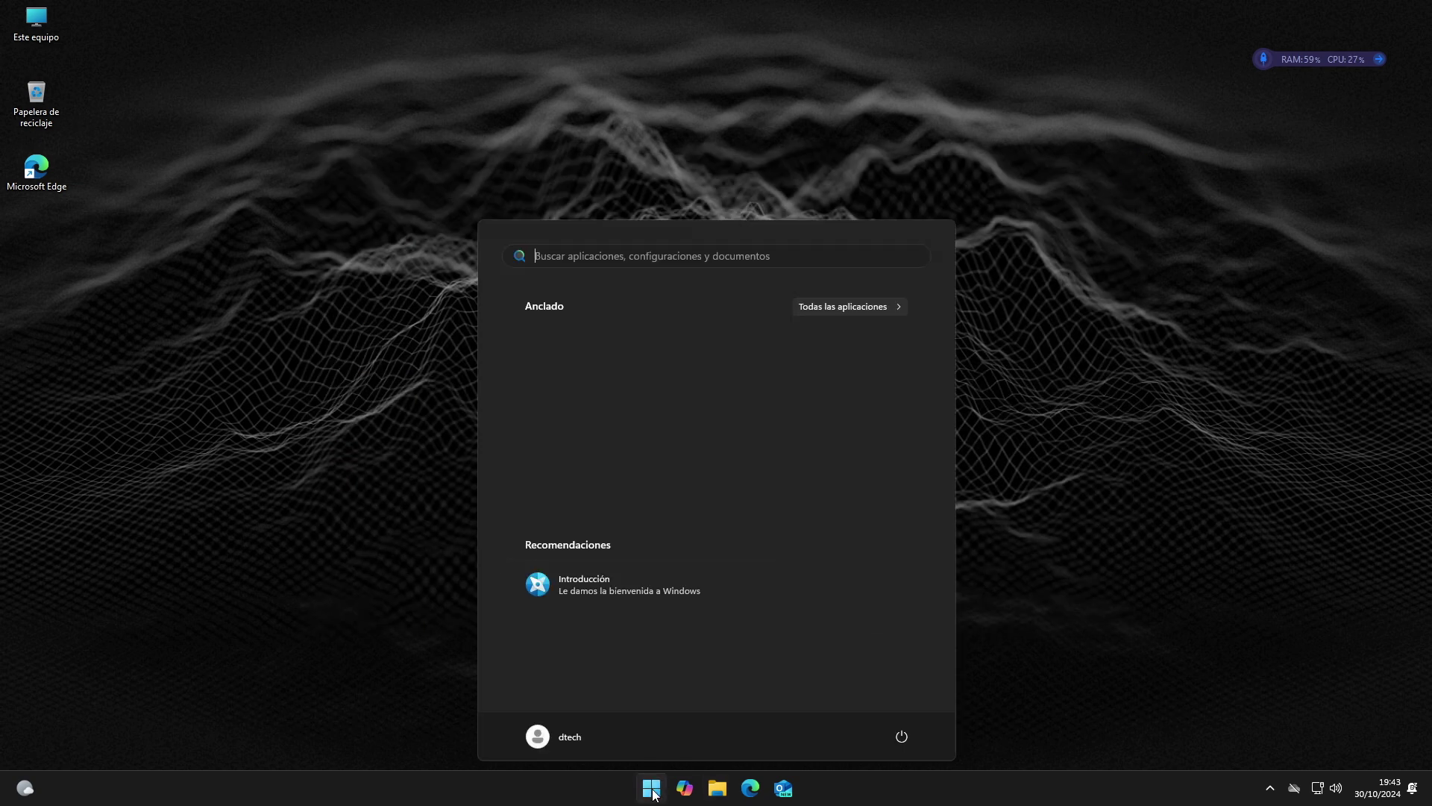
text(control)
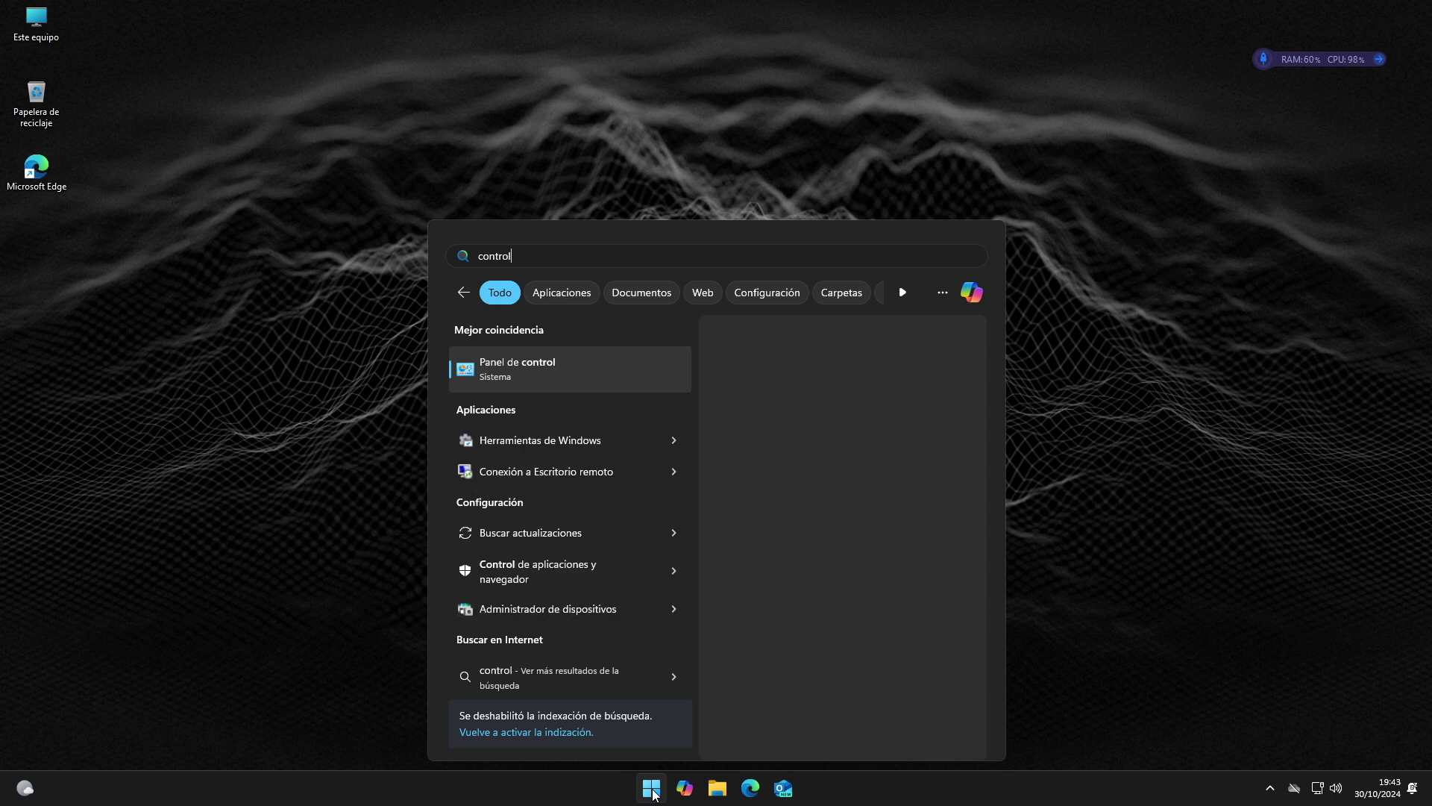
click(562, 365)
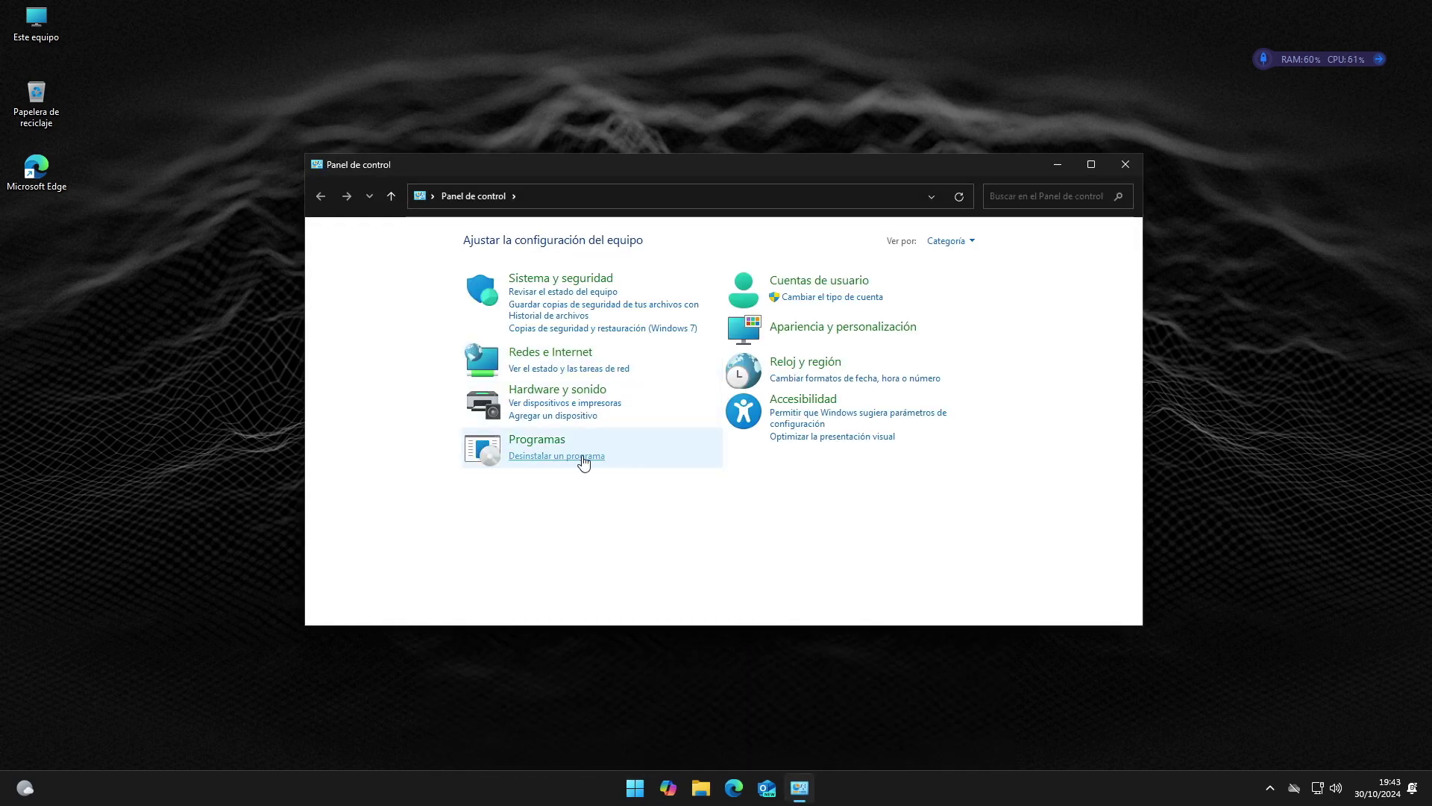
click(584, 464)
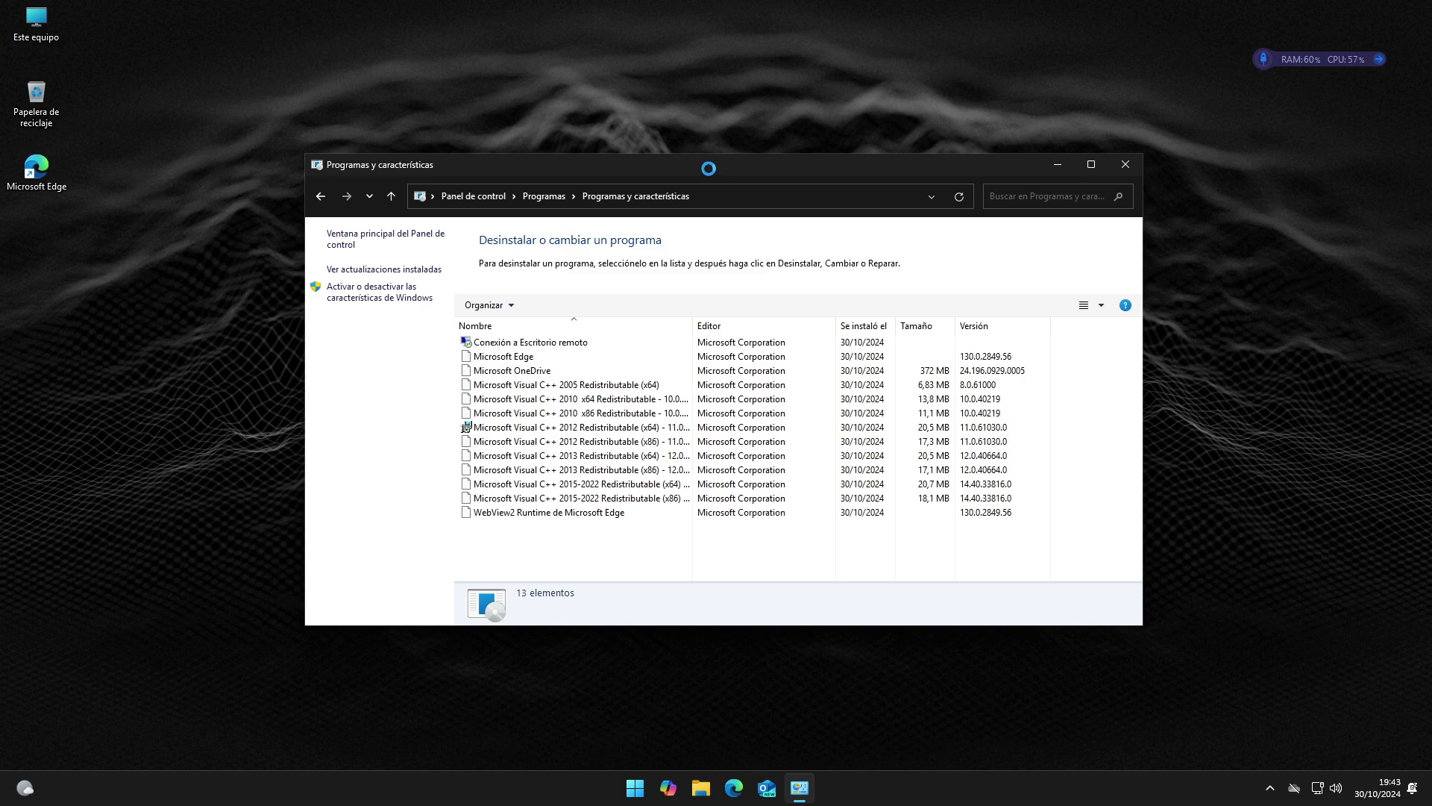
Look through the installed programs list, from Remote Desktop Connection and Microsoft Edge to the Visual C++ redistributables and WebView2 Runtime
drag(707, 166, 729, 57)
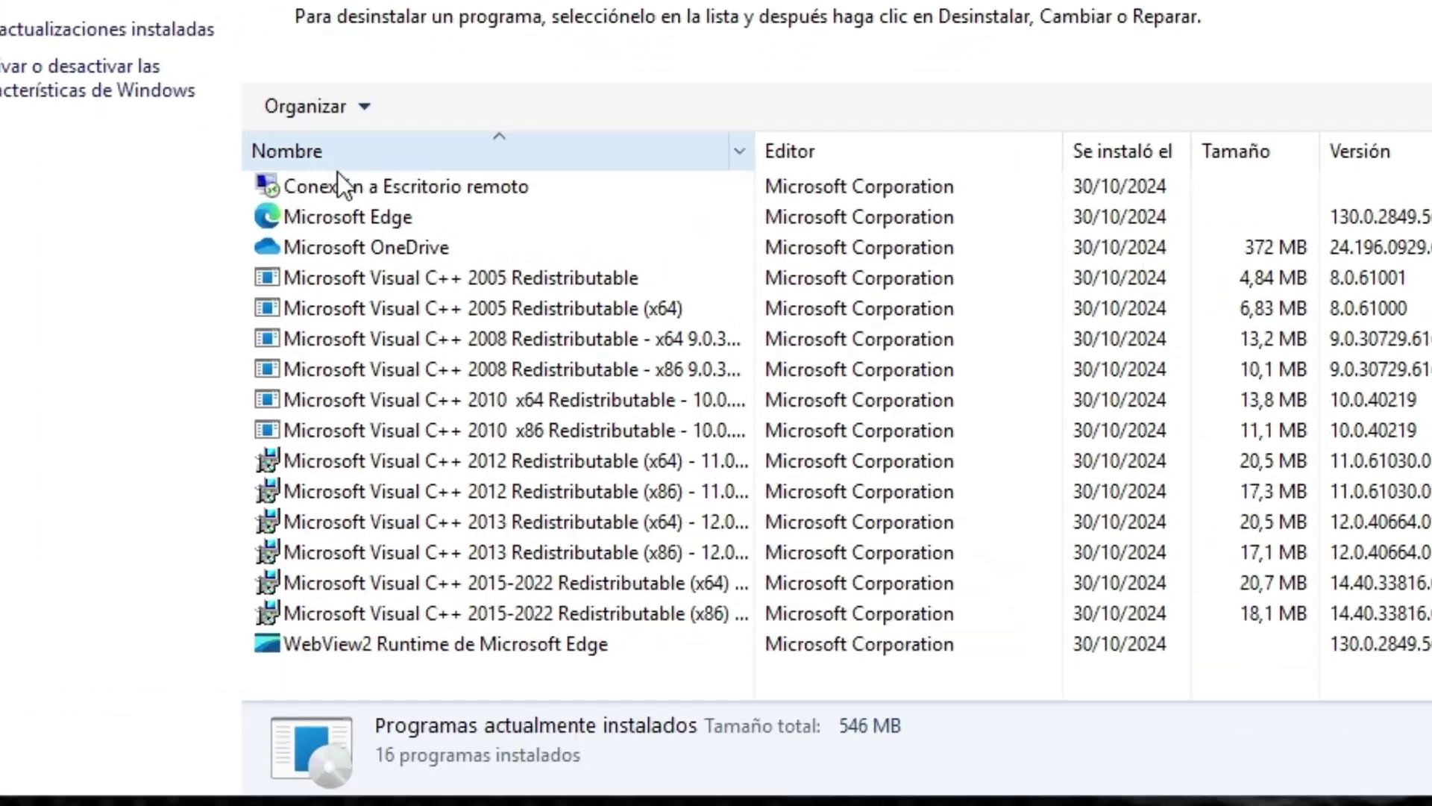
click(365, 183)
click(340, 208)
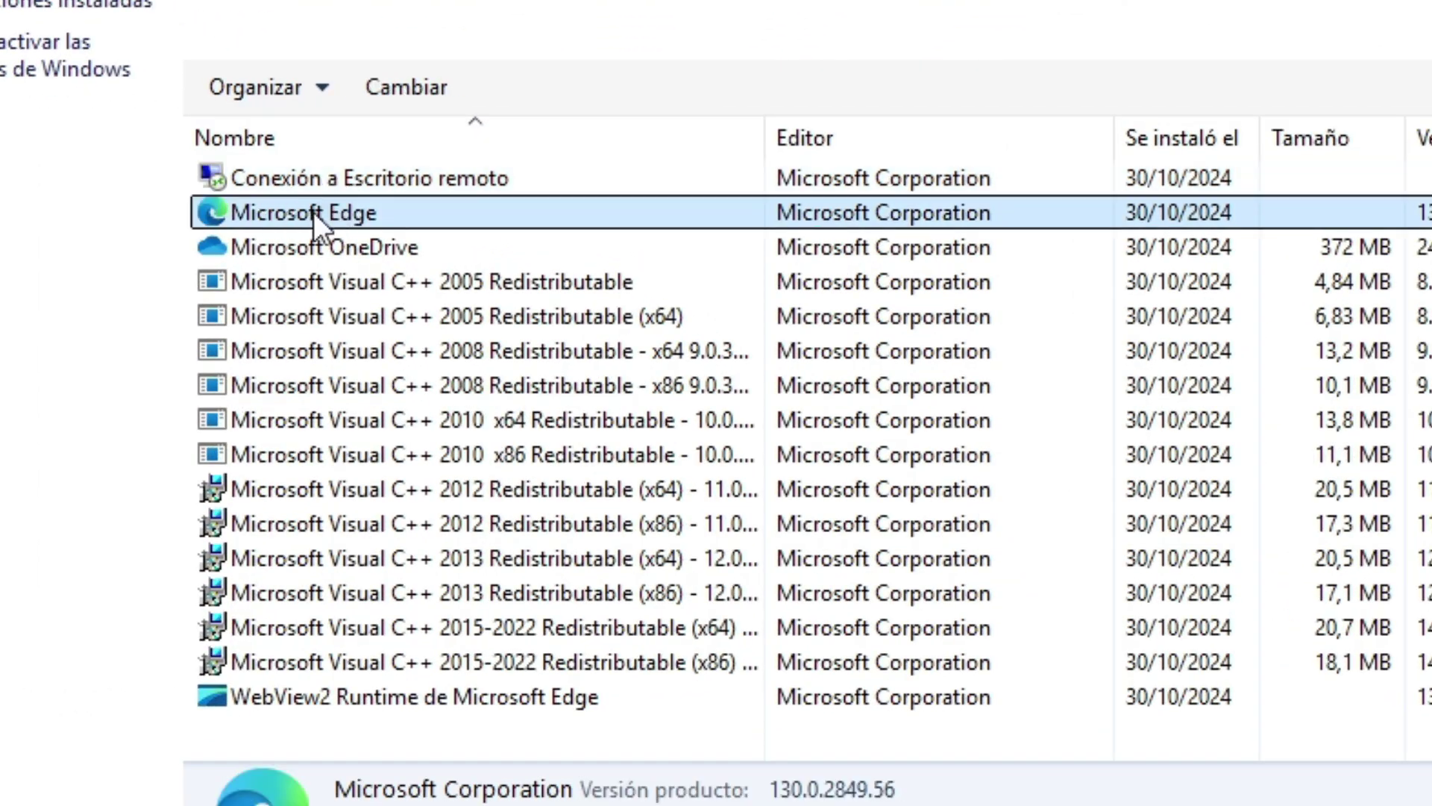
click(306, 243)
click(305, 284)
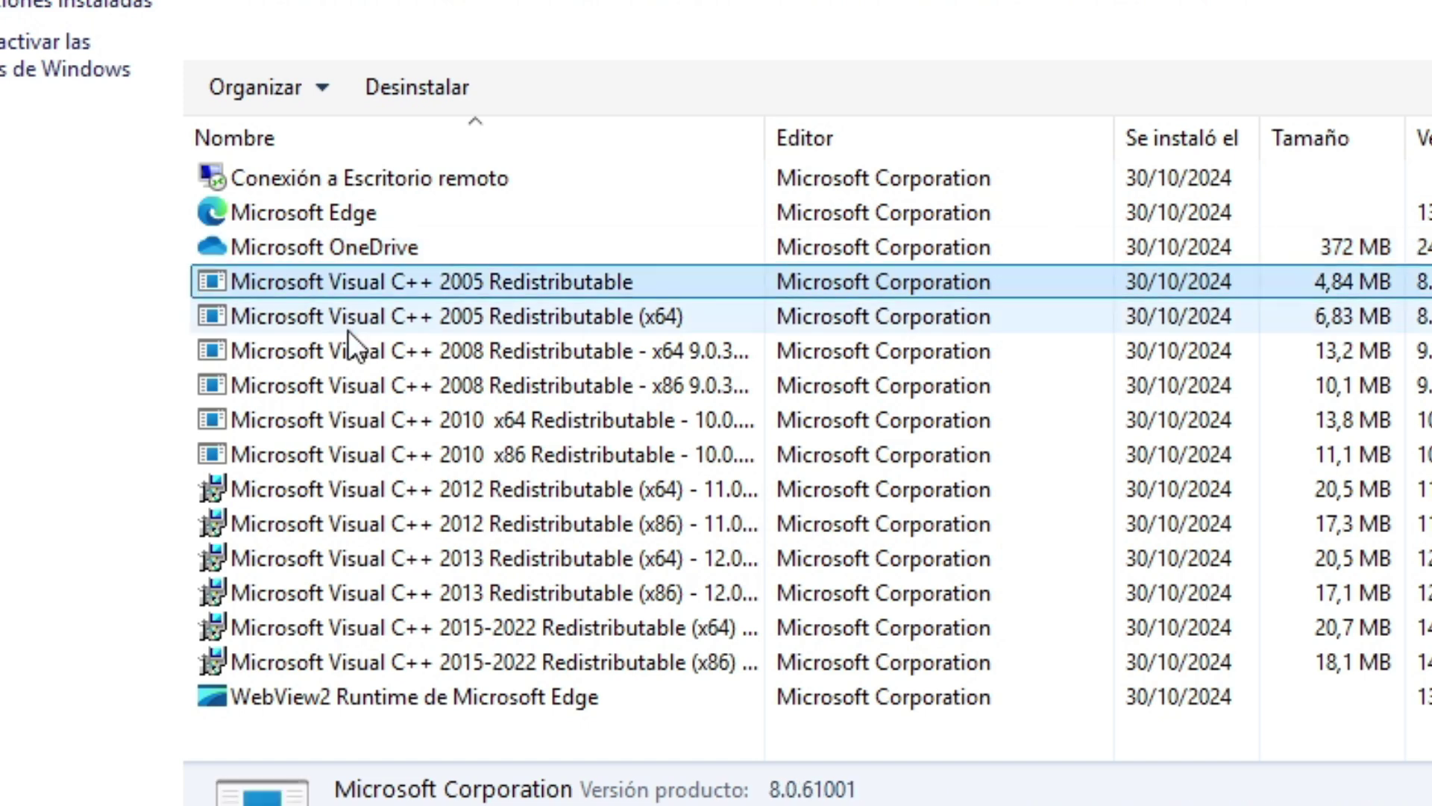
click(381, 659)
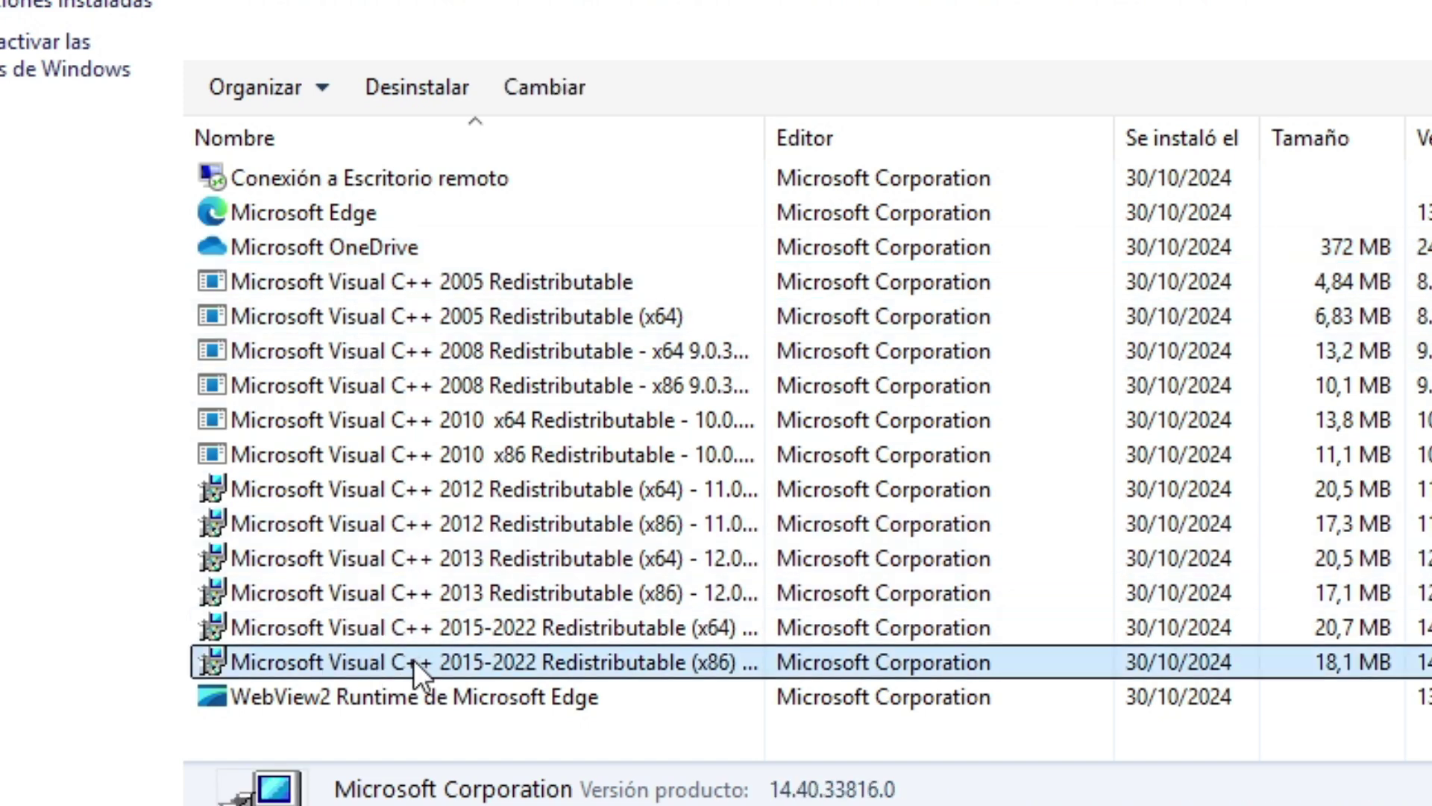
click(381, 690)
Open the Windows features dialog, check the .NET Framework 3.5 and 4.8 entries, and close the dialog and the programs window
click(79, 8)
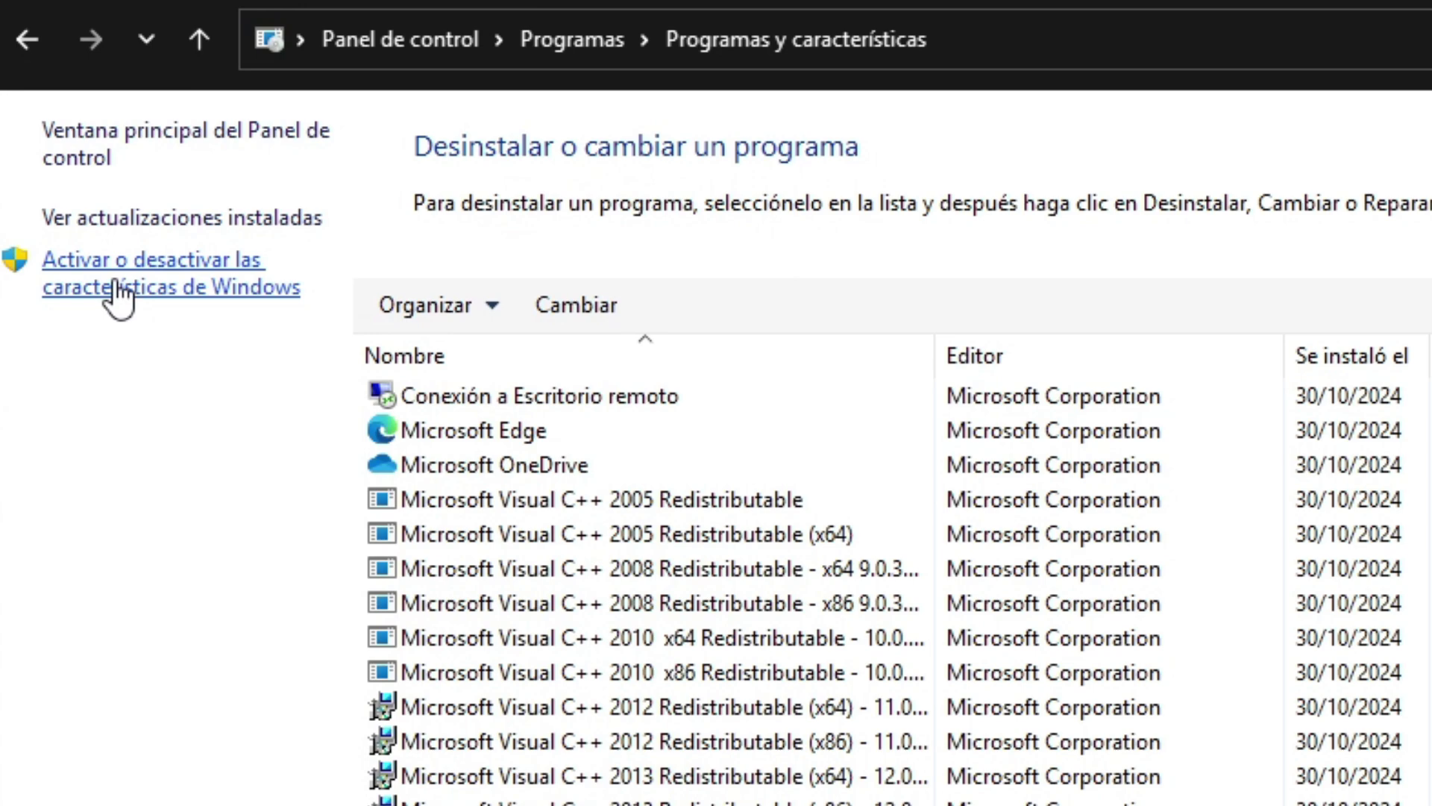
click(119, 291)
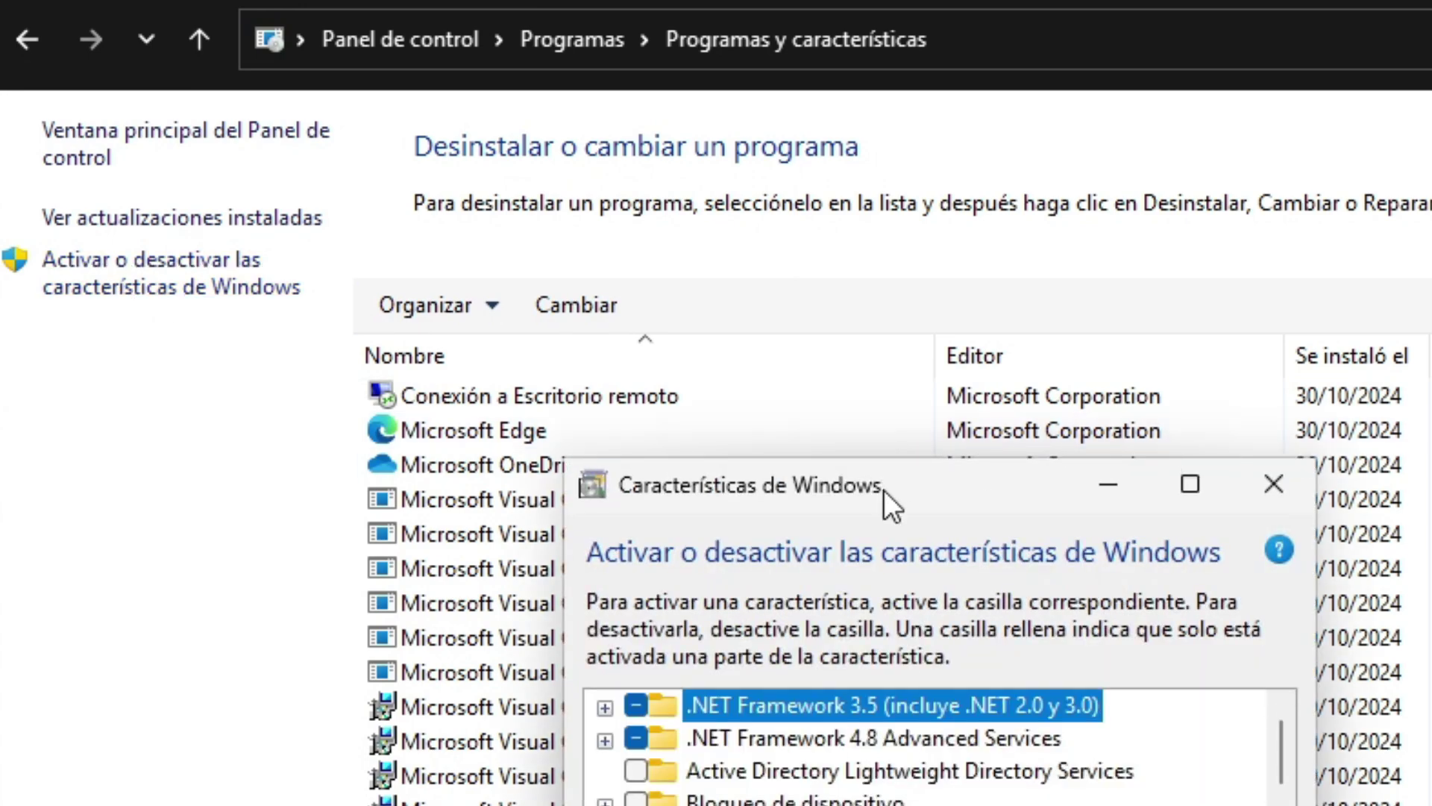
drag(883, 489, 1213, 225)
click(1144, 468)
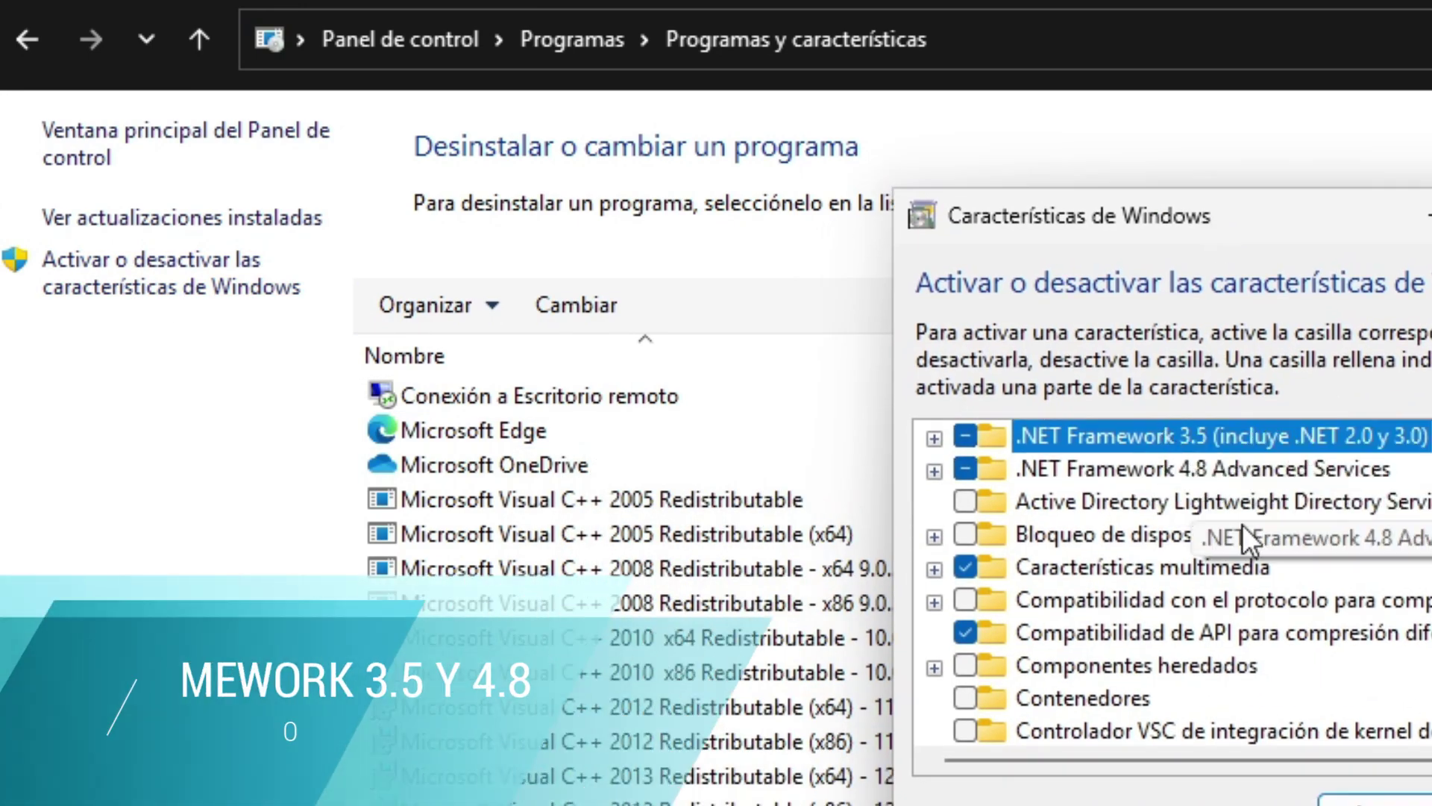
scroll(1300, 535, down, 5)
scroll(1300, 535, up, 2)
scroll(1300, 535, up, 3)
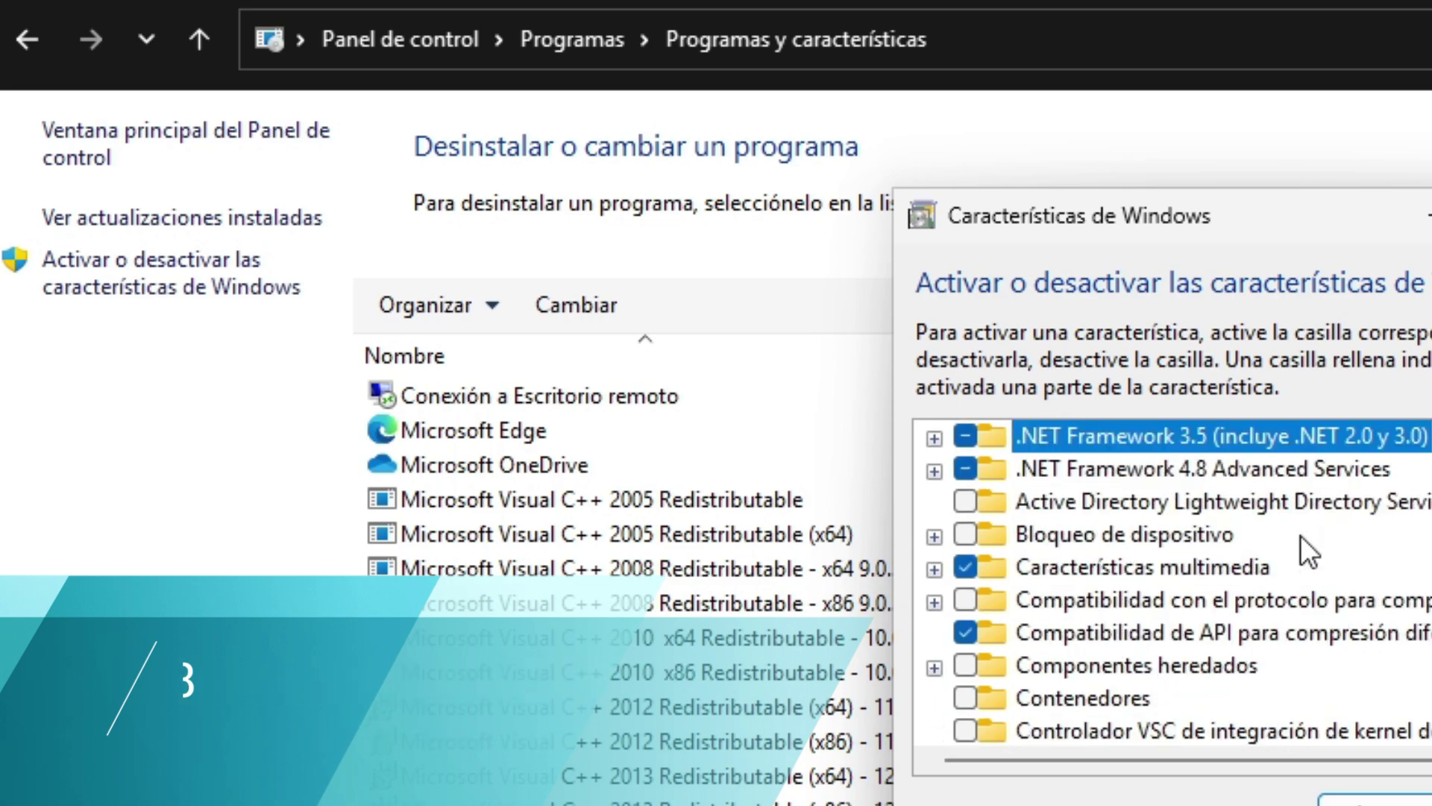
key(Escape)
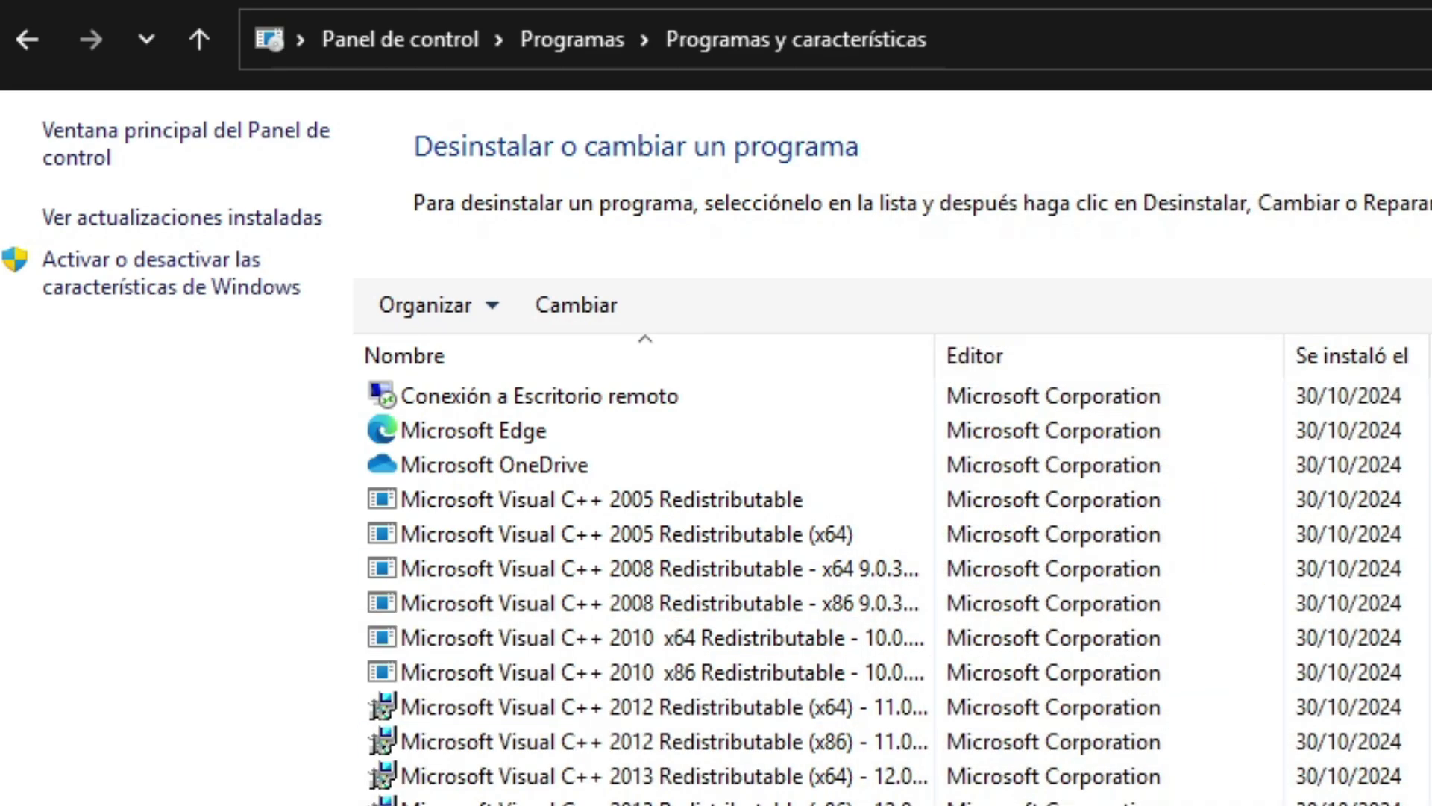
click(1152, 41)
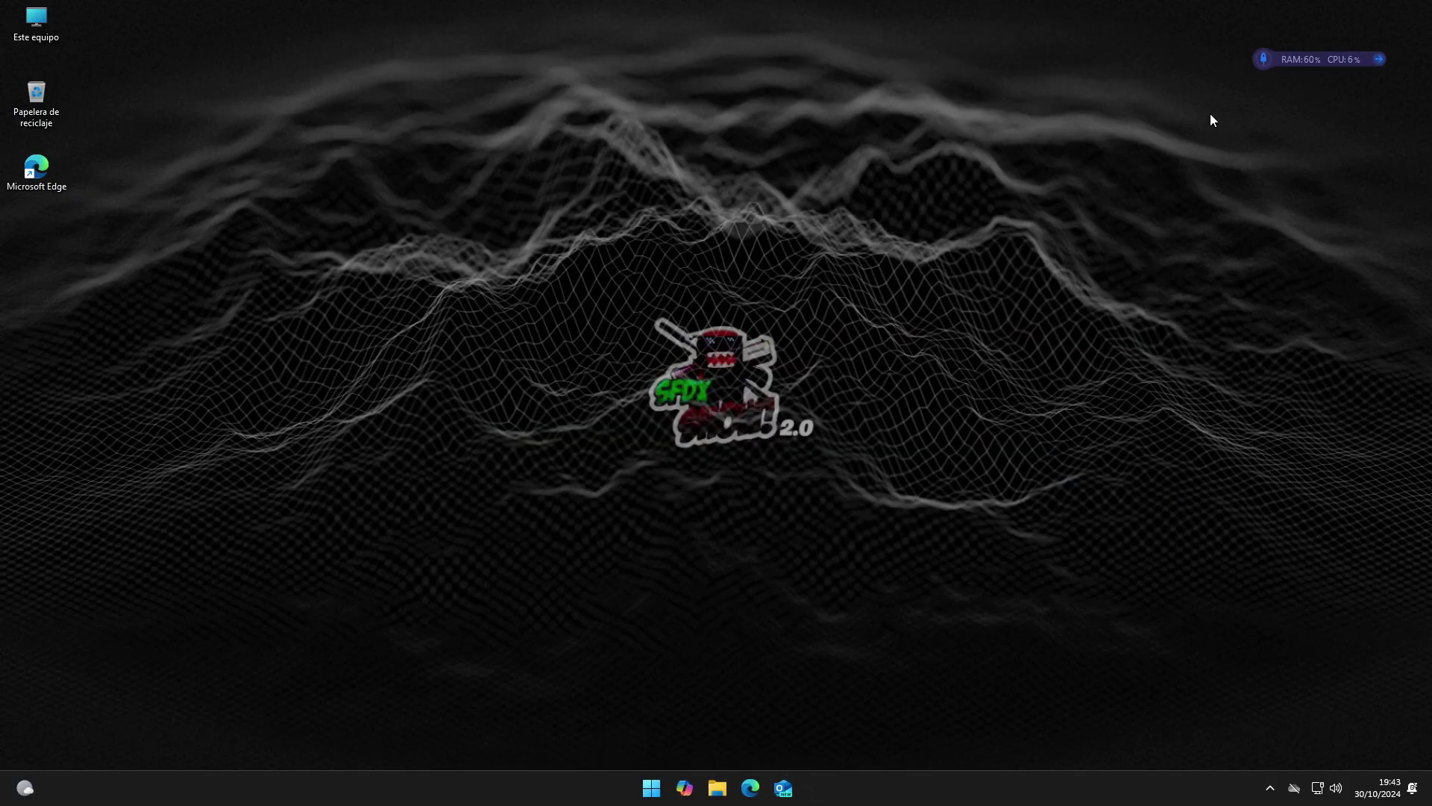
Show the desktop's full context menu, view the Plan de Energía options and dismiss the menu
right_click(1211, 114)
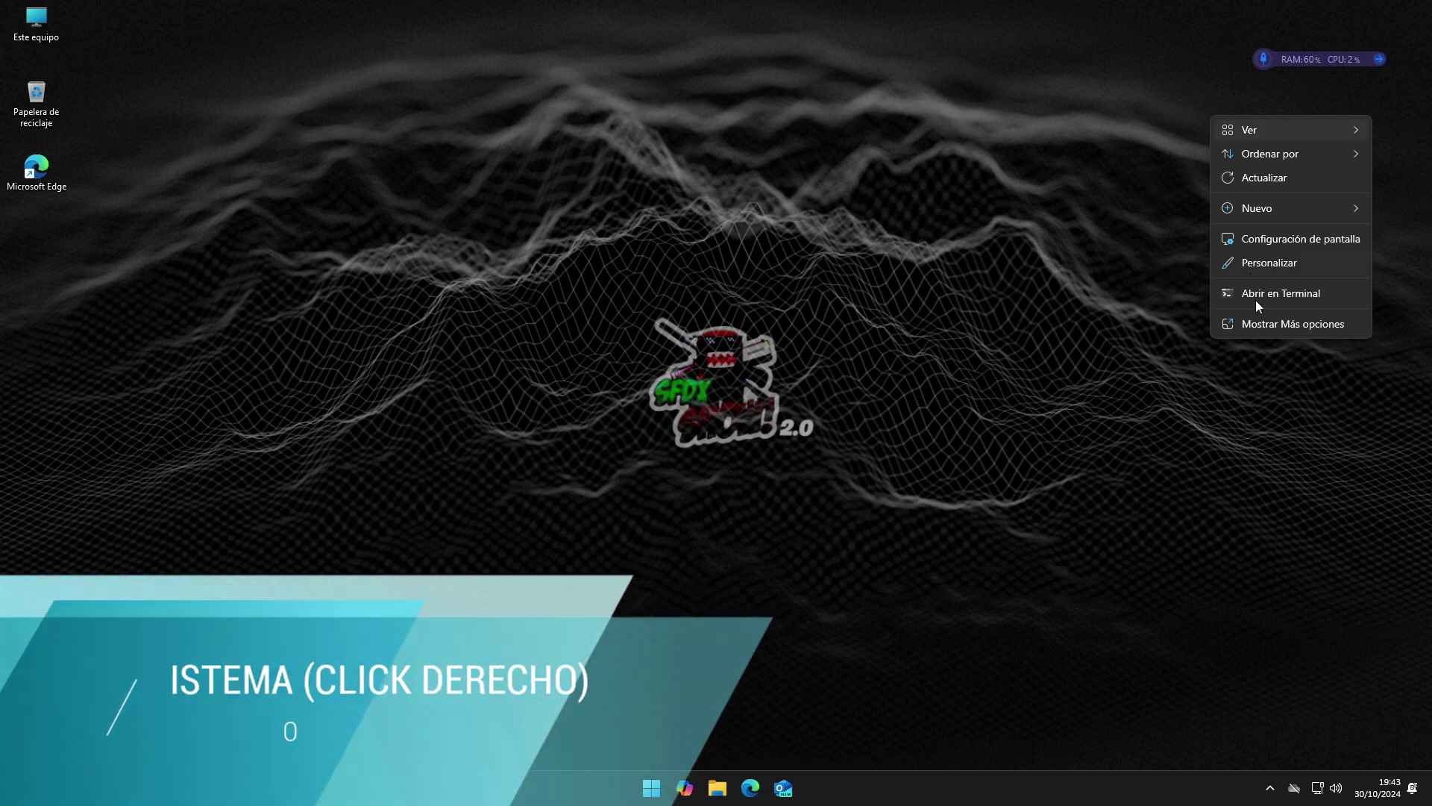
click(1261, 322)
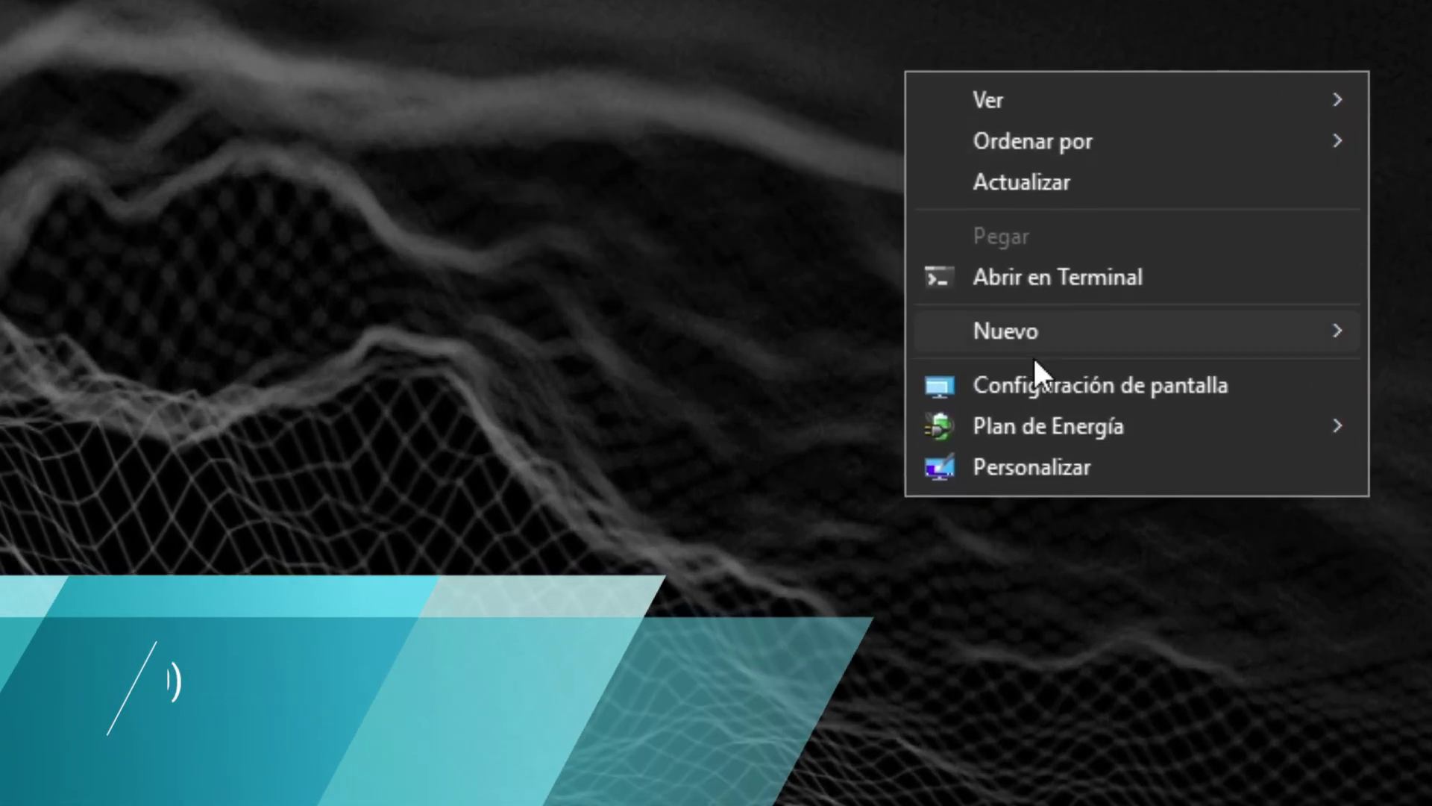
mouse_move(1033, 438)
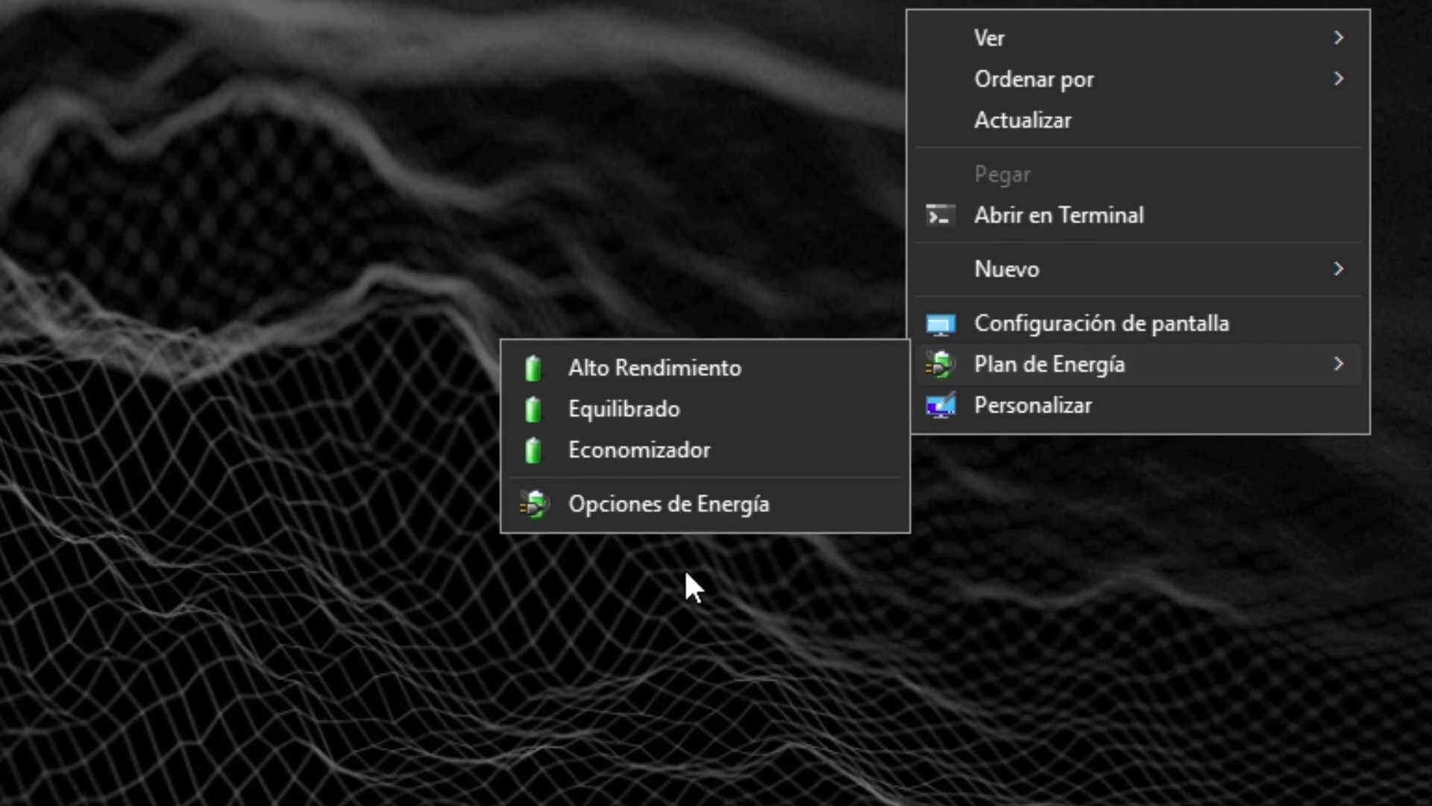
click(687, 573)
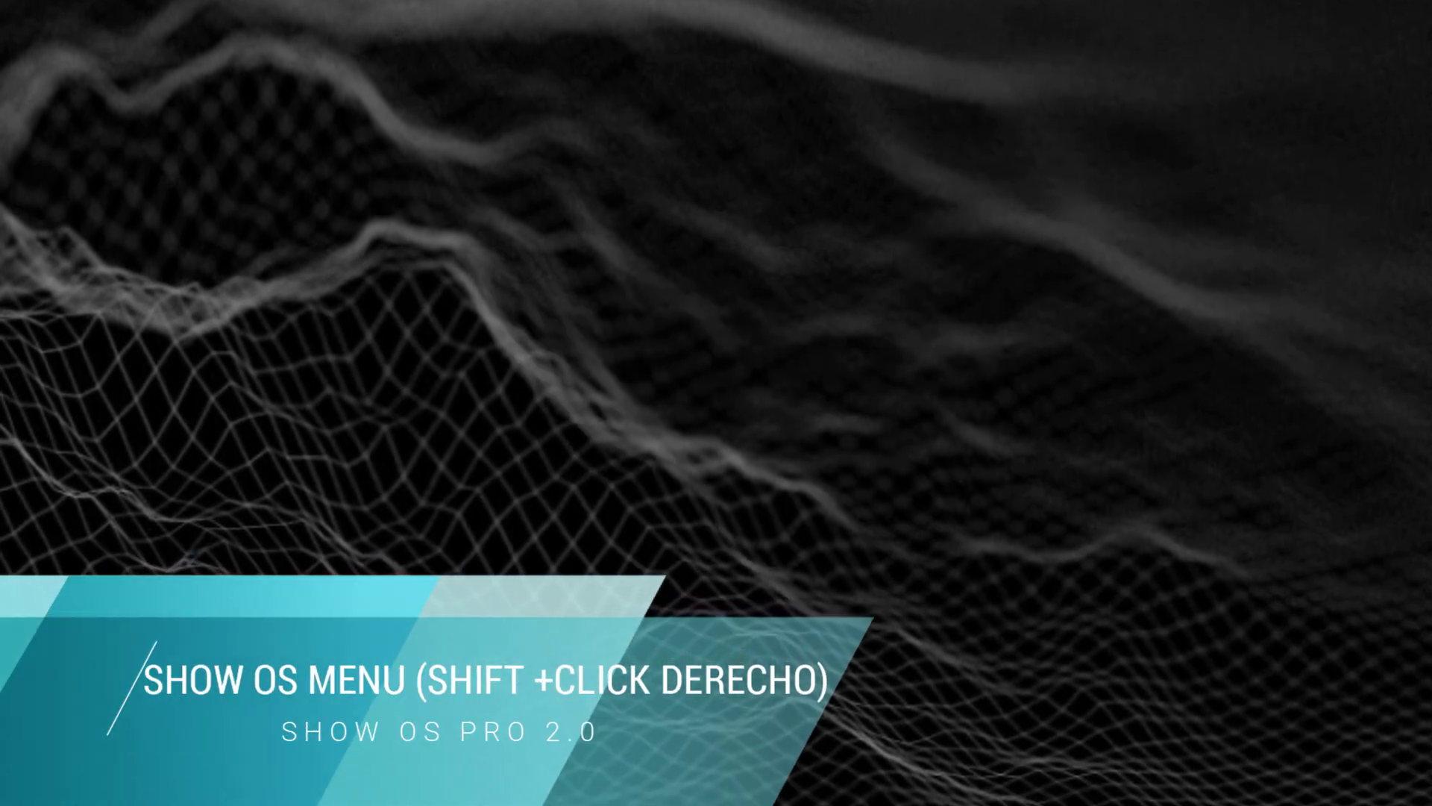
Show the desktop's extended context menu, look through the Tools Variadas, Discos, Drivers and InfoSistema submenus, and dismiss it
shift+right_click(910, 596)
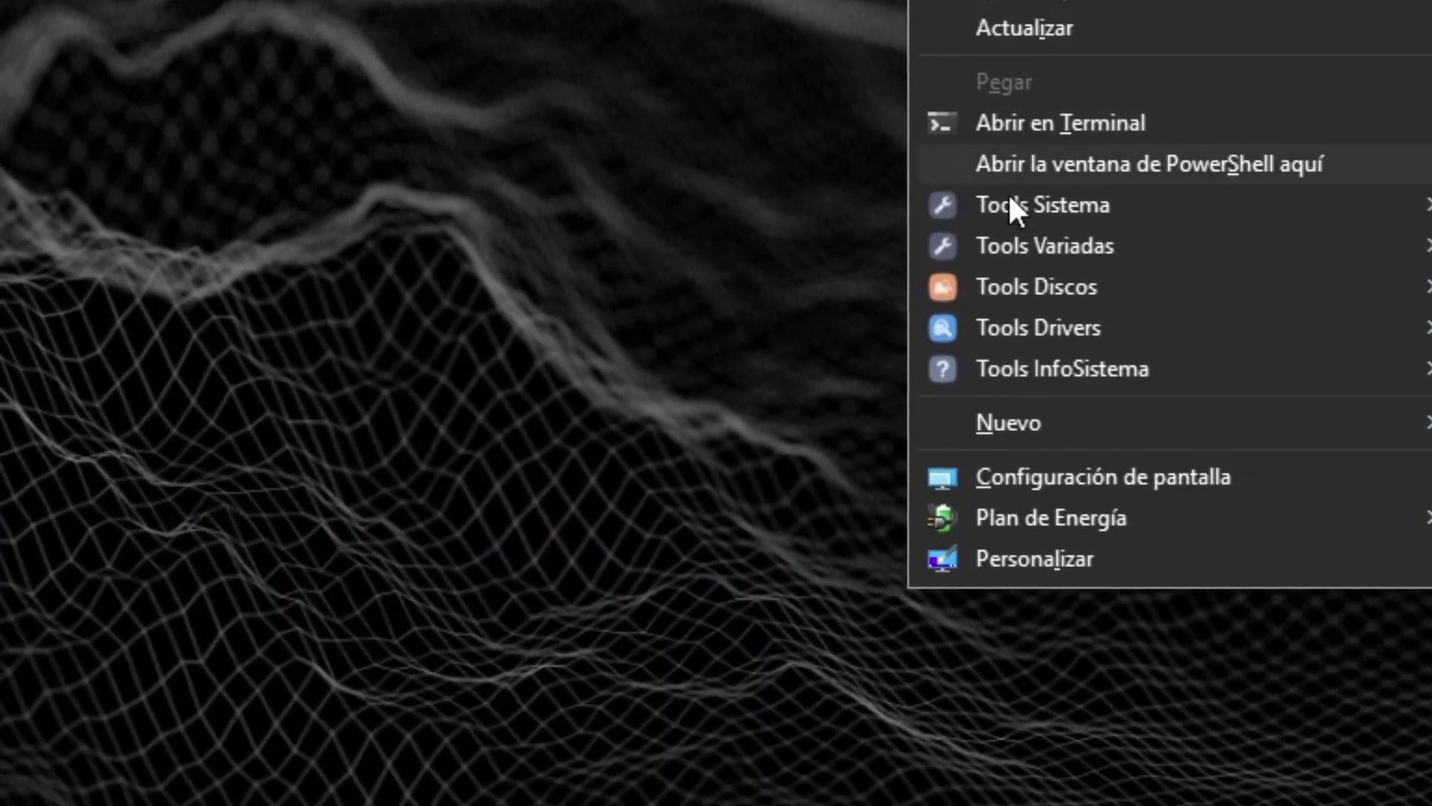
mouse_move(1009, 217)
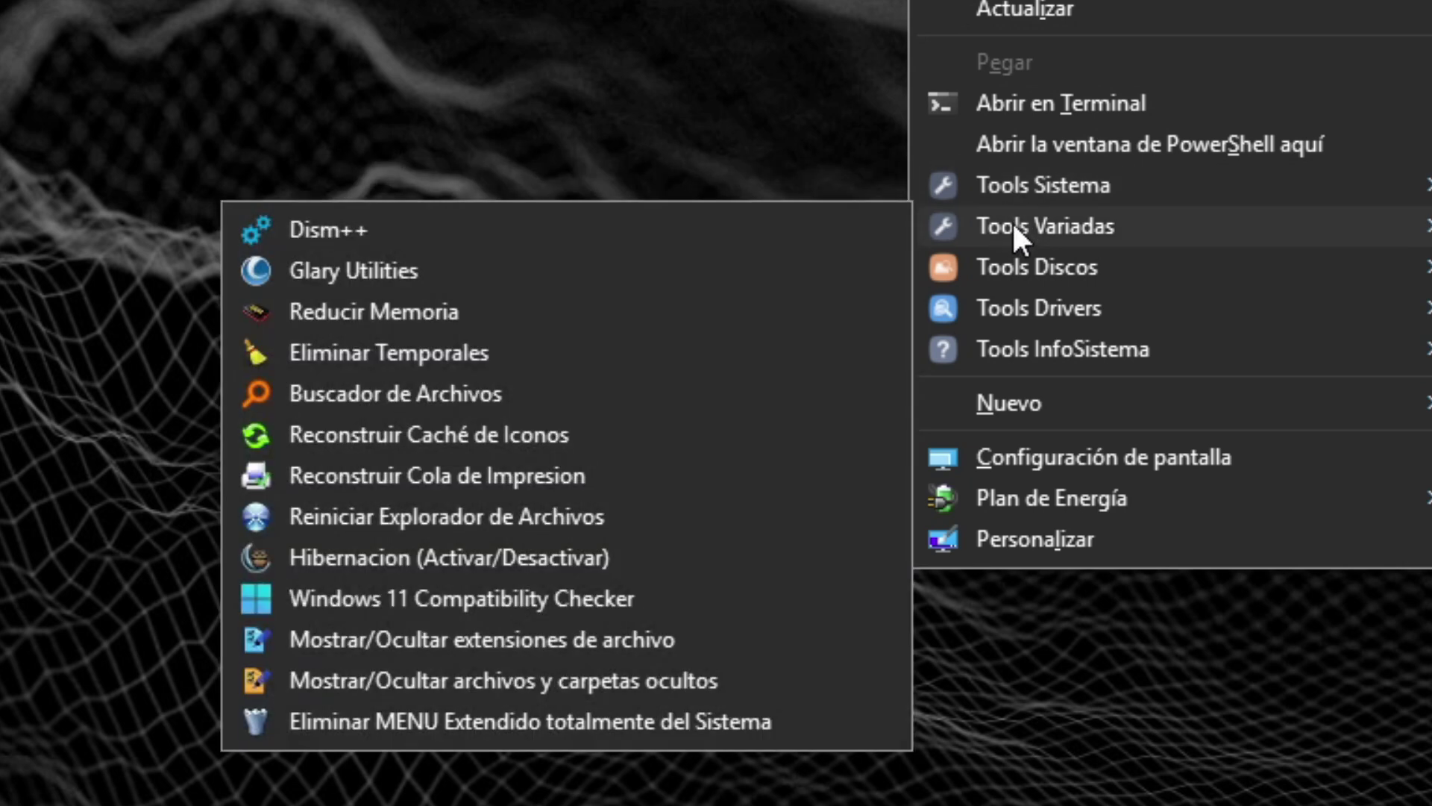
mouse_move(1014, 263)
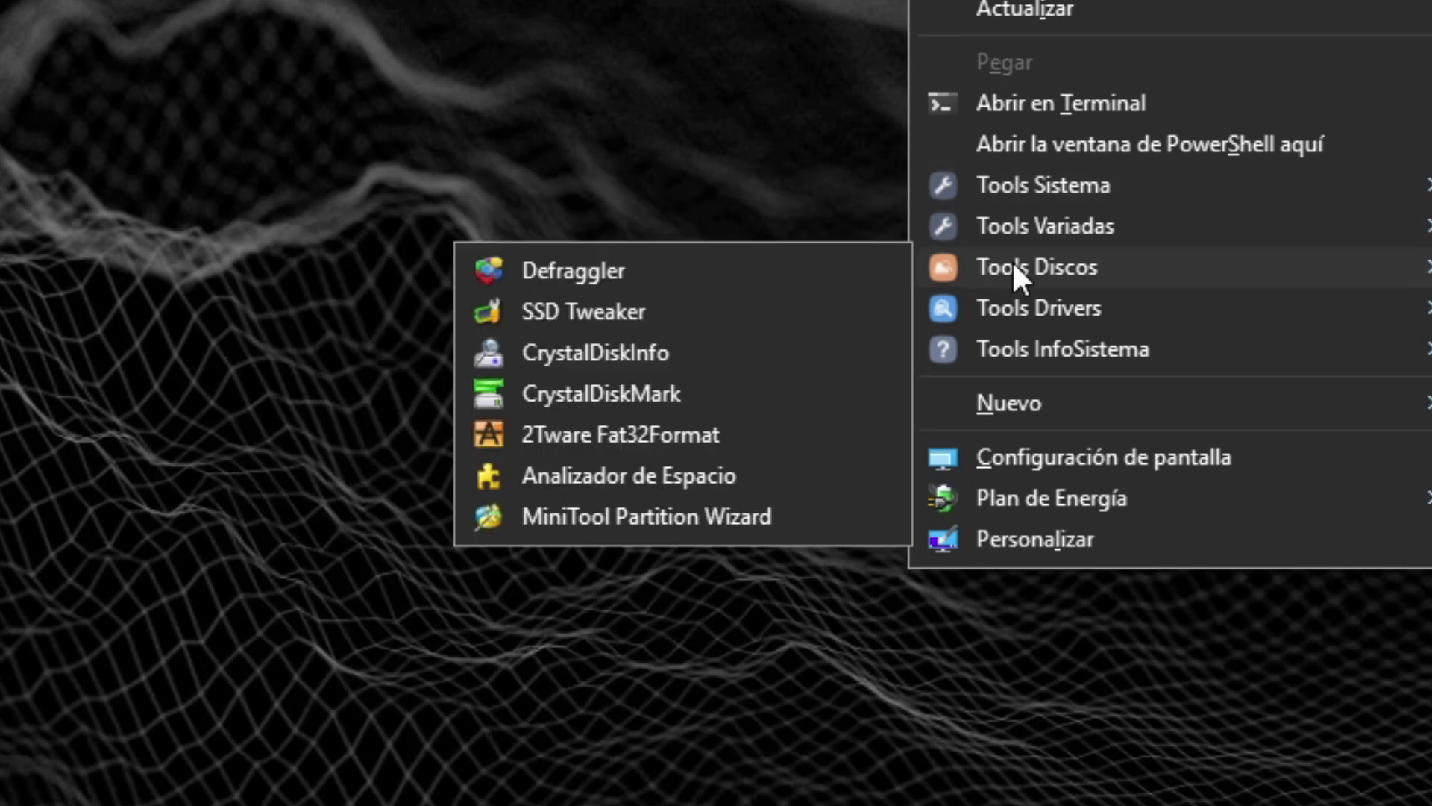
mouse_move(1018, 304)
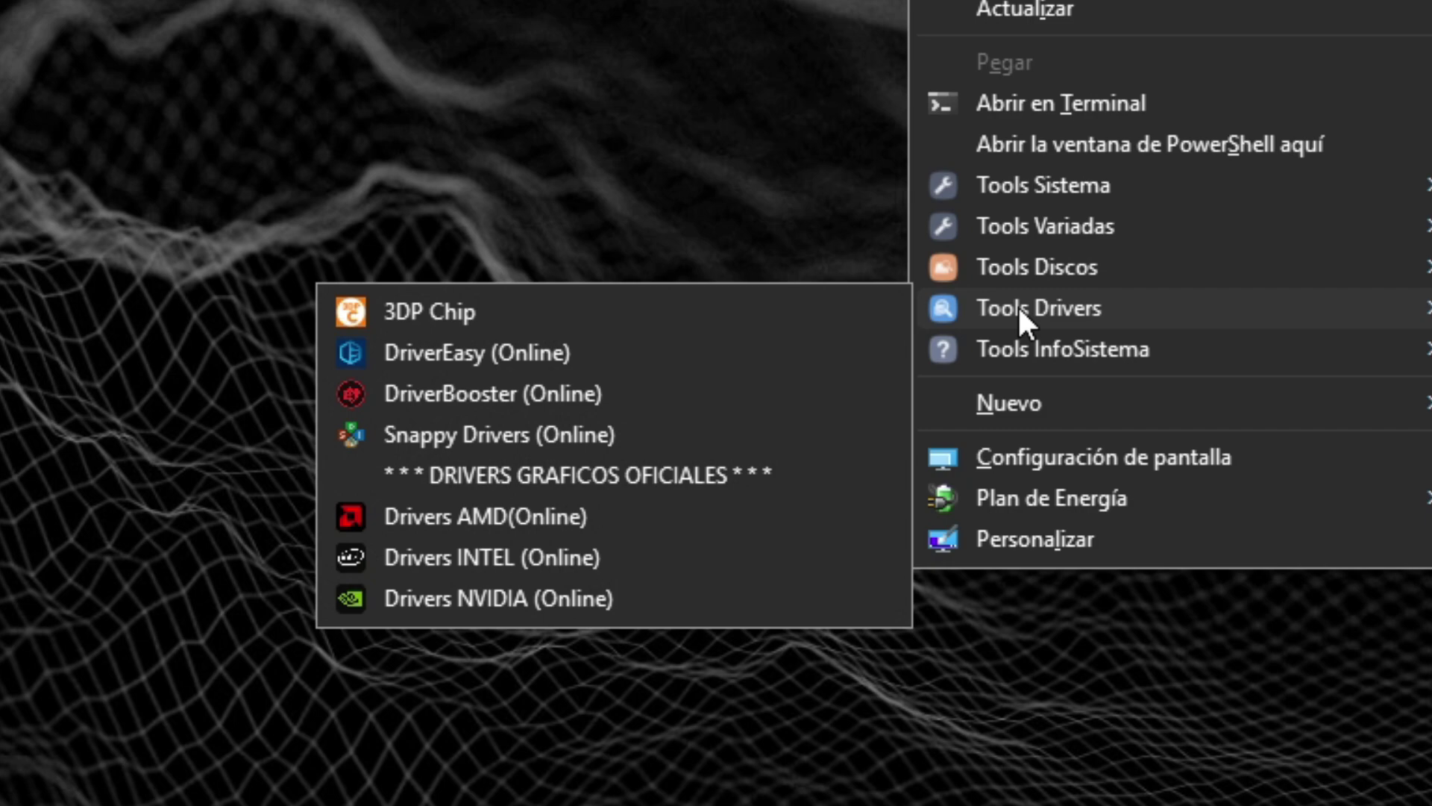
mouse_move(1022, 339)
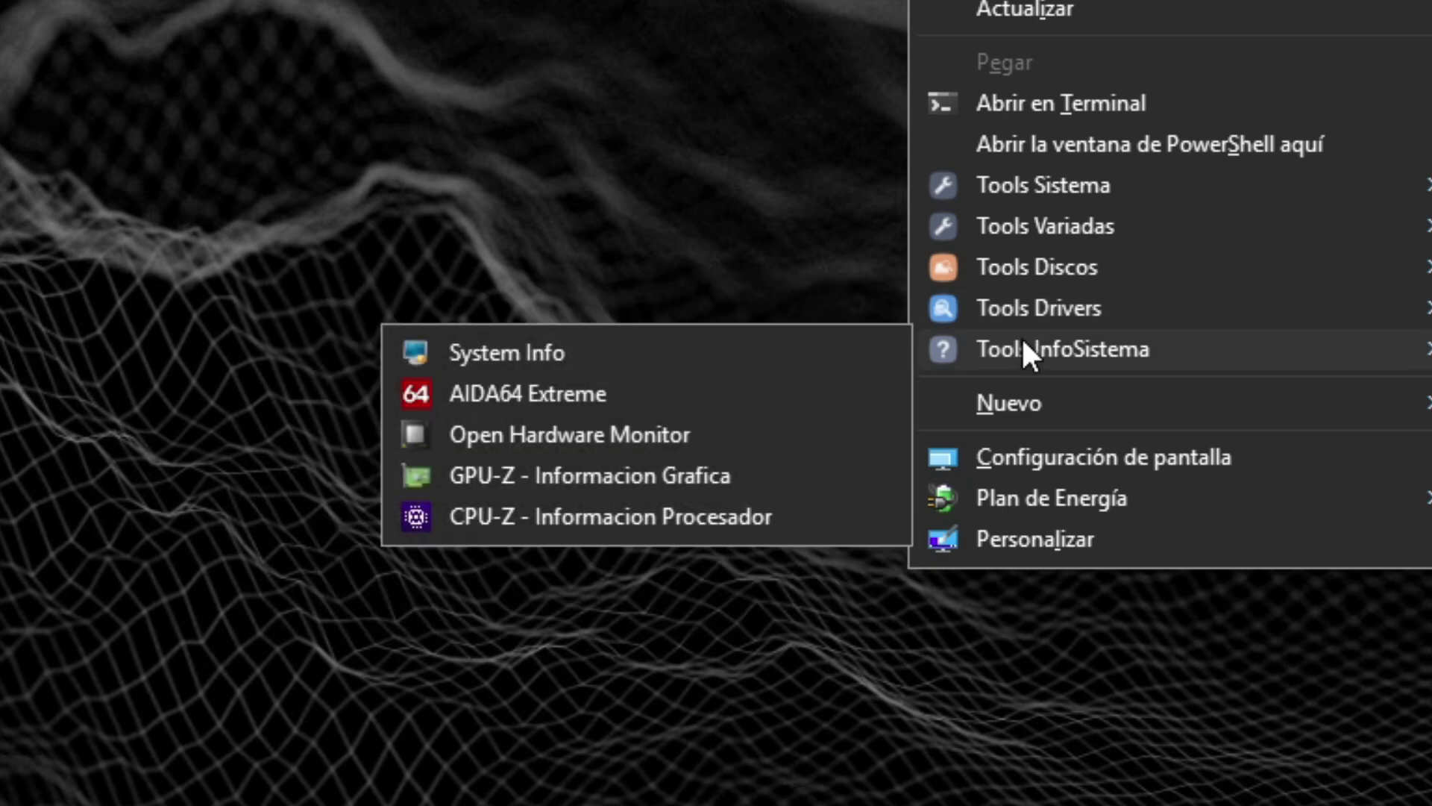
mouse_move(970, 308)
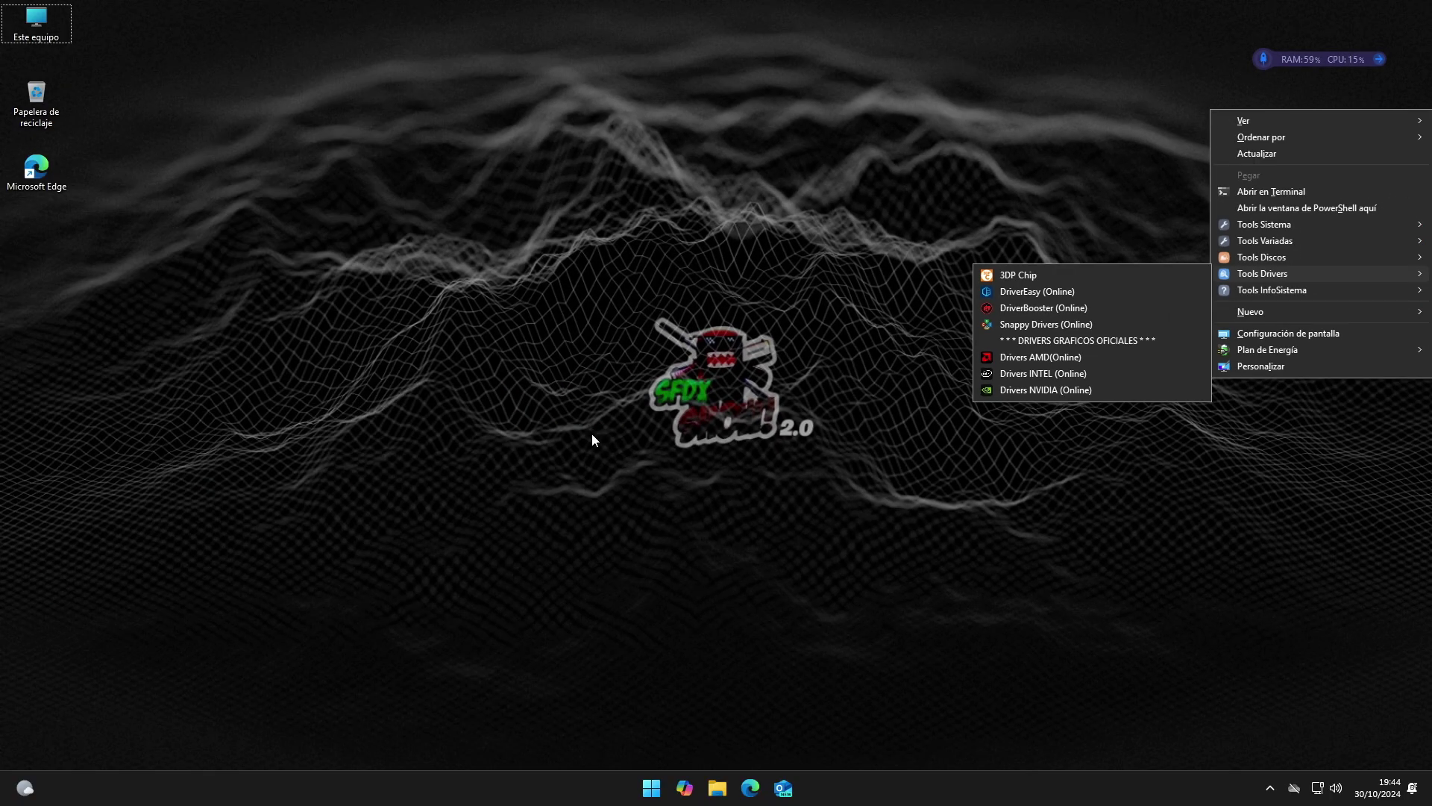
click(592, 434)
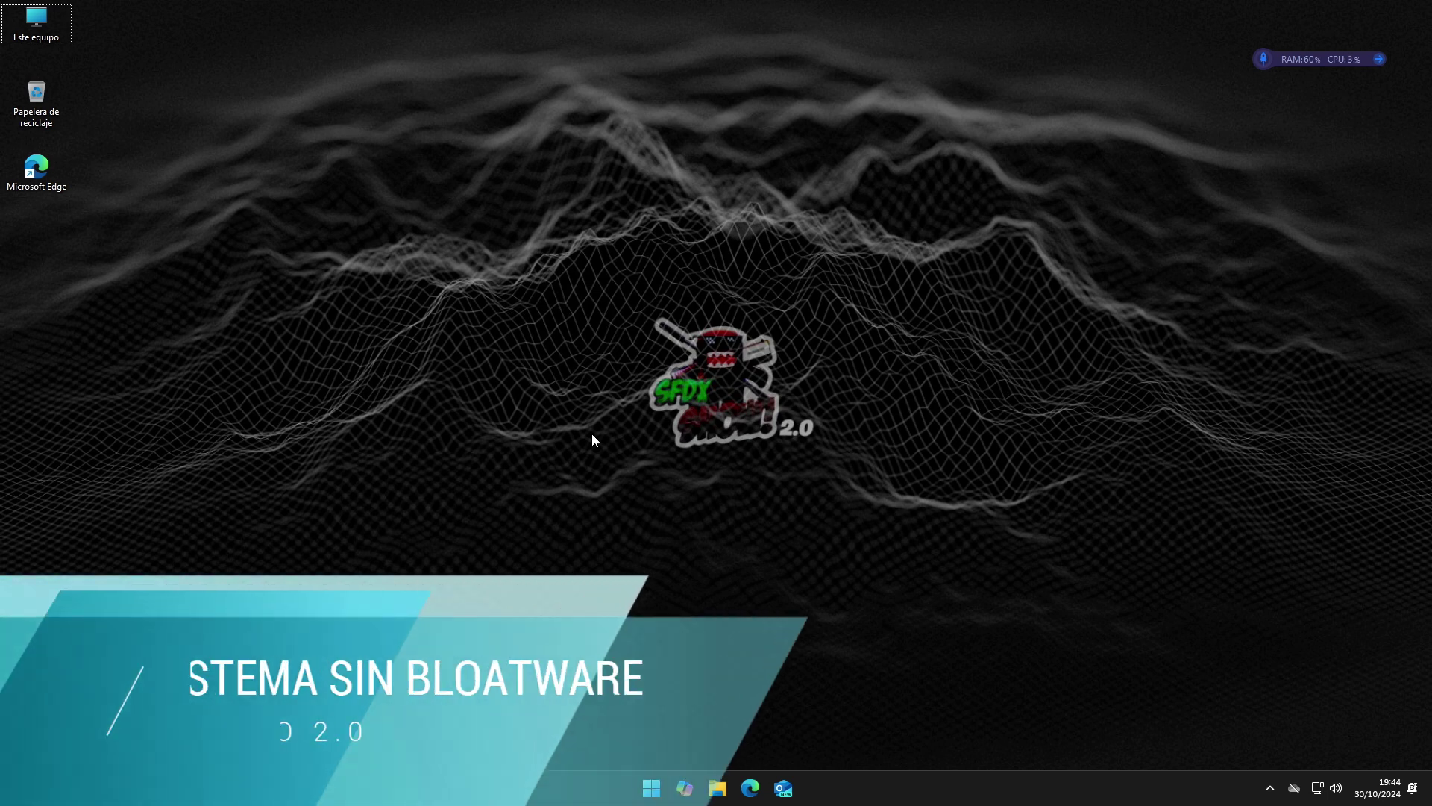
Check the Start menu for pinned apps, close it, and open the installed apps list in Windows Settings
click(651, 788)
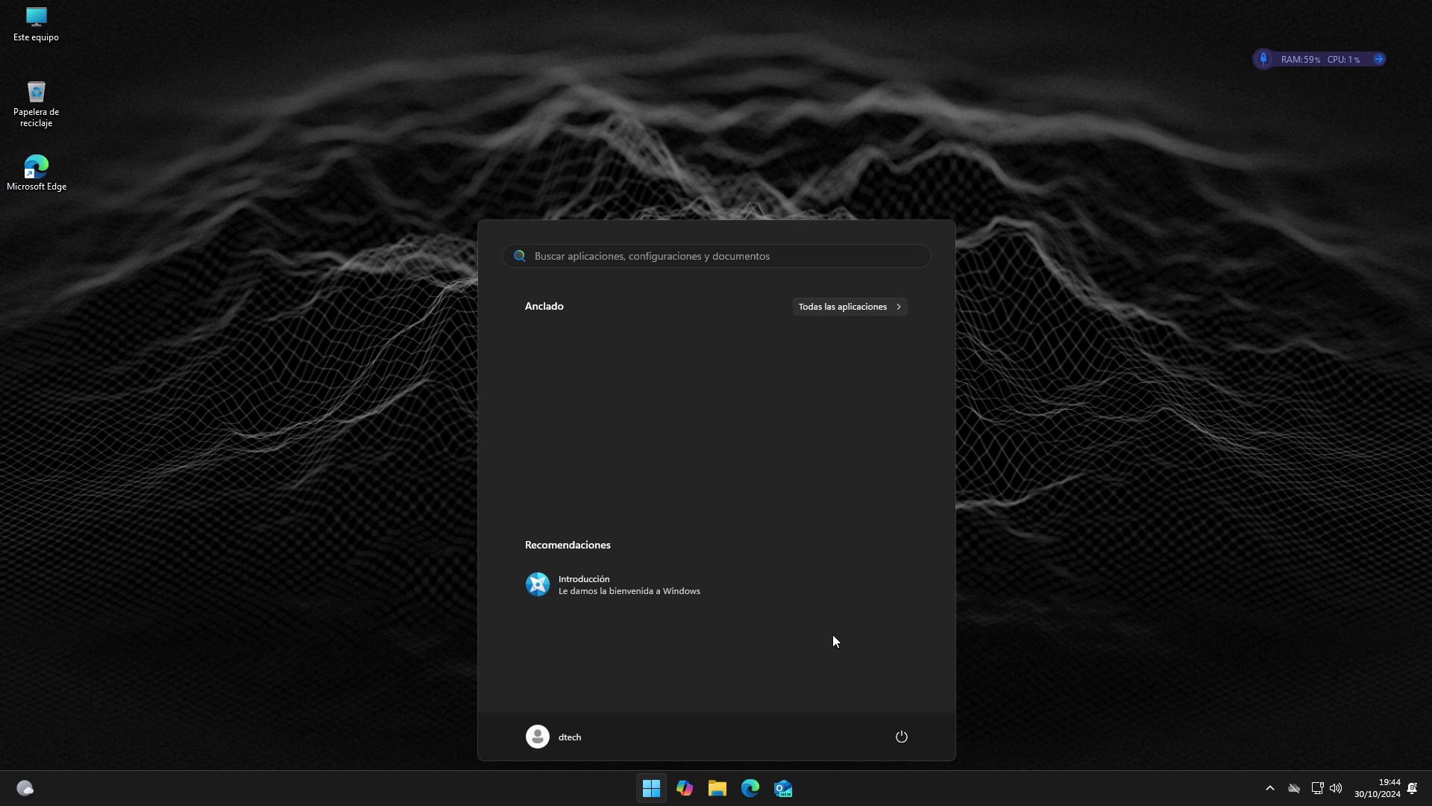
click(1089, 470)
key(super+i)
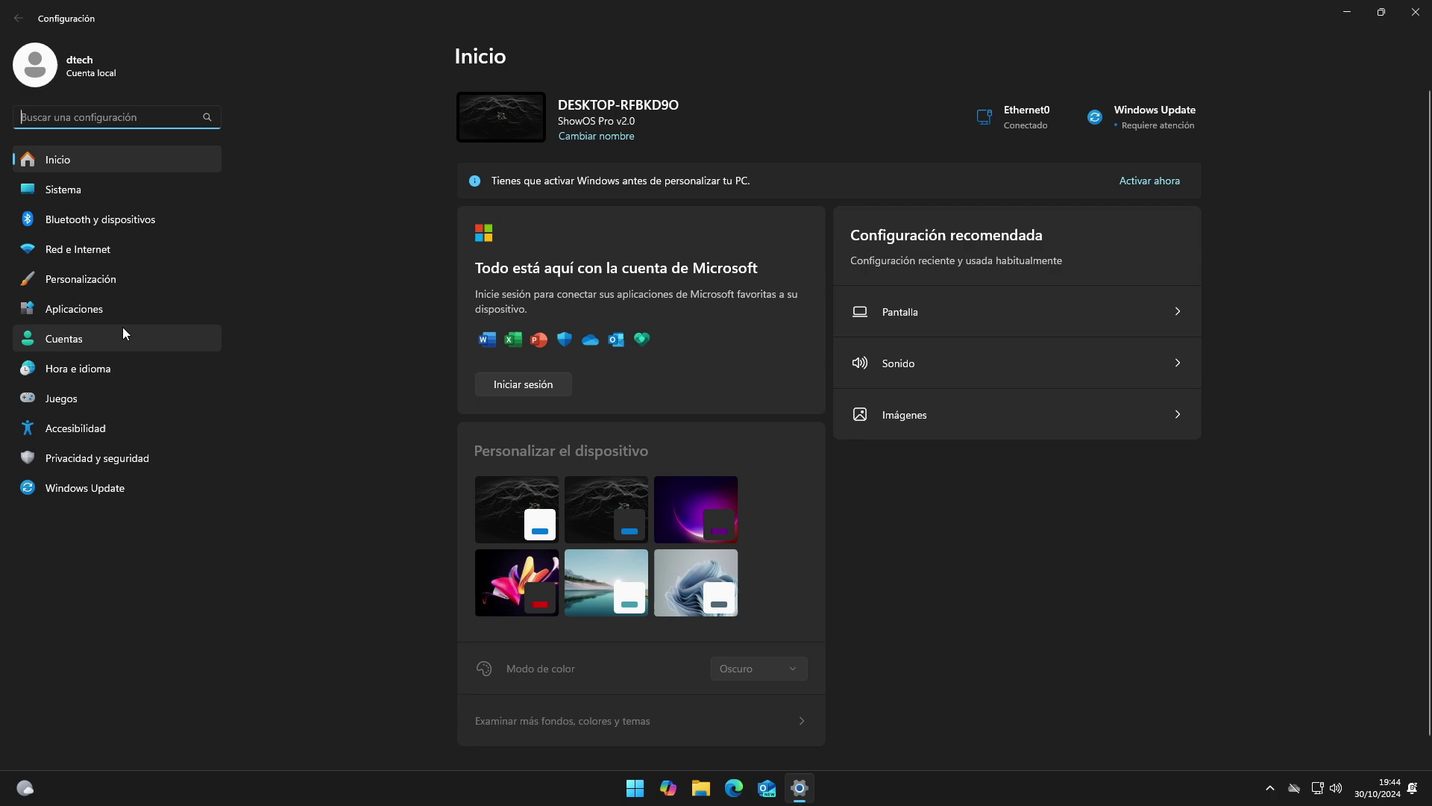
click(99, 312)
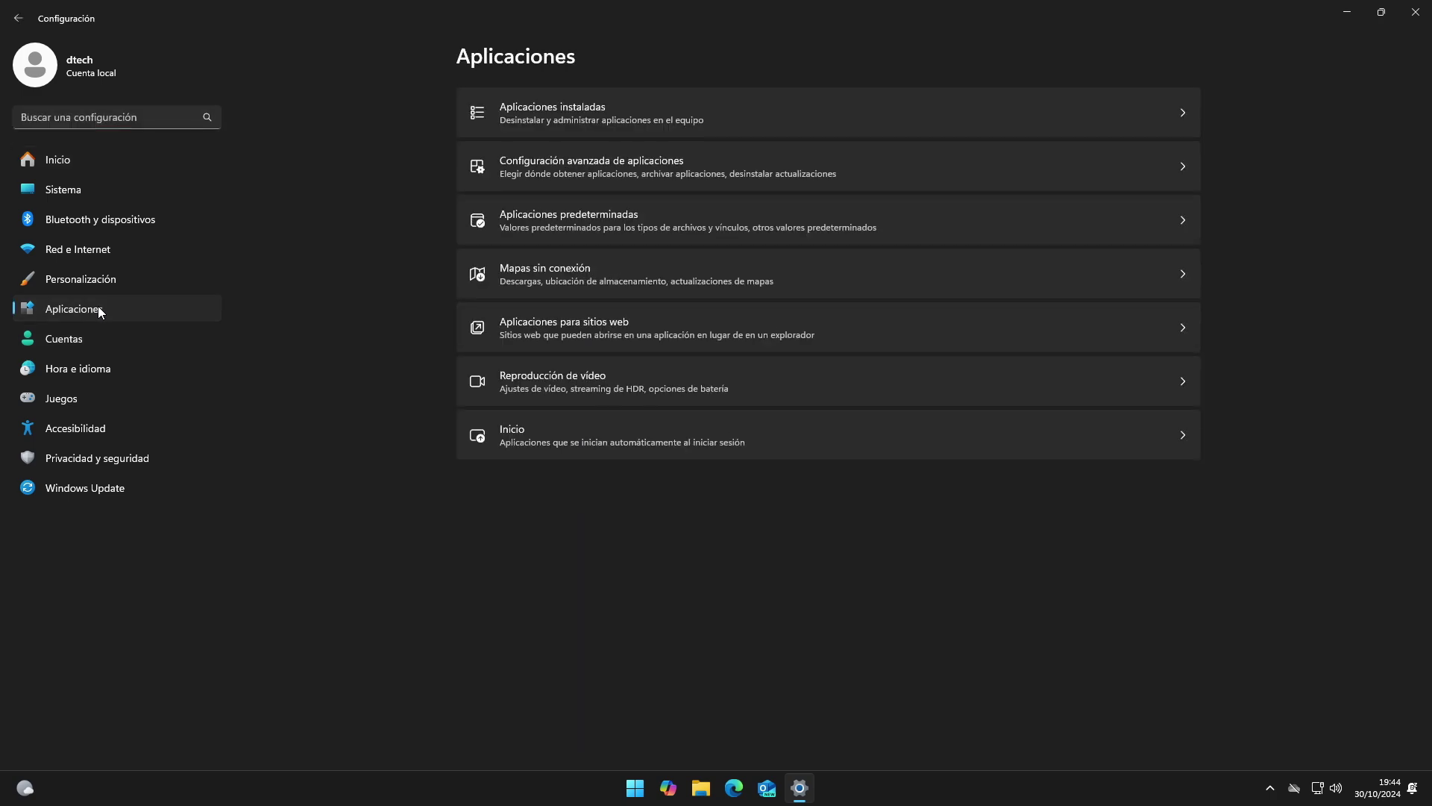
click(574, 117)
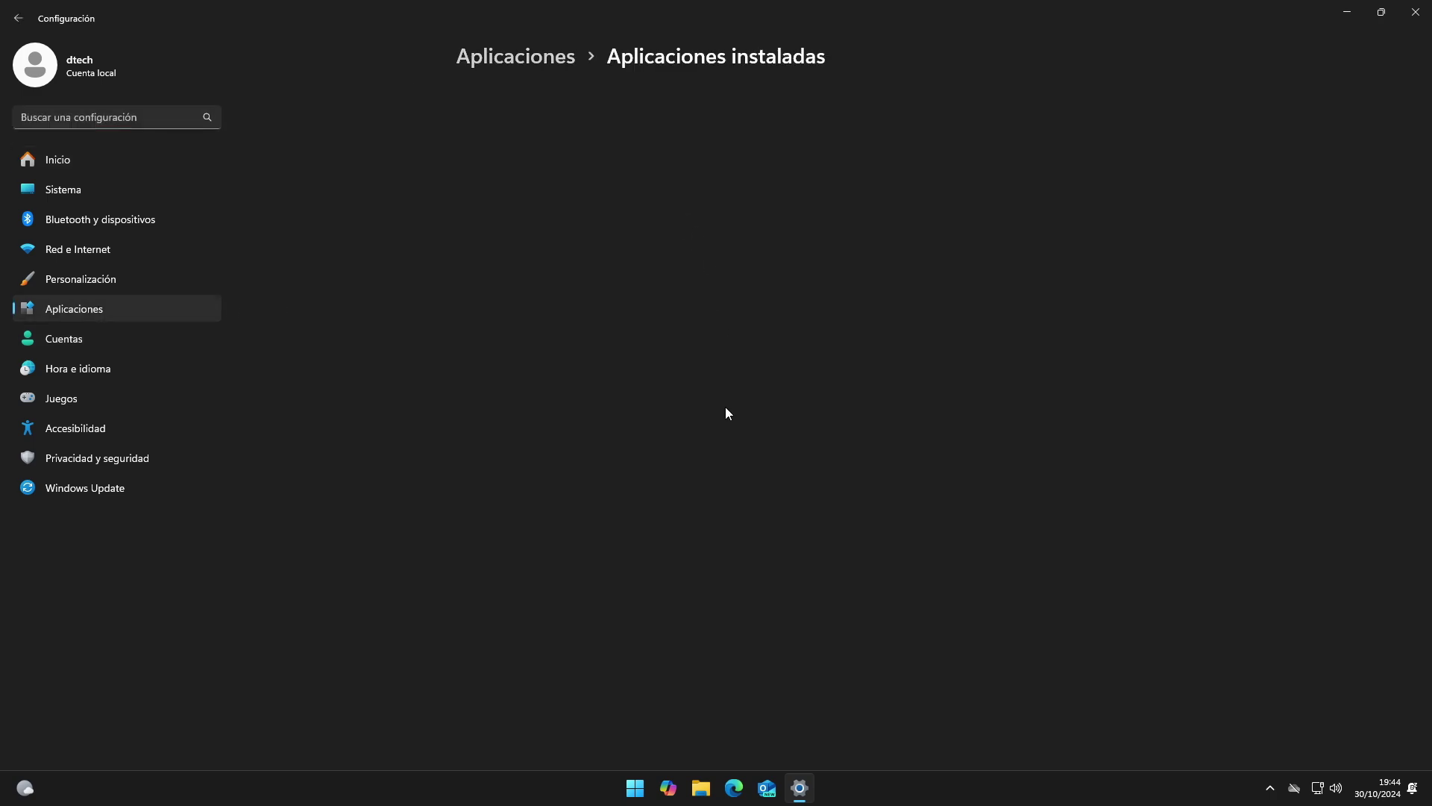
Look through the whole installed apps list for bloatware and the Microsoft Store, and return towards its beginning
scroll(727, 413, down, 7)
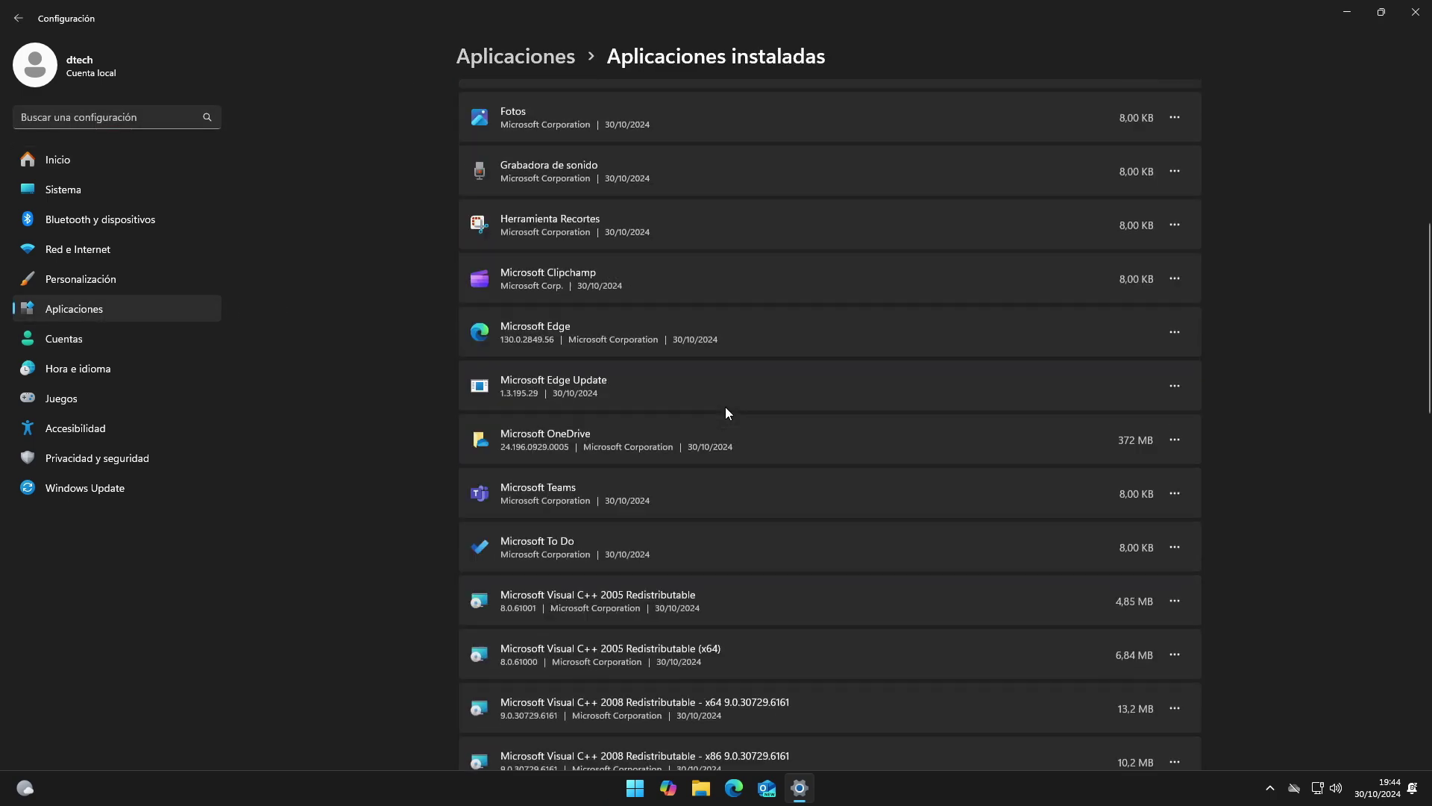
scroll(727, 412, down, 2)
scroll(727, 412, up, 3)
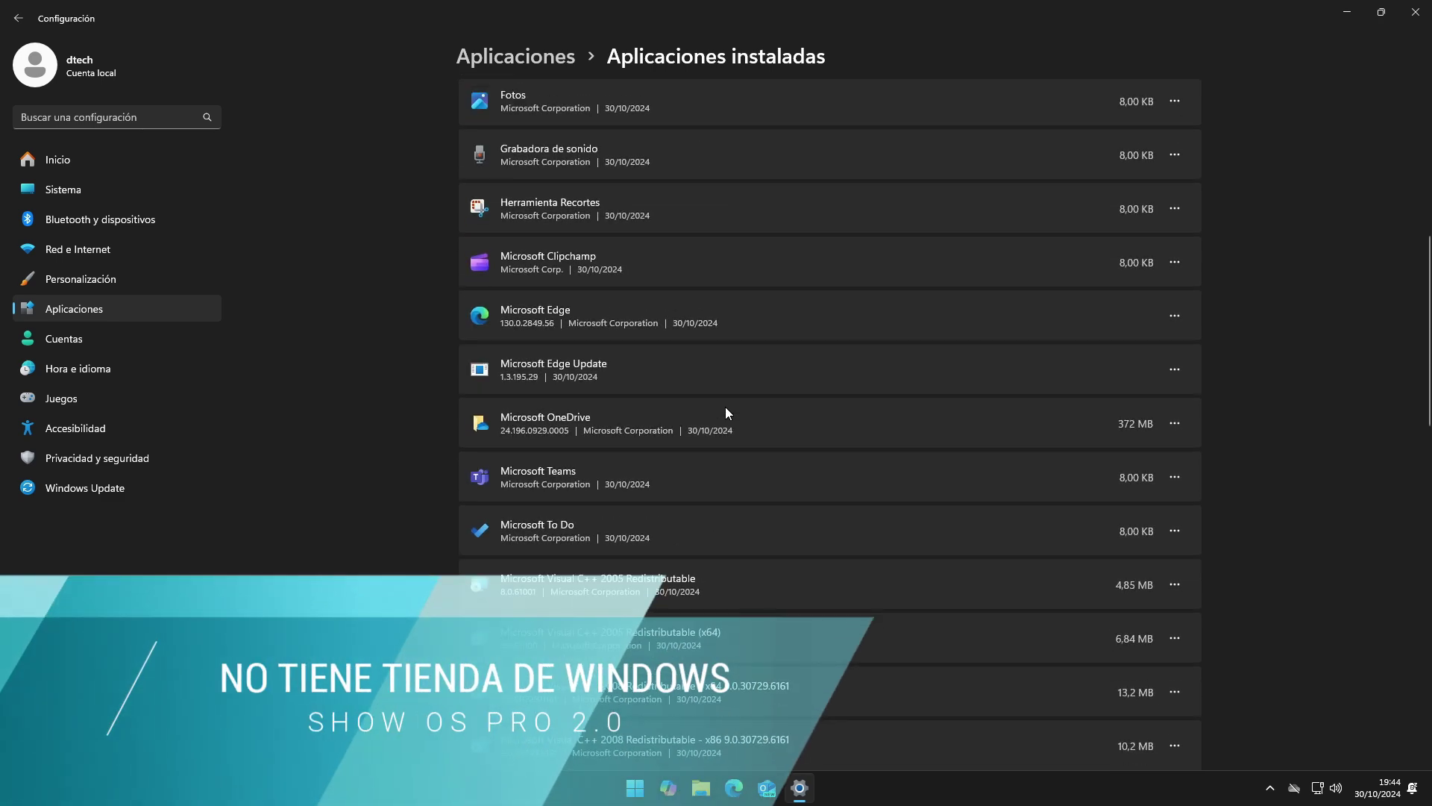
scroll(727, 413, down, 15)
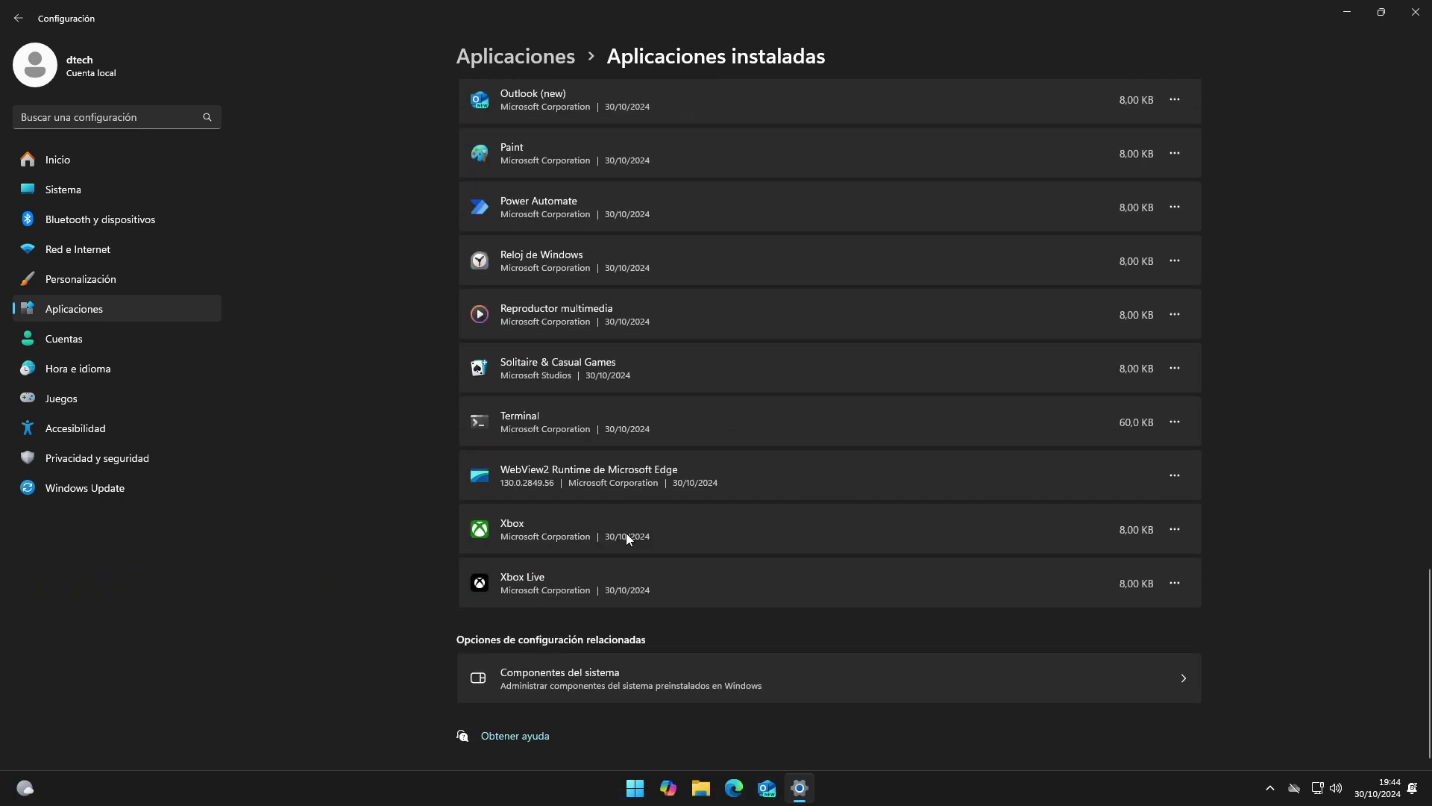
scroll(634, 524, up, 12)
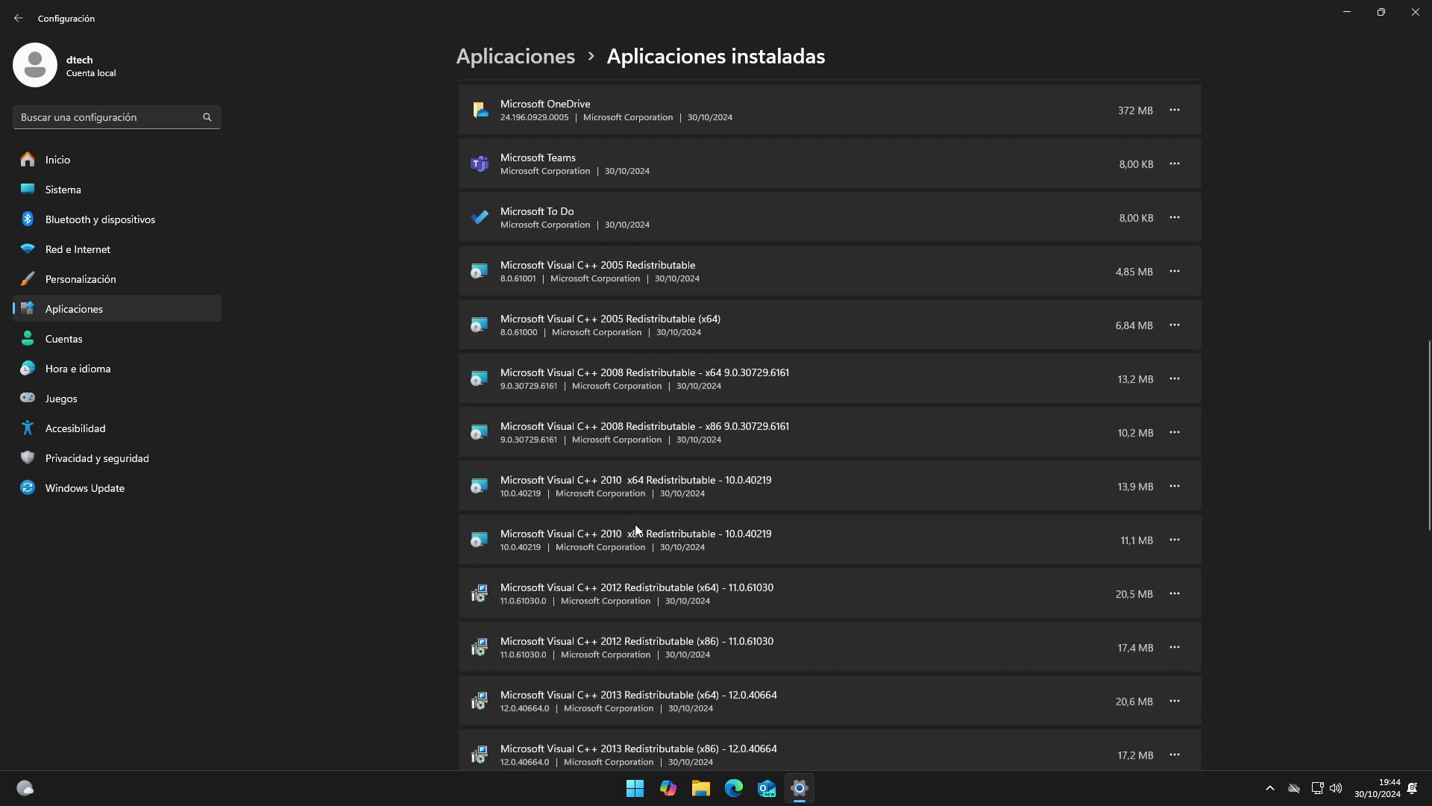
scroll(636, 530, up, 3)
scroll(635, 526, up, 7)
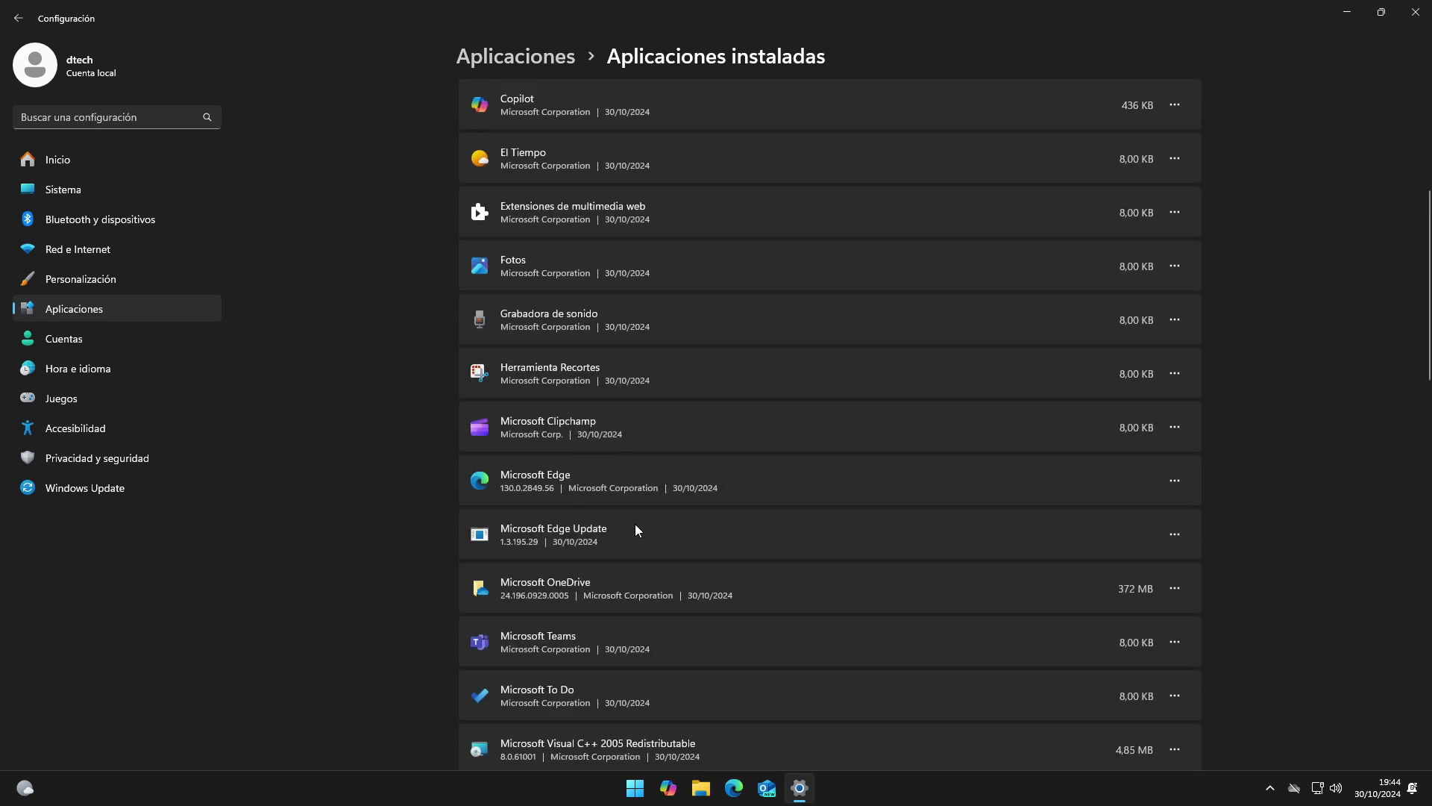
scroll(575, 420, up, 2)
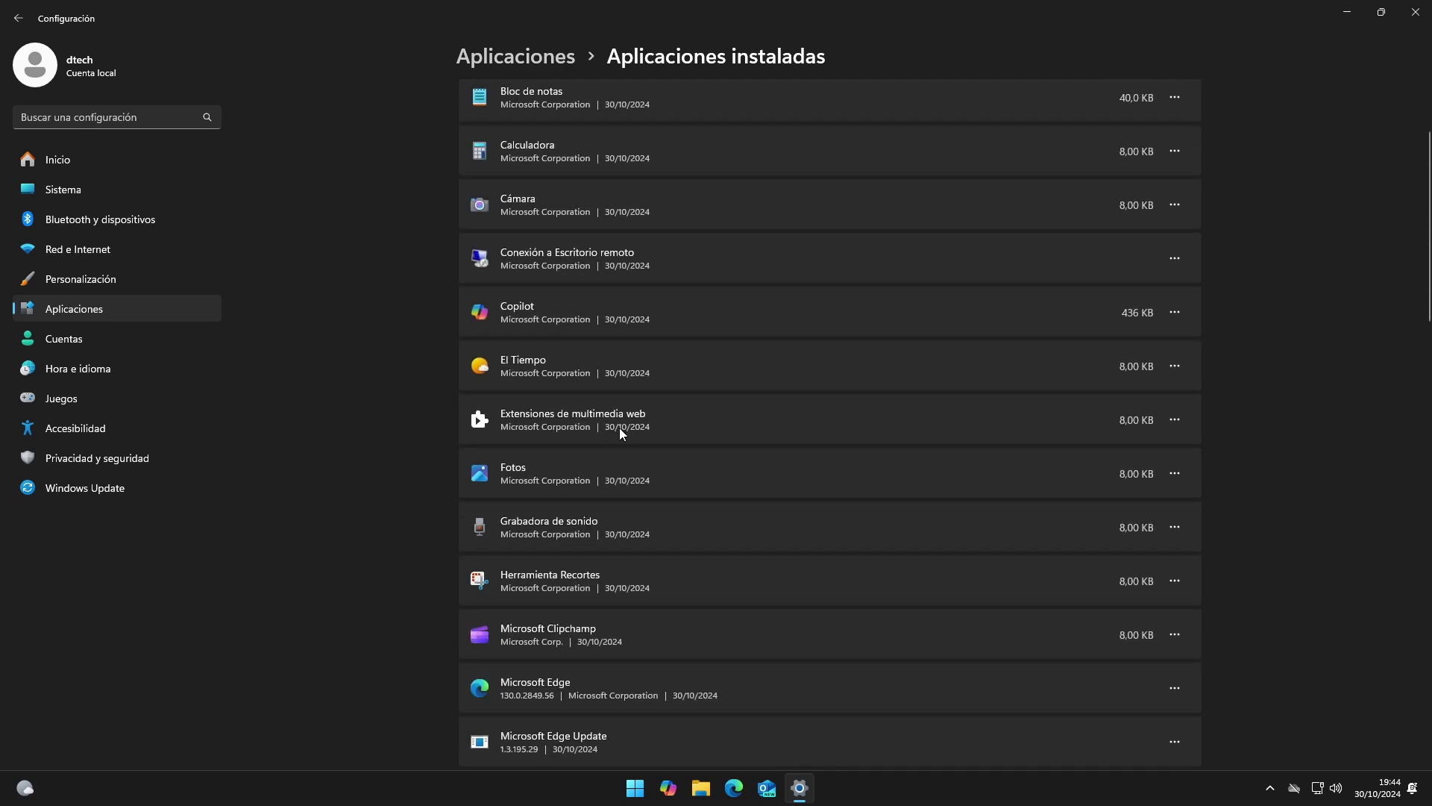
Check the Windows Update page and the Windows Security overview, and close both windows
click(91, 494)
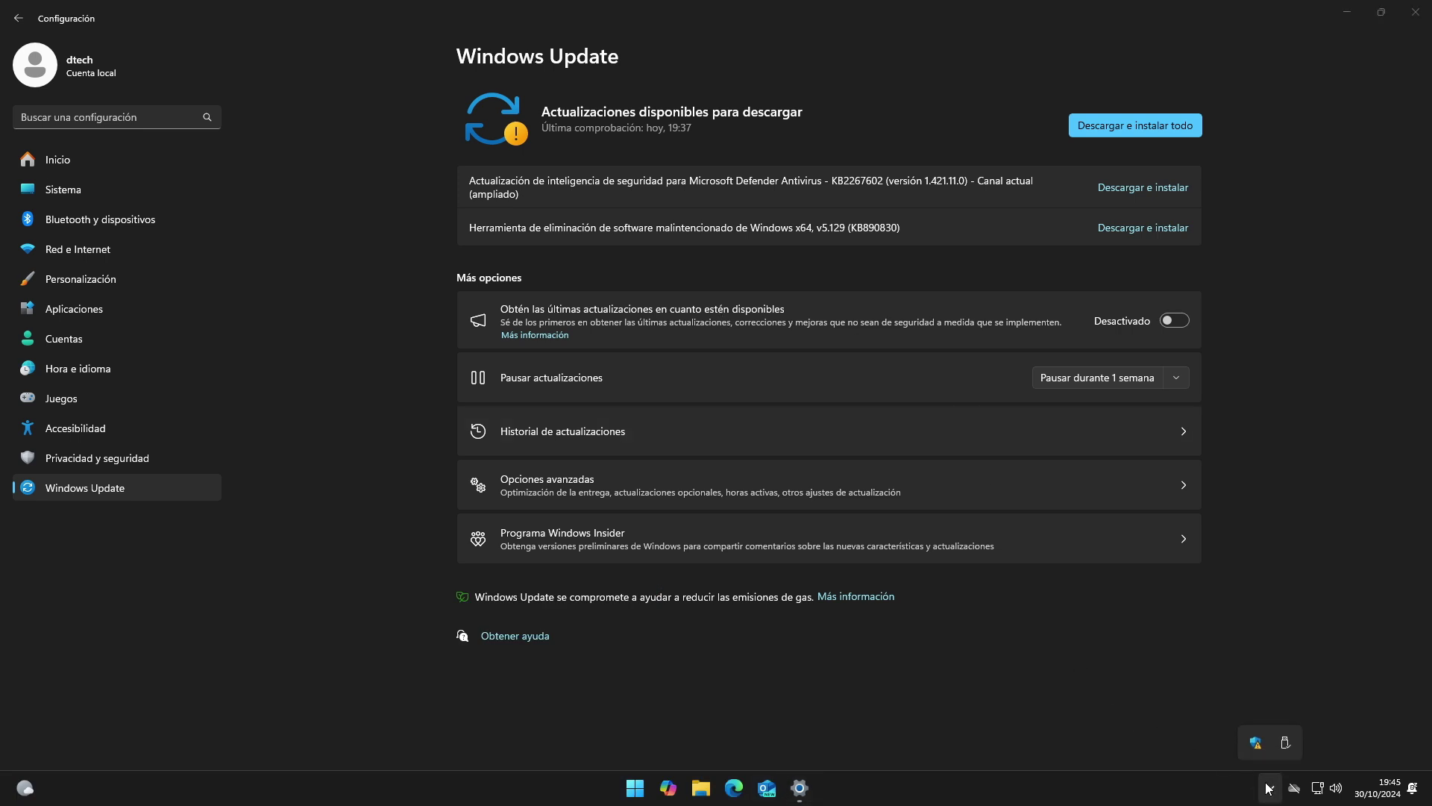
click(1257, 750)
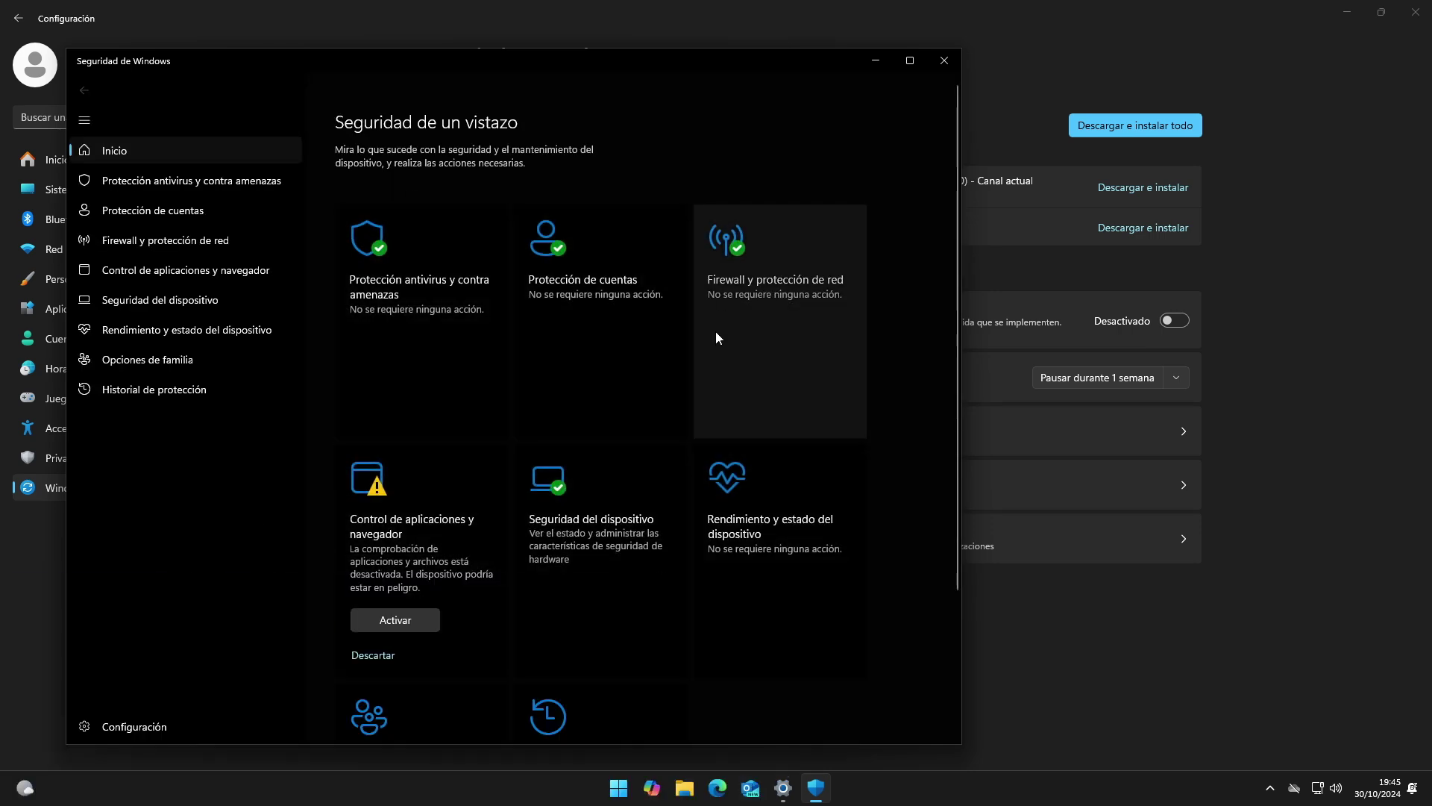
click(944, 61)
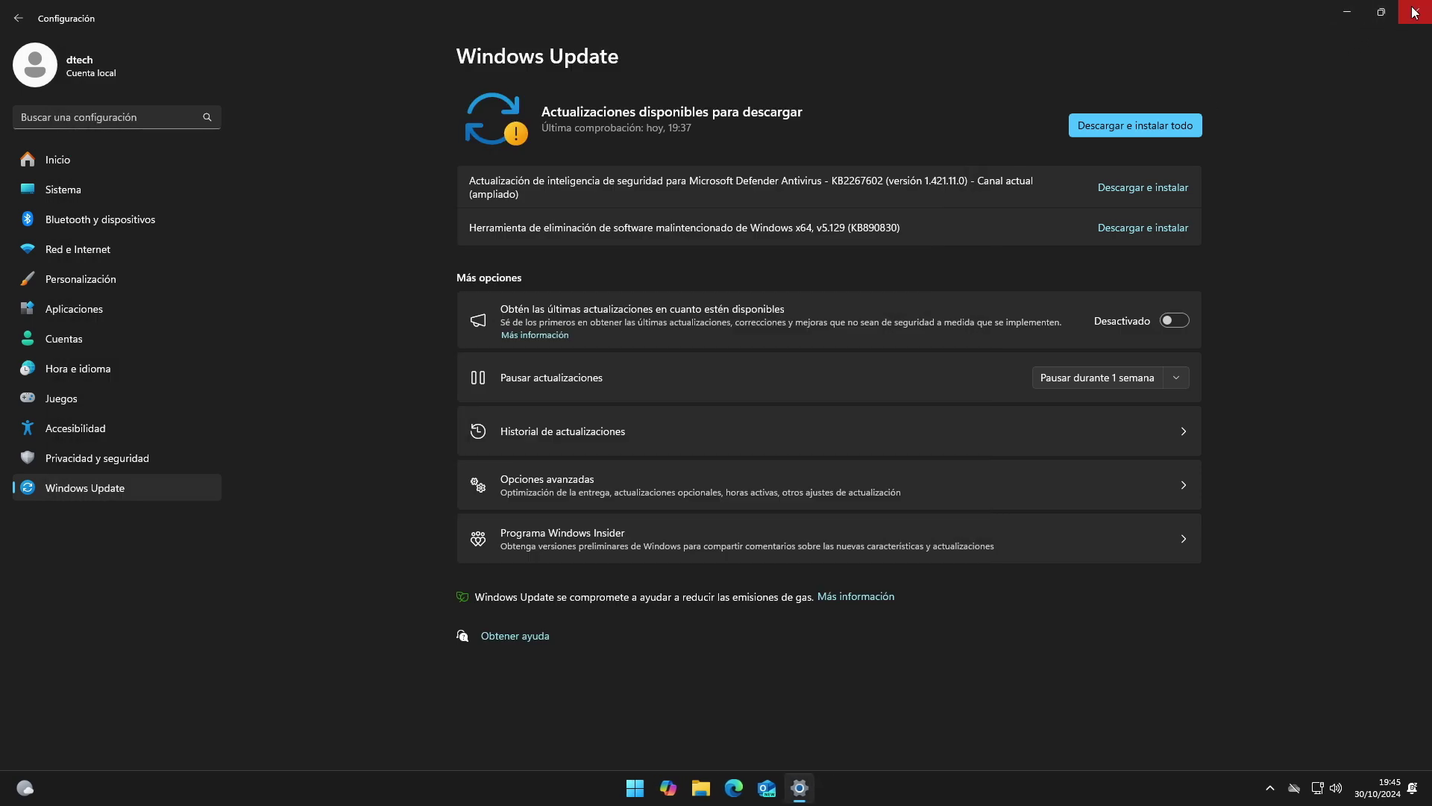
click(1415, 12)
Launch Microsoft Edge and complete its first-run setup, starting without personal data and confirming the browsing-data choices
double_click(33, 176)
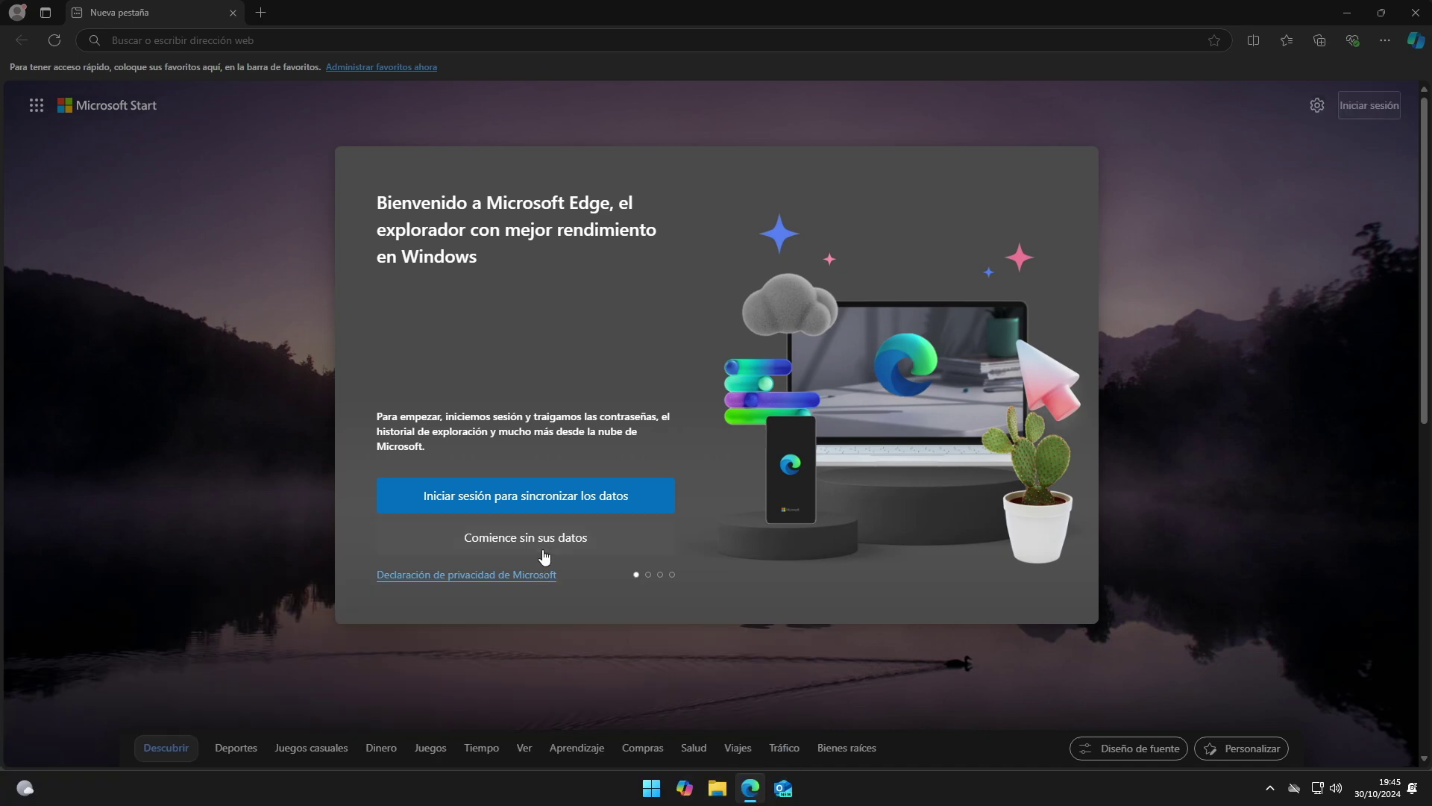
click(544, 540)
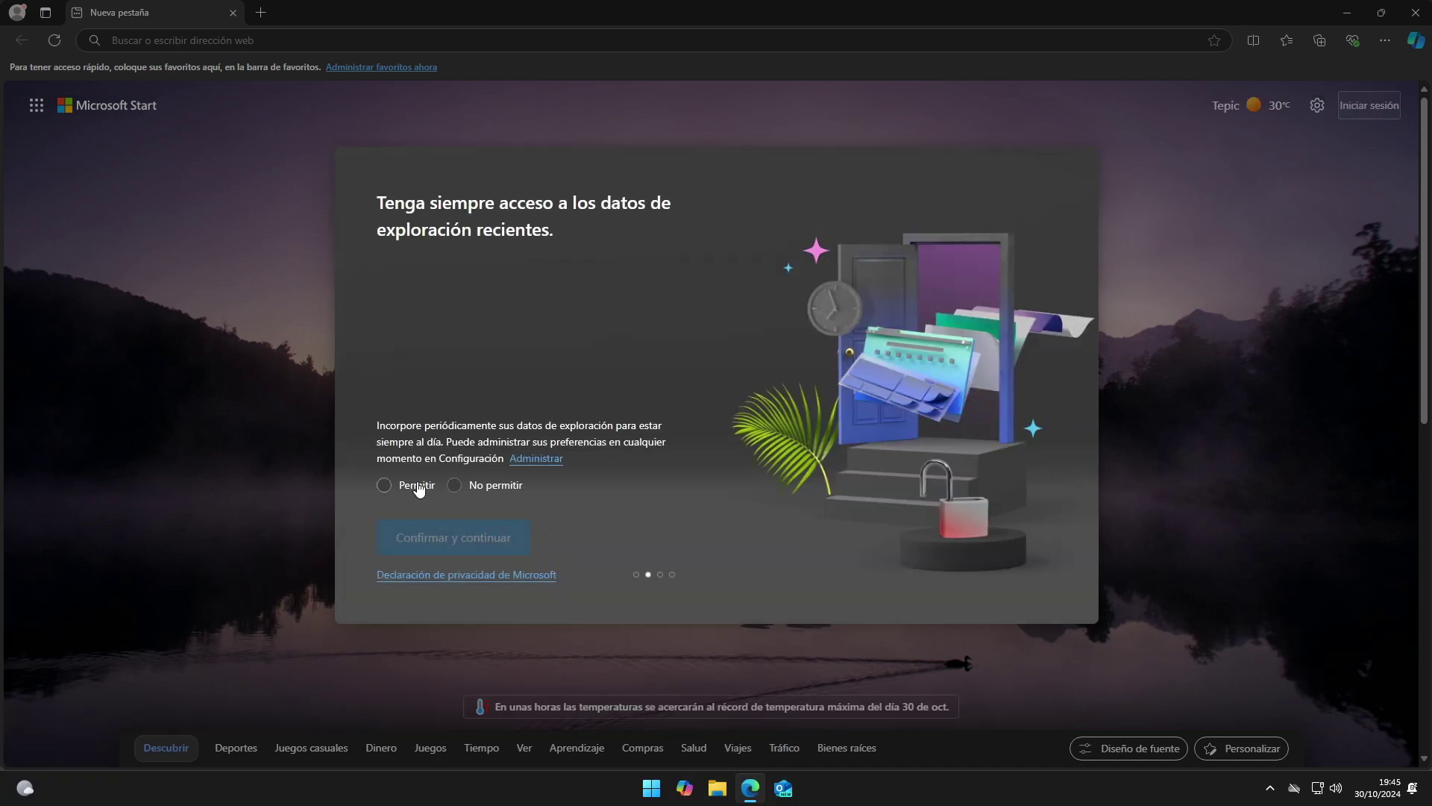
click(453, 534)
click(516, 538)
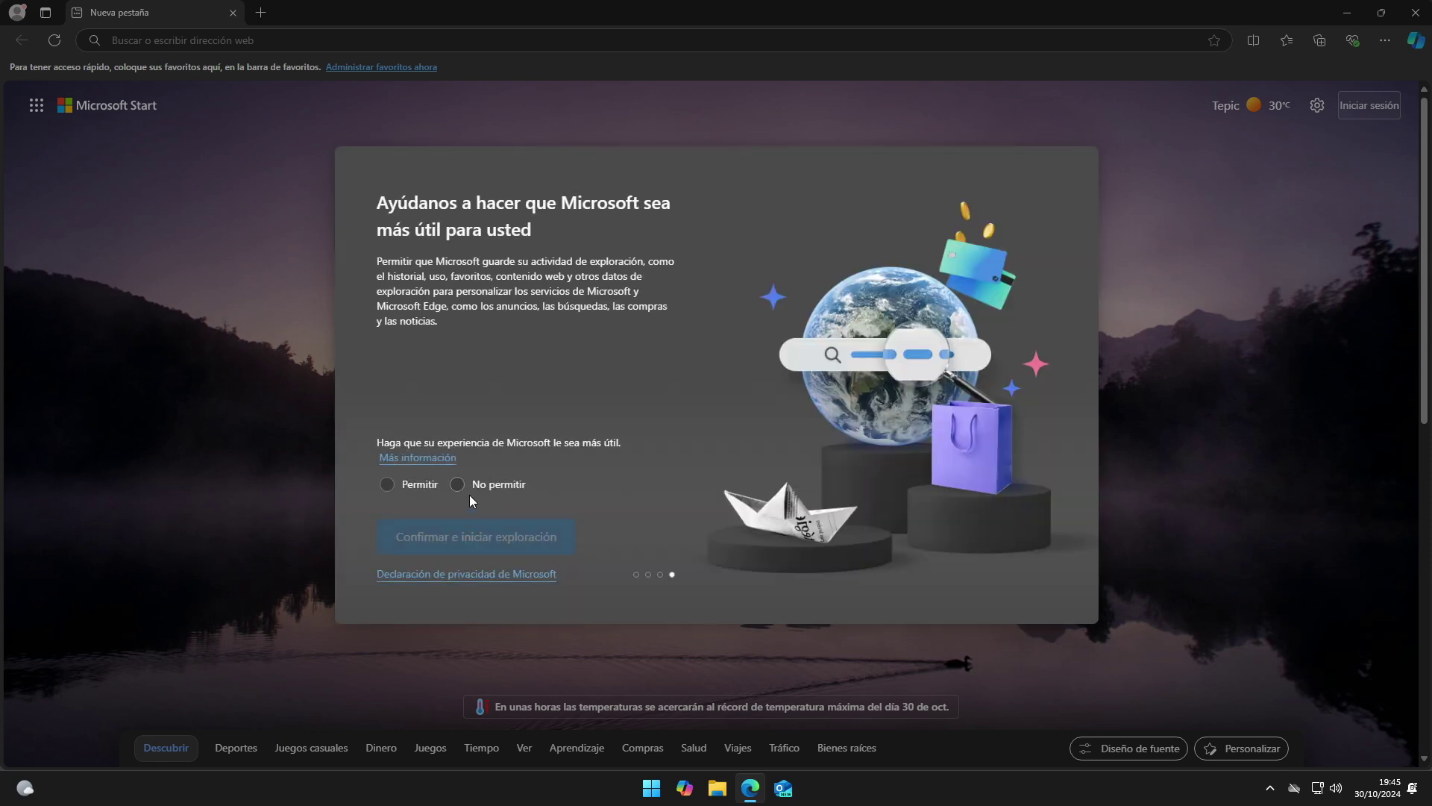
click(471, 536)
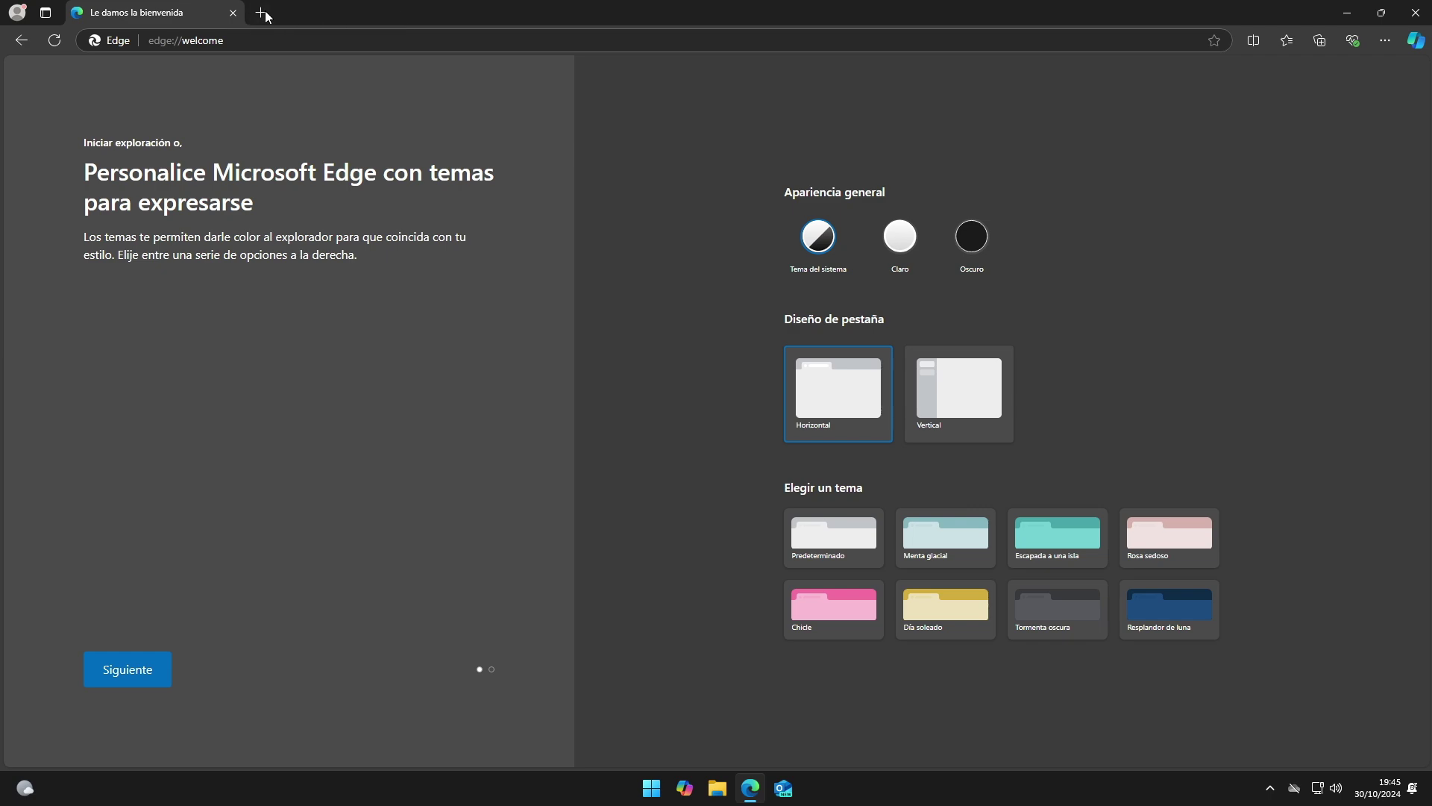
Search for "youtube" in a new tab, open the YouTube site, and close the search results and Edge welcome tabs
click(261, 13)
text(you)
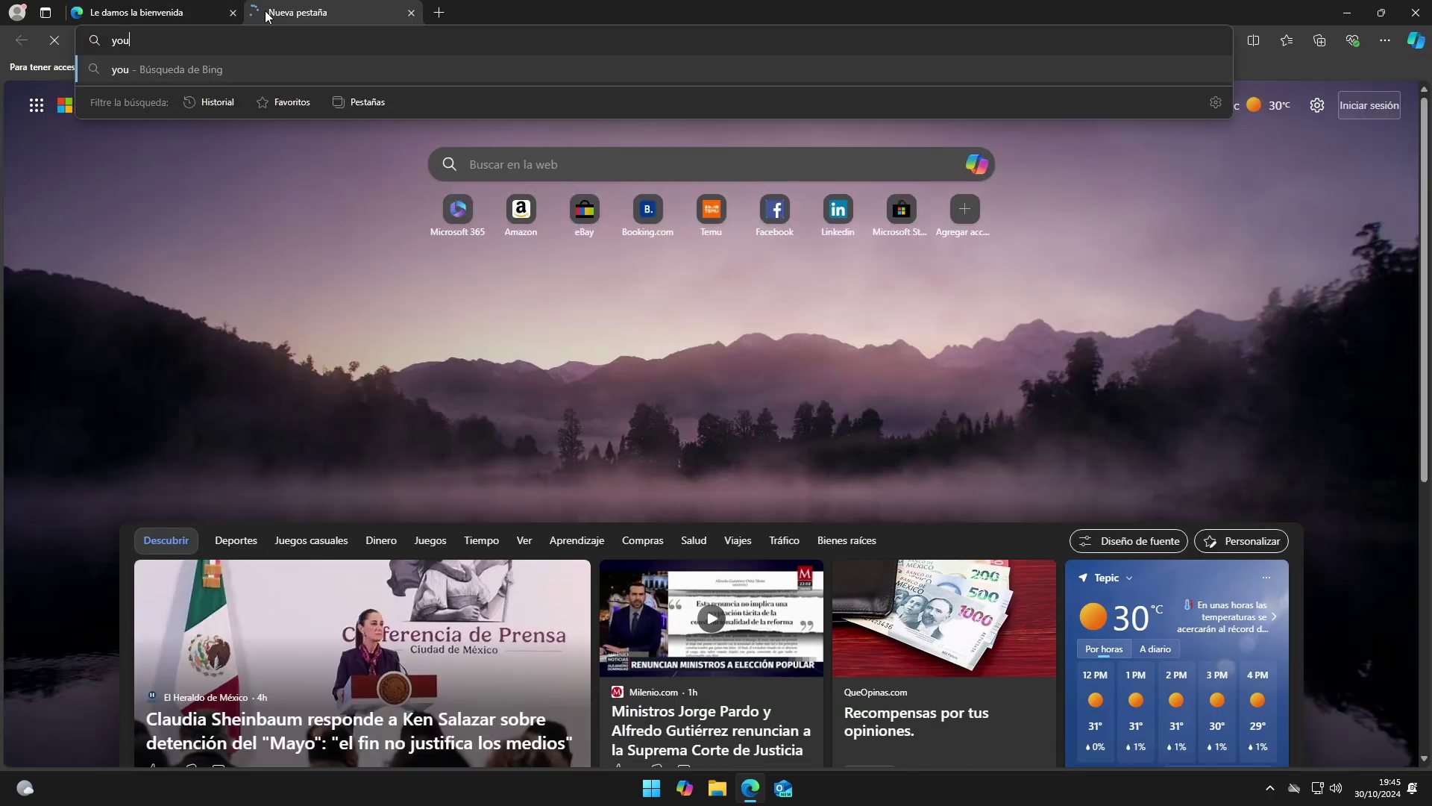
text(tube)
key(Return)
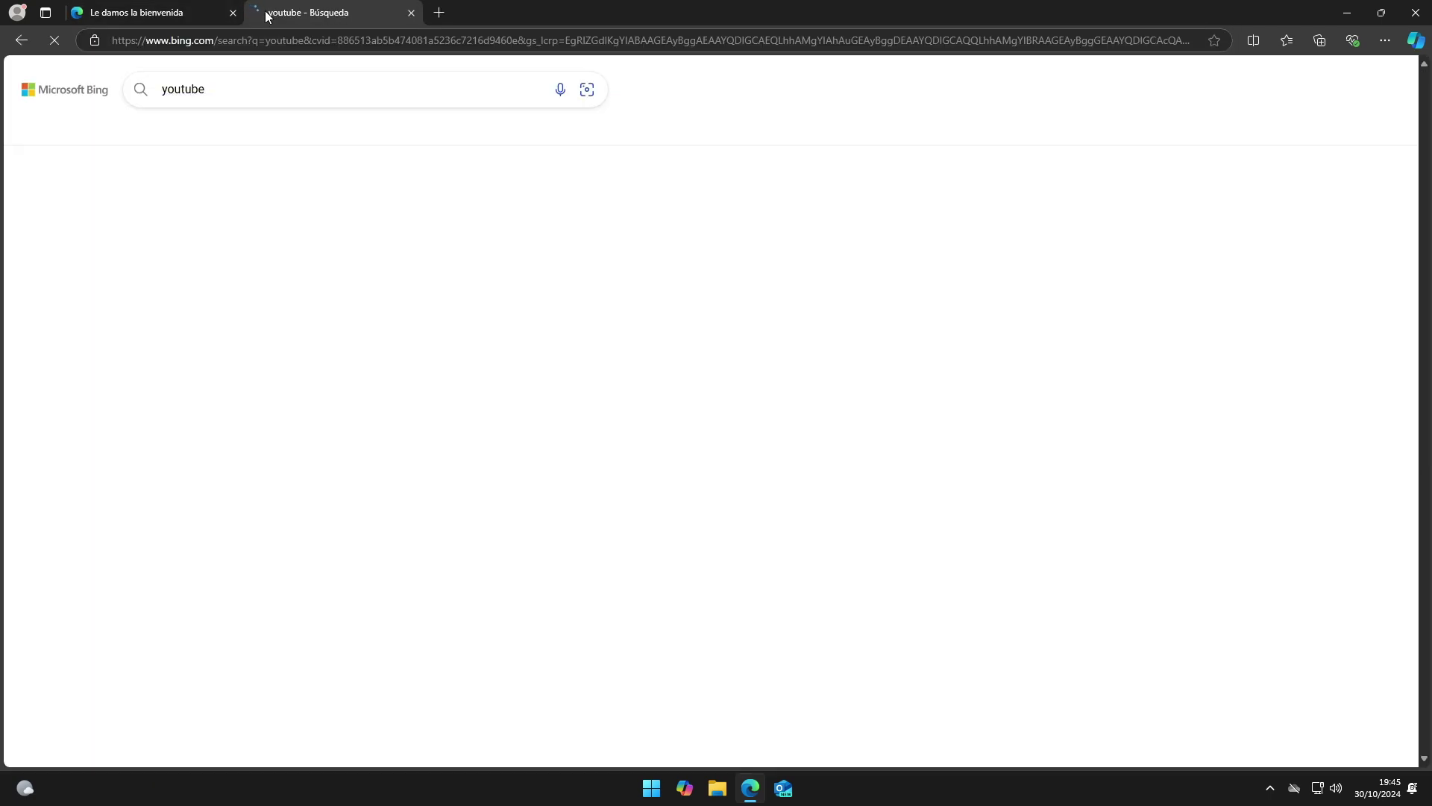
click(185, 425)
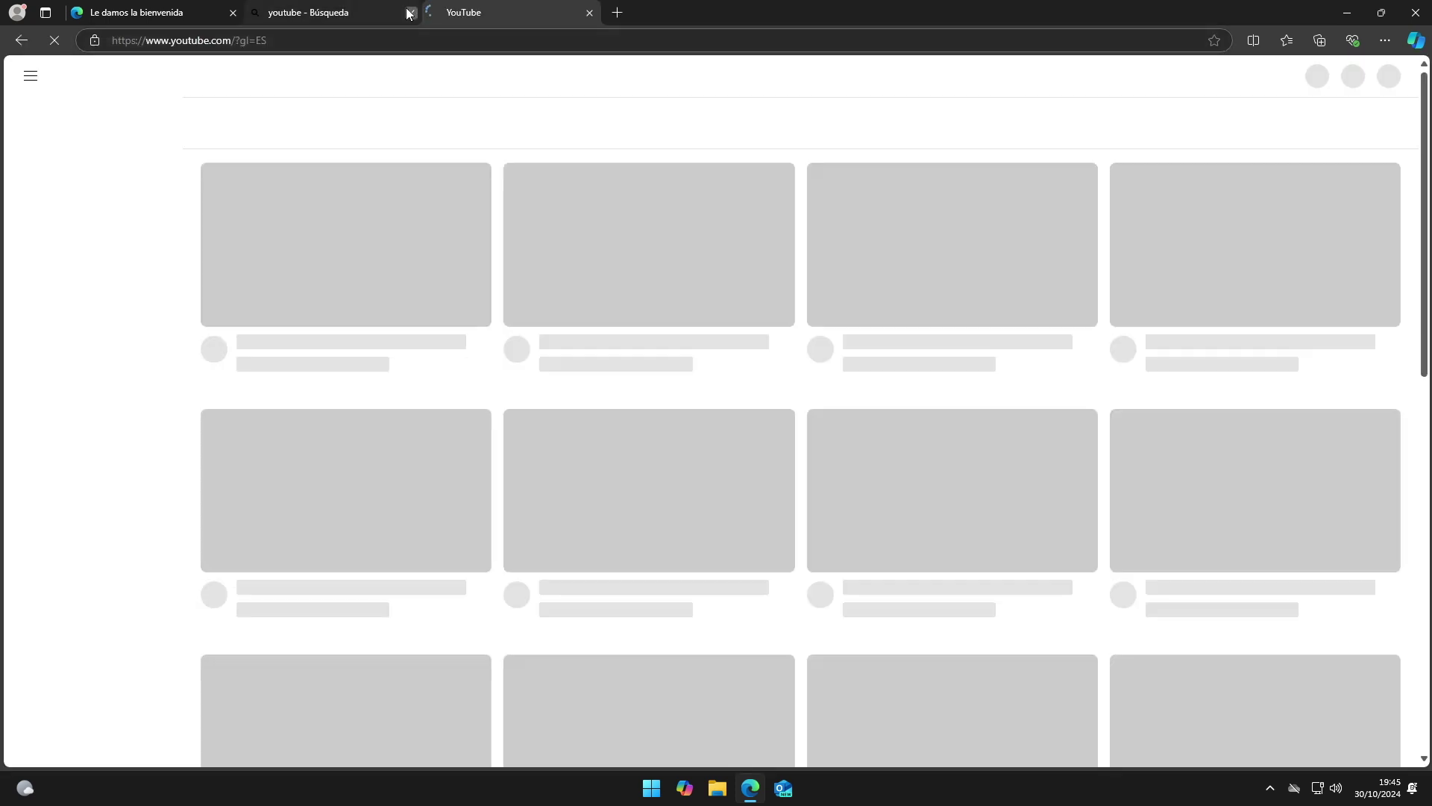
click(411, 13)
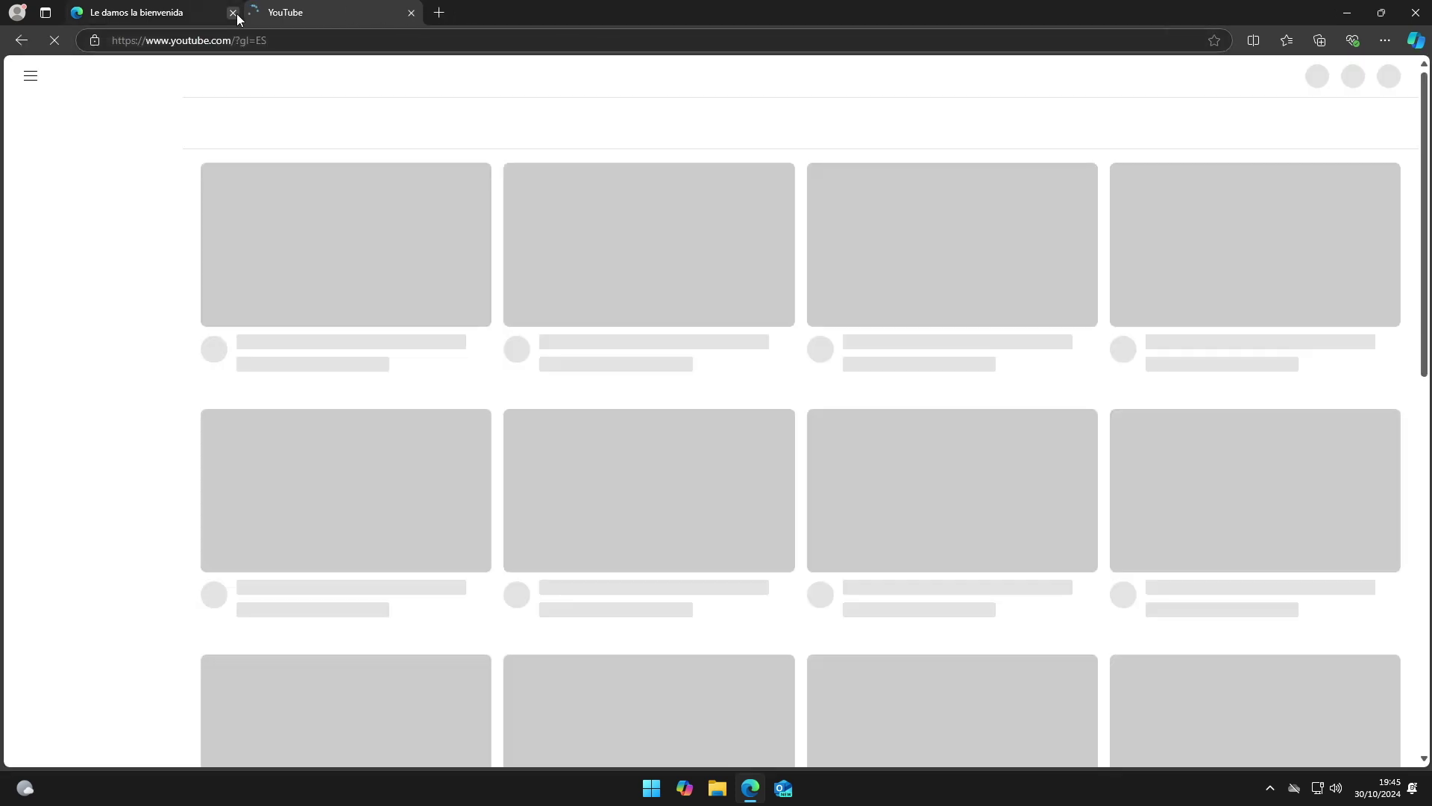
click(234, 12)
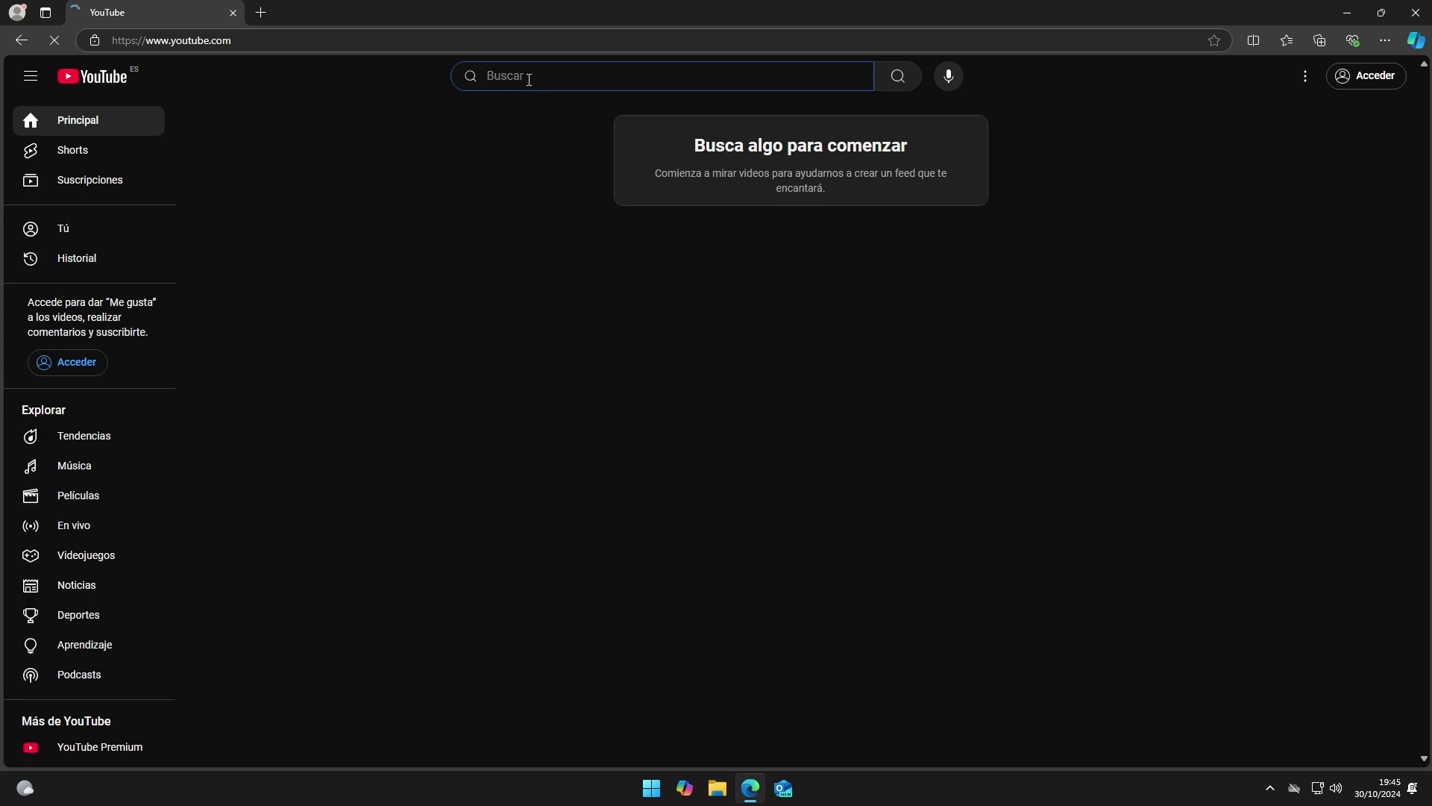
Search YouTube for "dtech usb", open the D-TECH USB channel, and browse its main page
text(dtech usb)
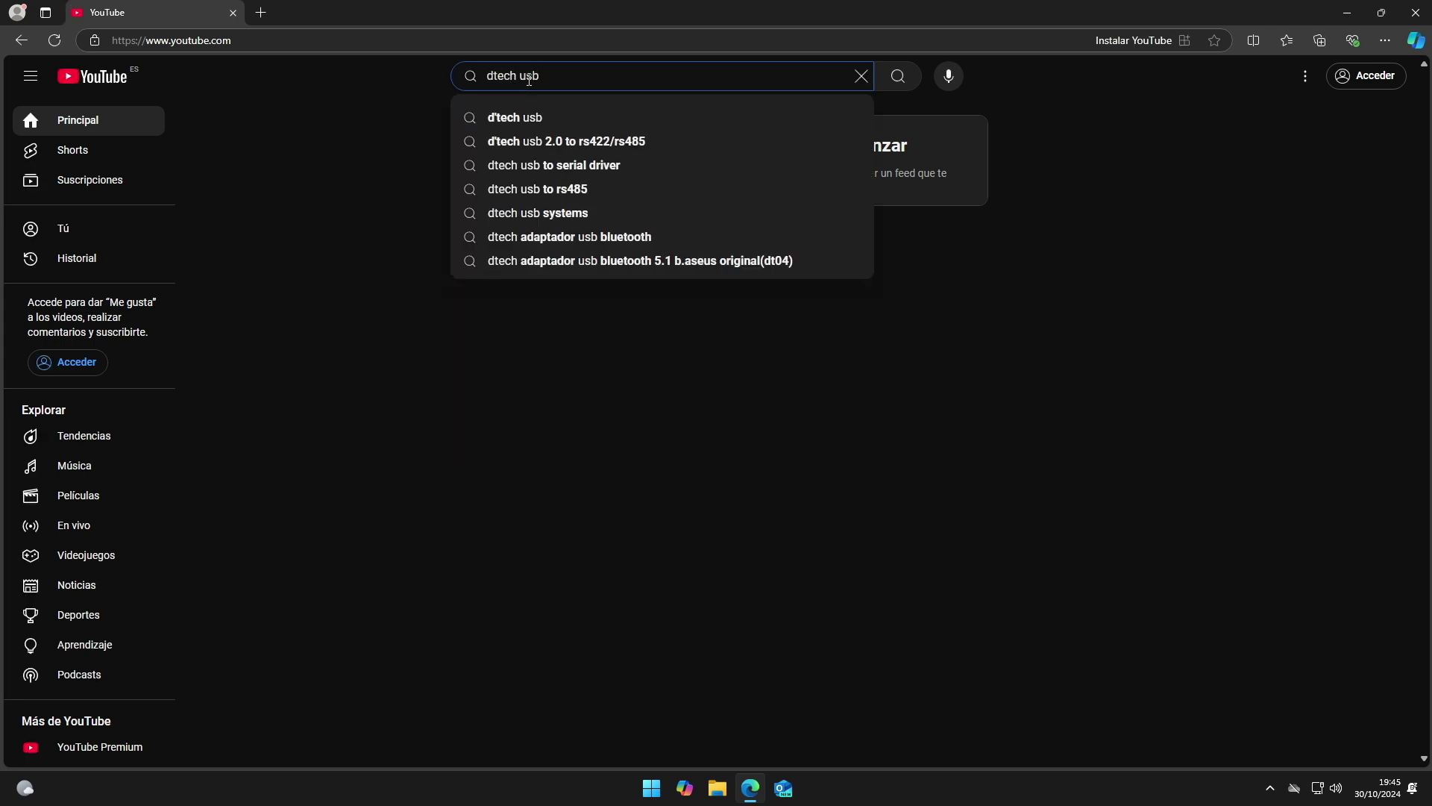
key(Return)
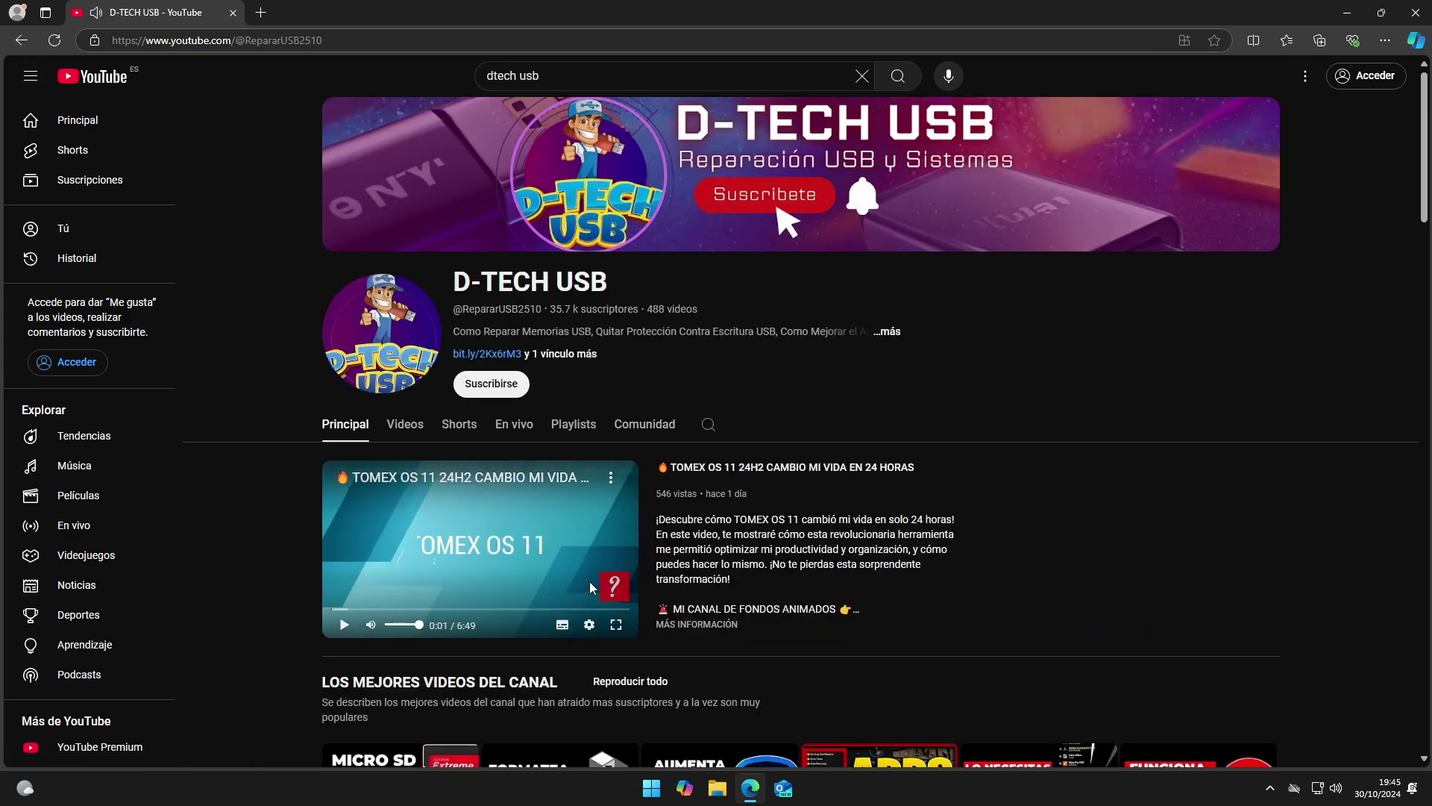
scroll(589, 585, down, 20)
scroll(589, 586, down, 6)
scroll(590, 586, up, 18)
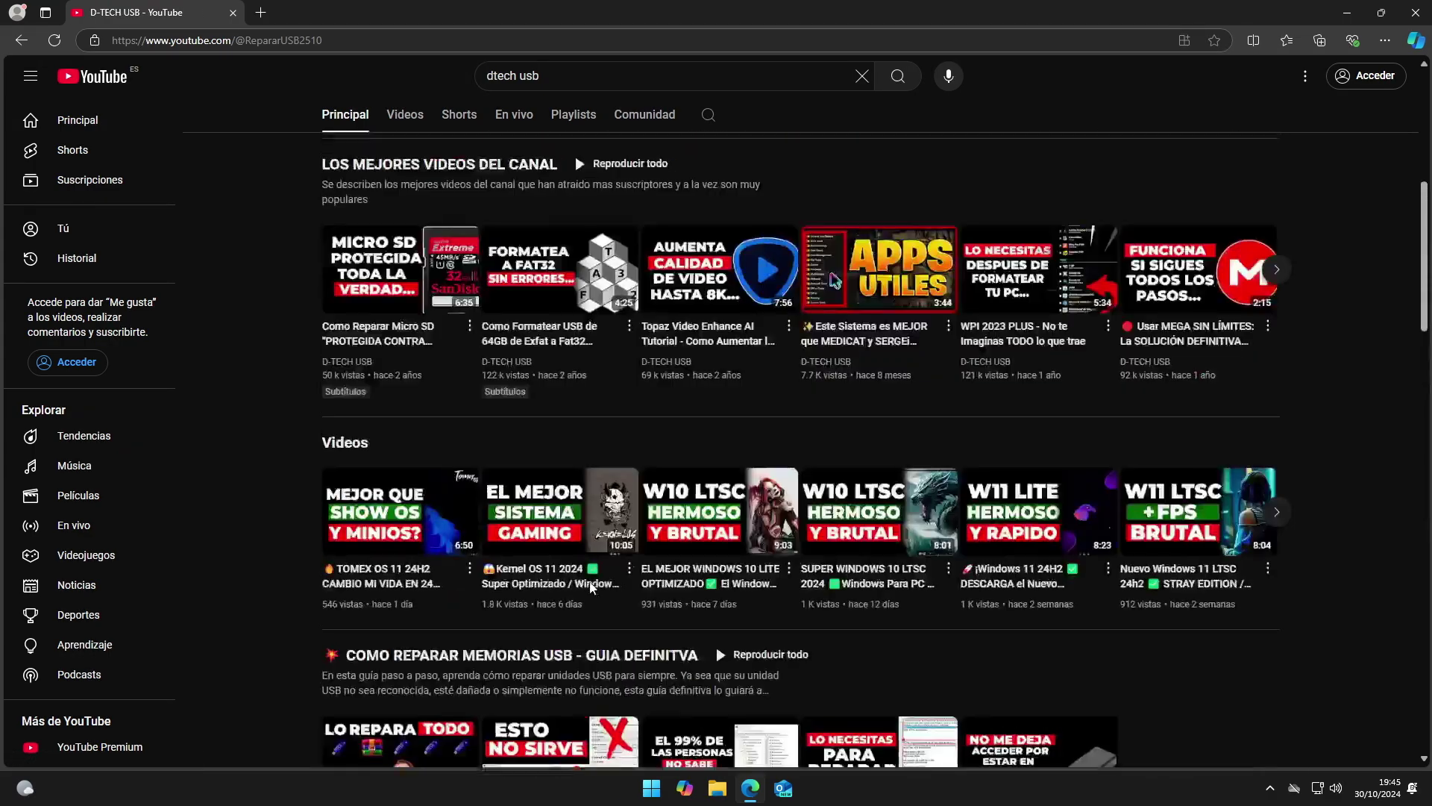
scroll(589, 586, up, 7)
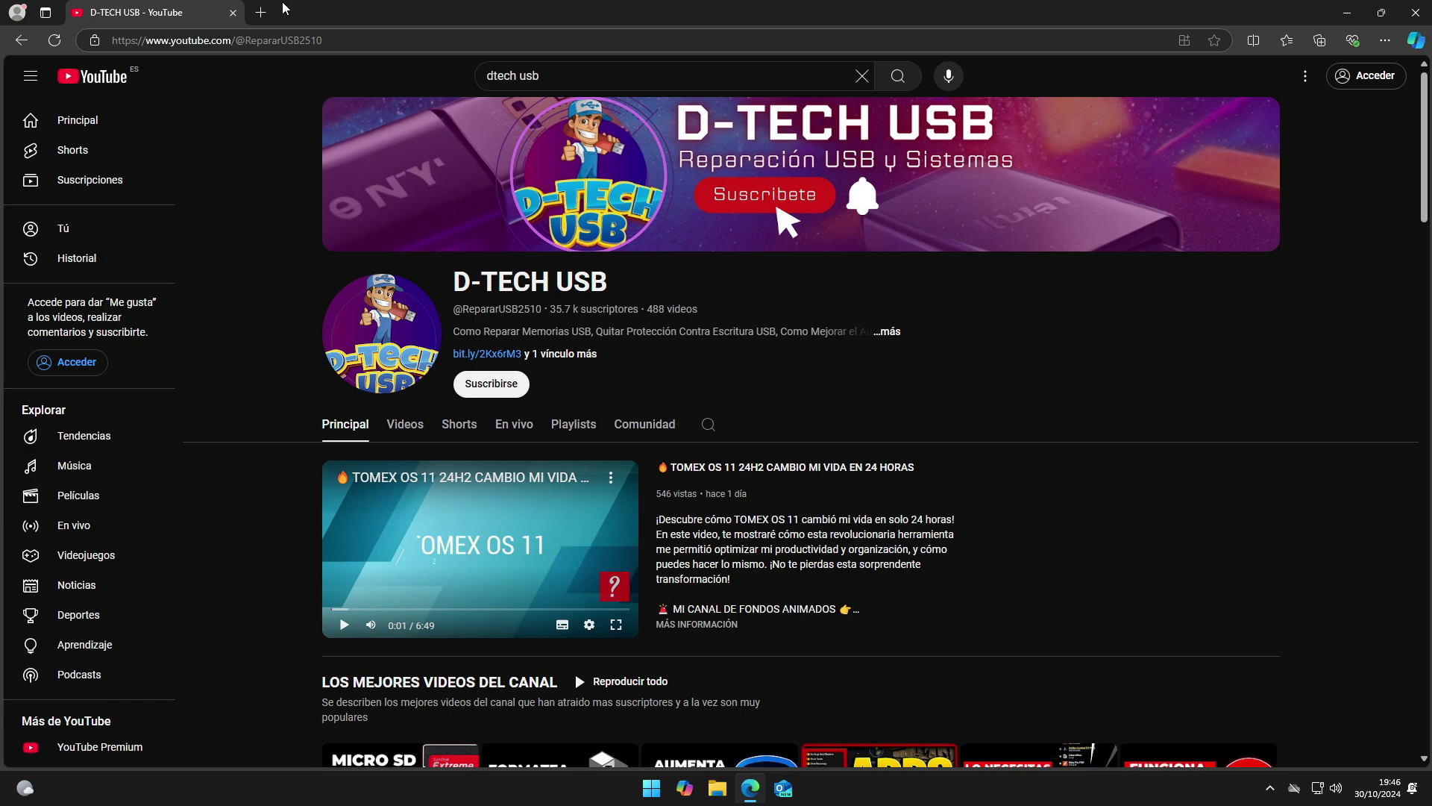
Search for "pexels" in a new tab, open the Pexels site, close the results tab, and browse the home page
click(261, 12)
text(pexel)
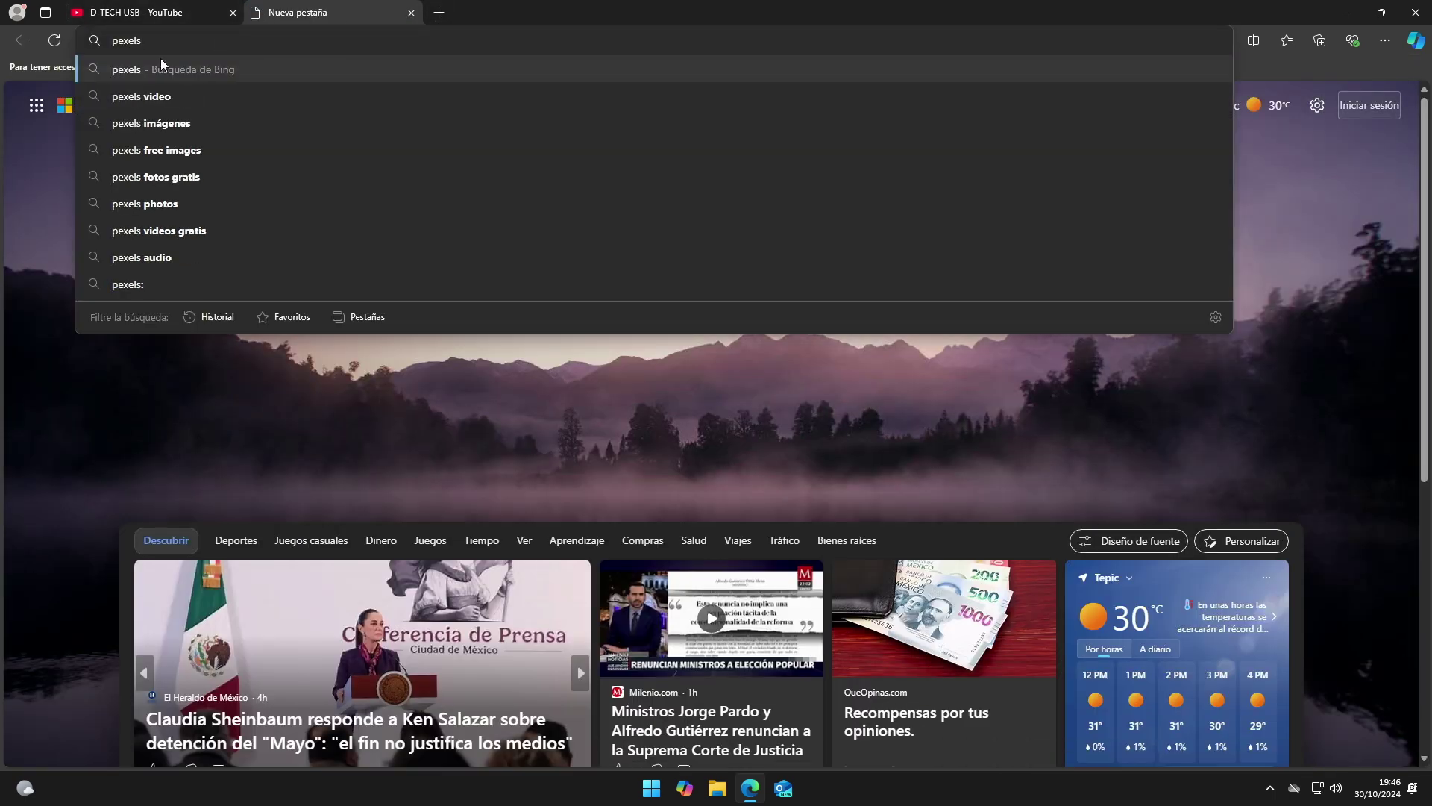
text(s)
click(133, 71)
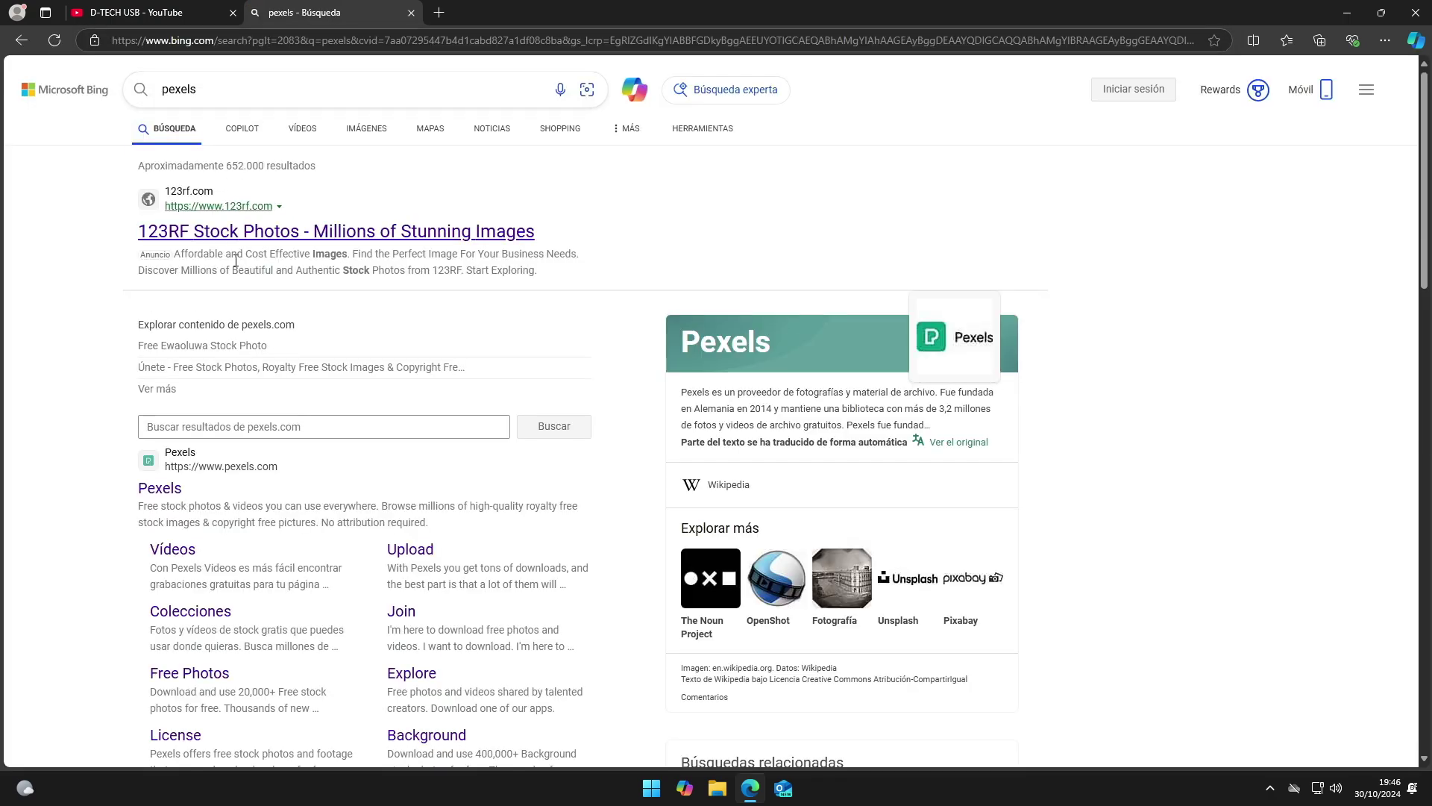
click(180, 490)
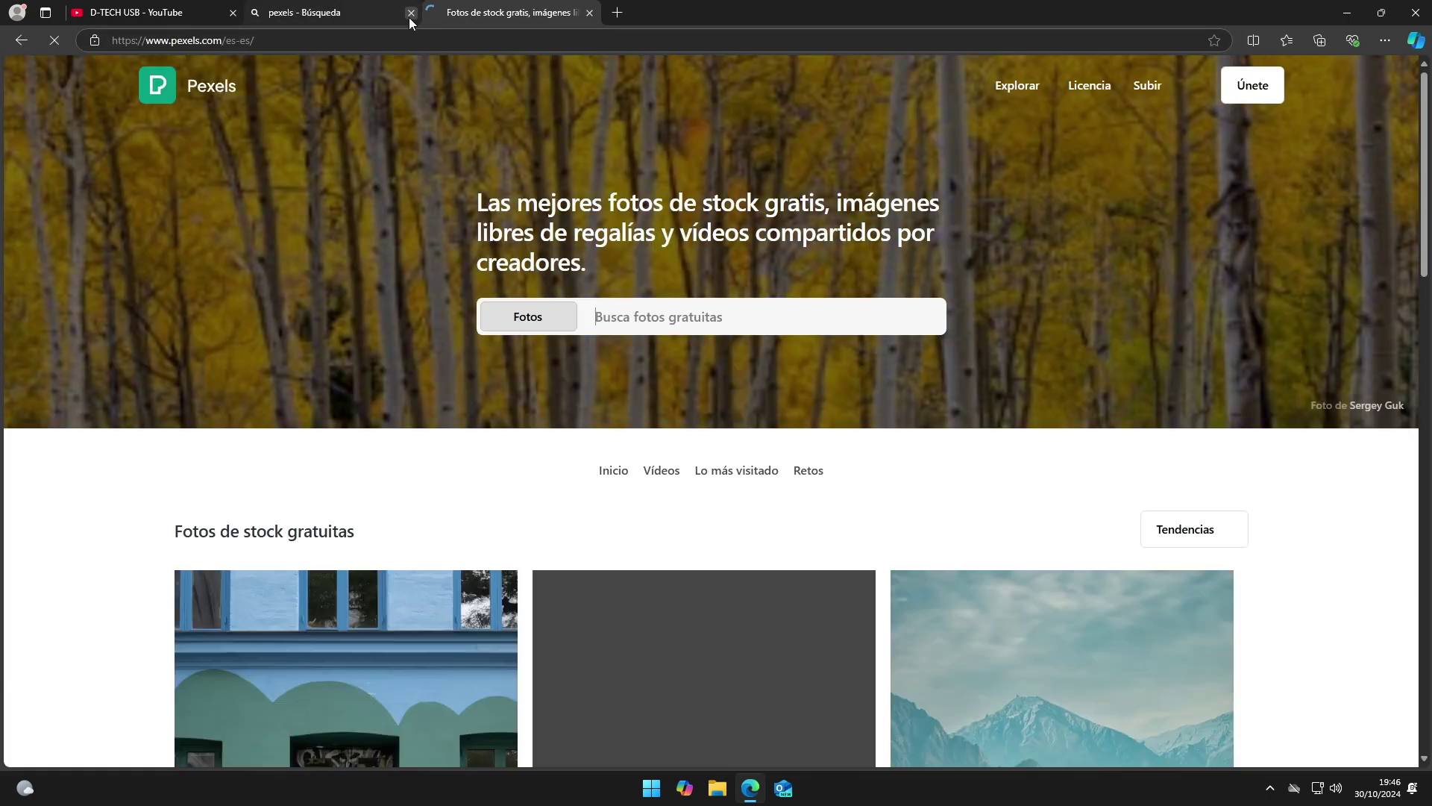
click(411, 12)
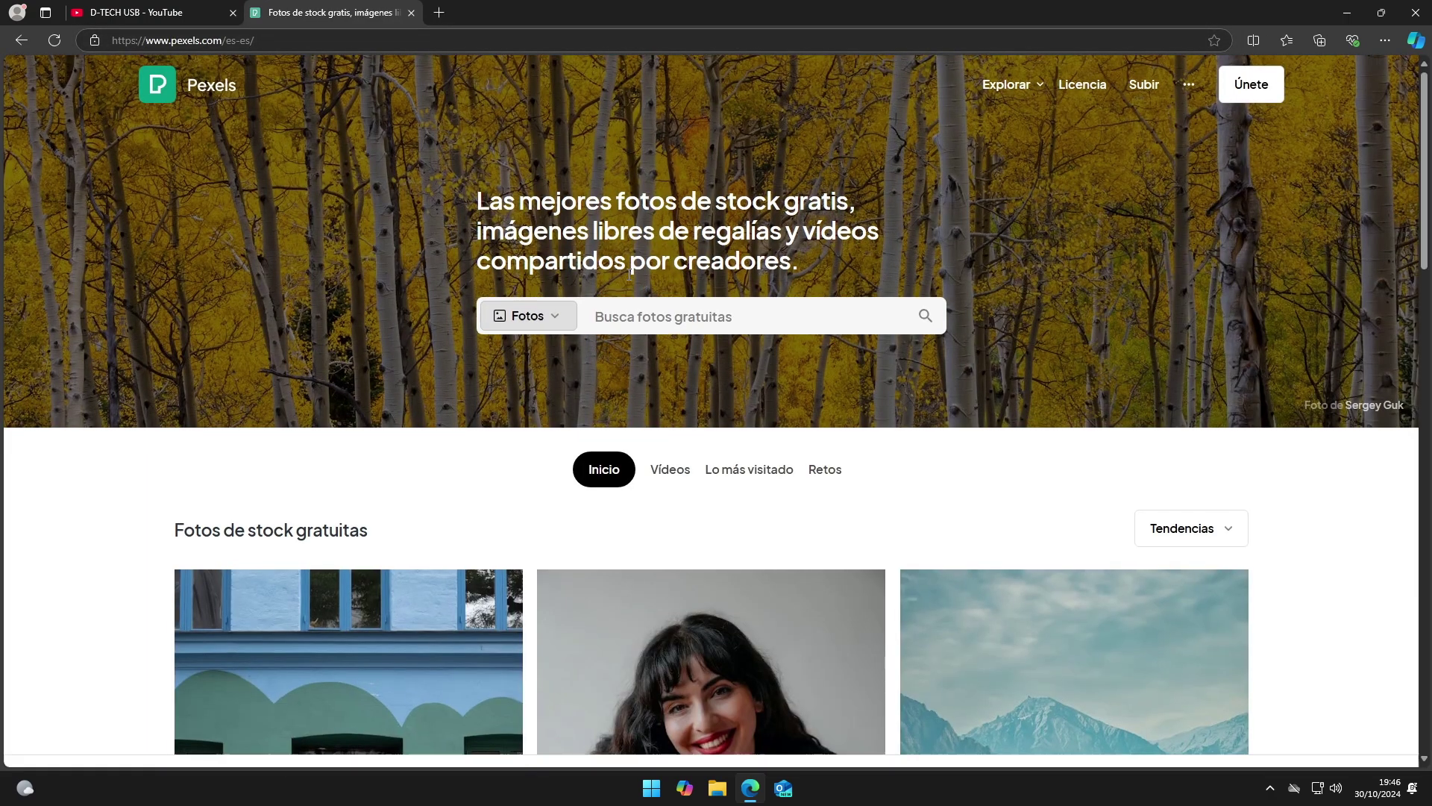
scroll(630, 276, down, 20)
scroll(630, 281, down, 10)
scroll(631, 281, up, 16)
scroll(630, 282, up, 15)
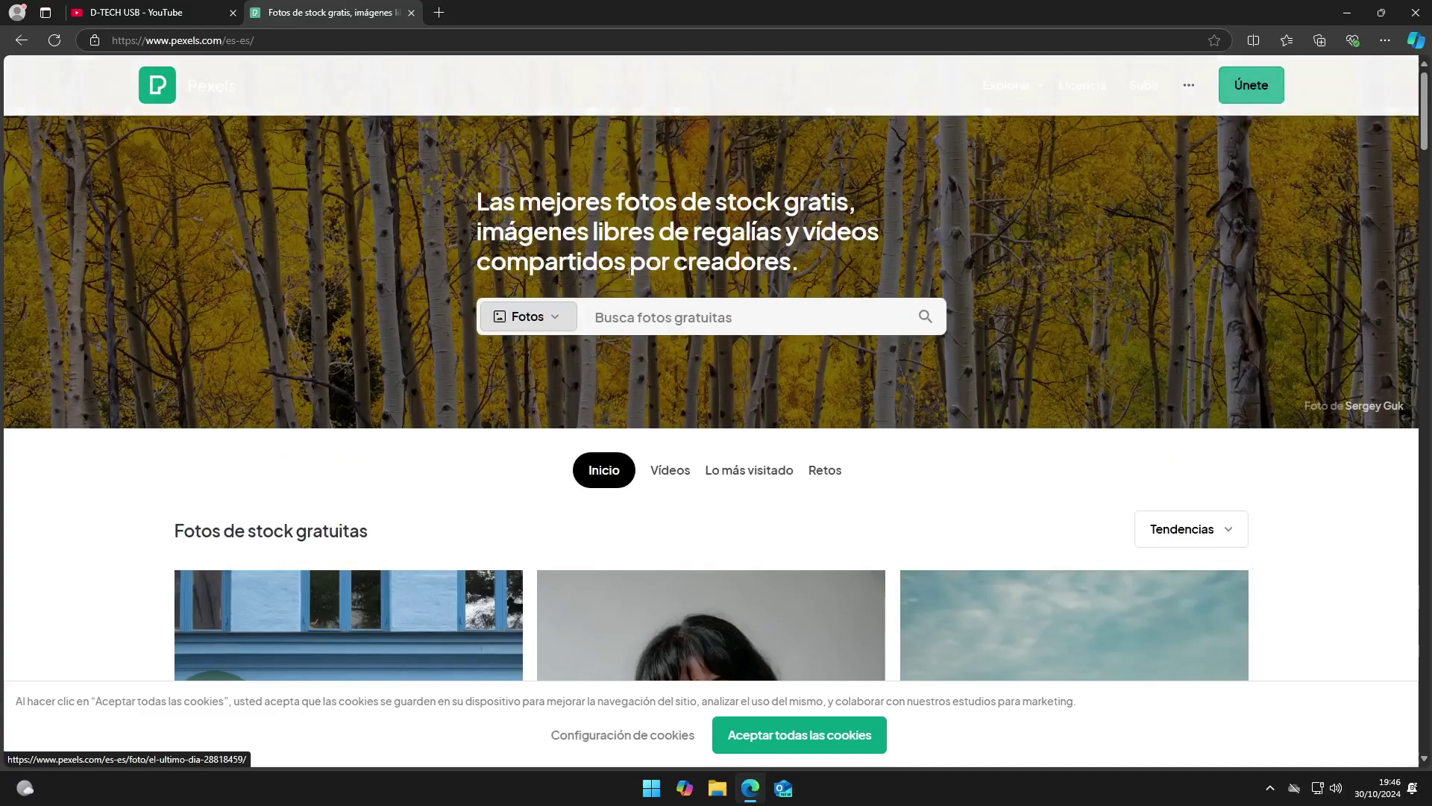
Search for "audionautix" in a new tab, open the Audionautix site, close the results tab, and browse the home page
click(438, 12)
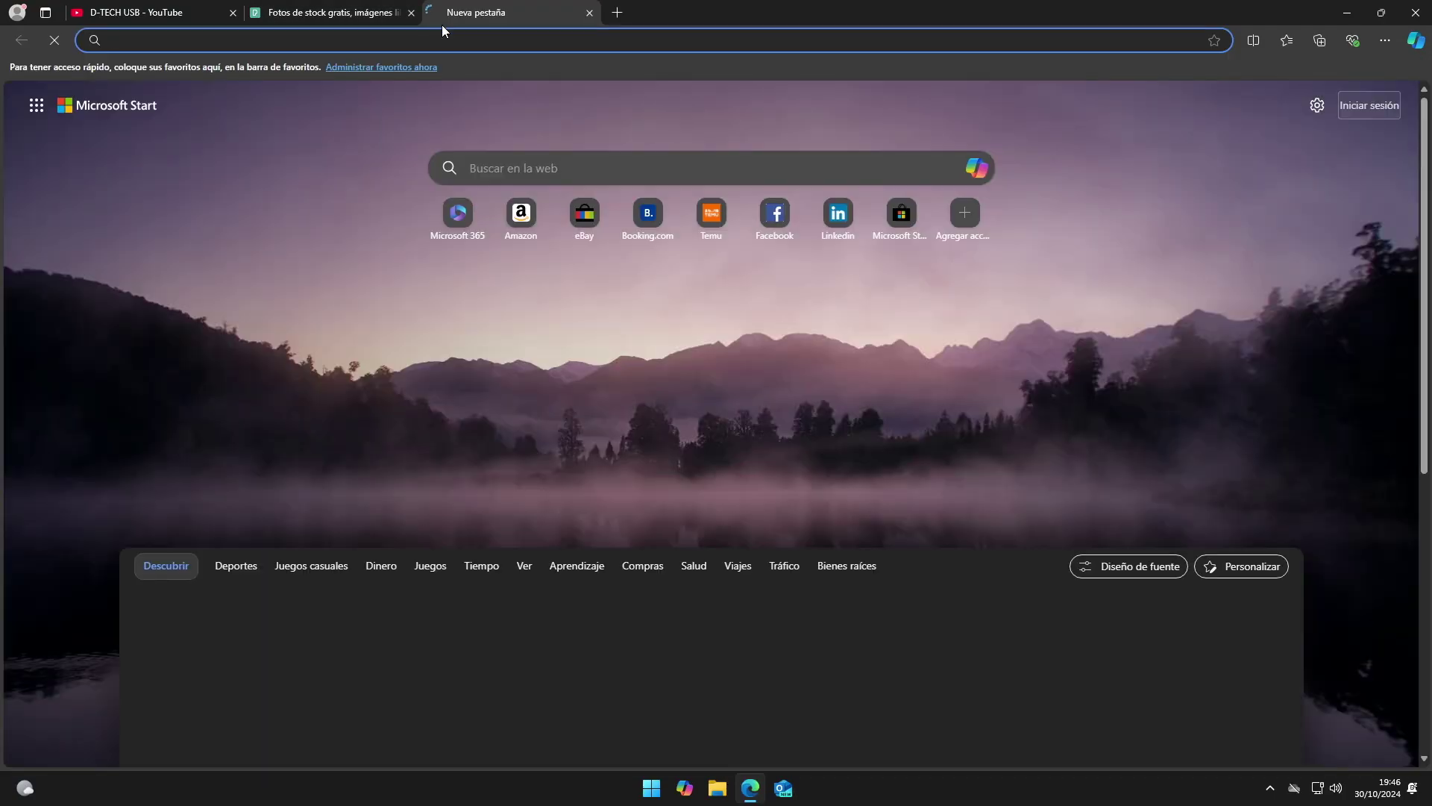
text(audionautix)
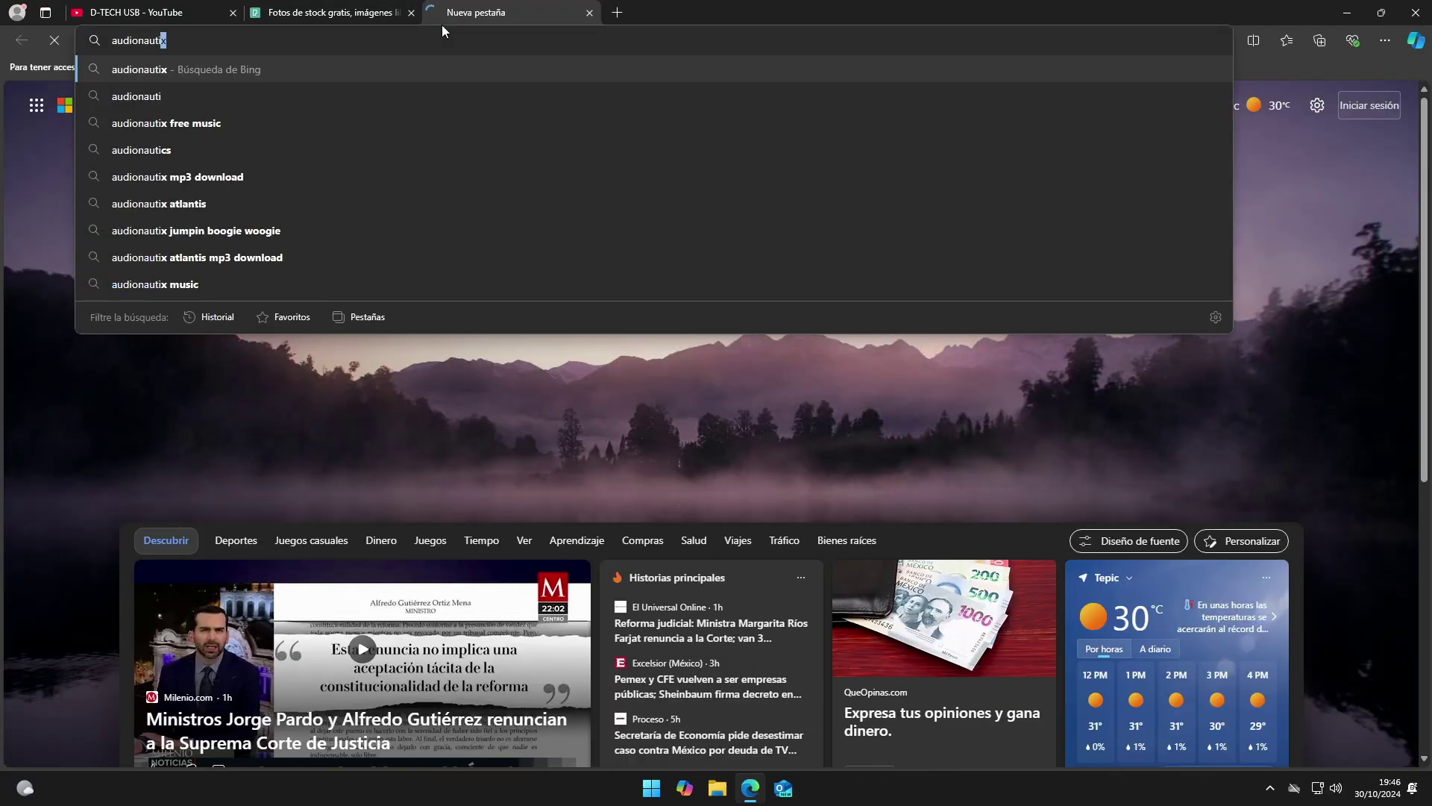
click(139, 67)
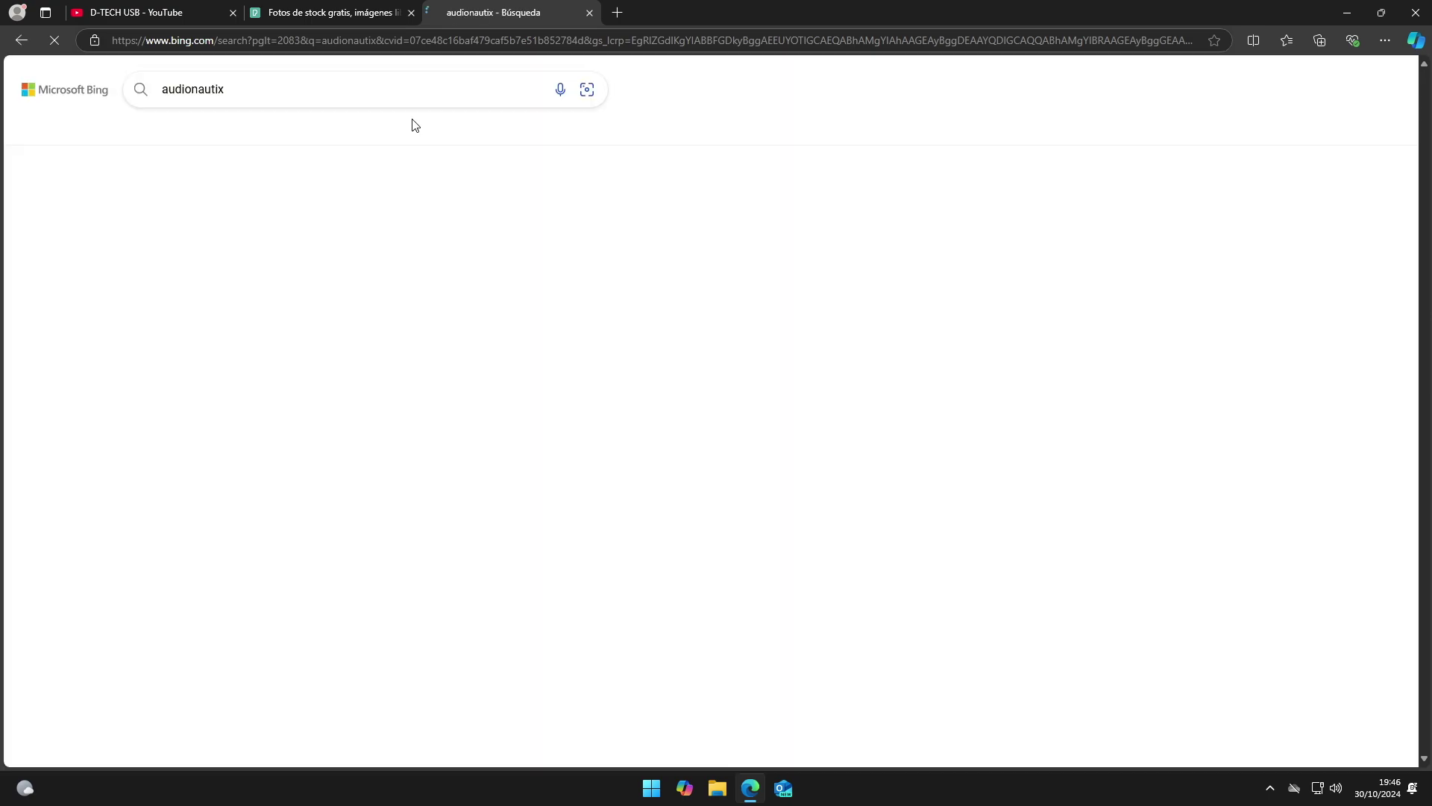
click(253, 230)
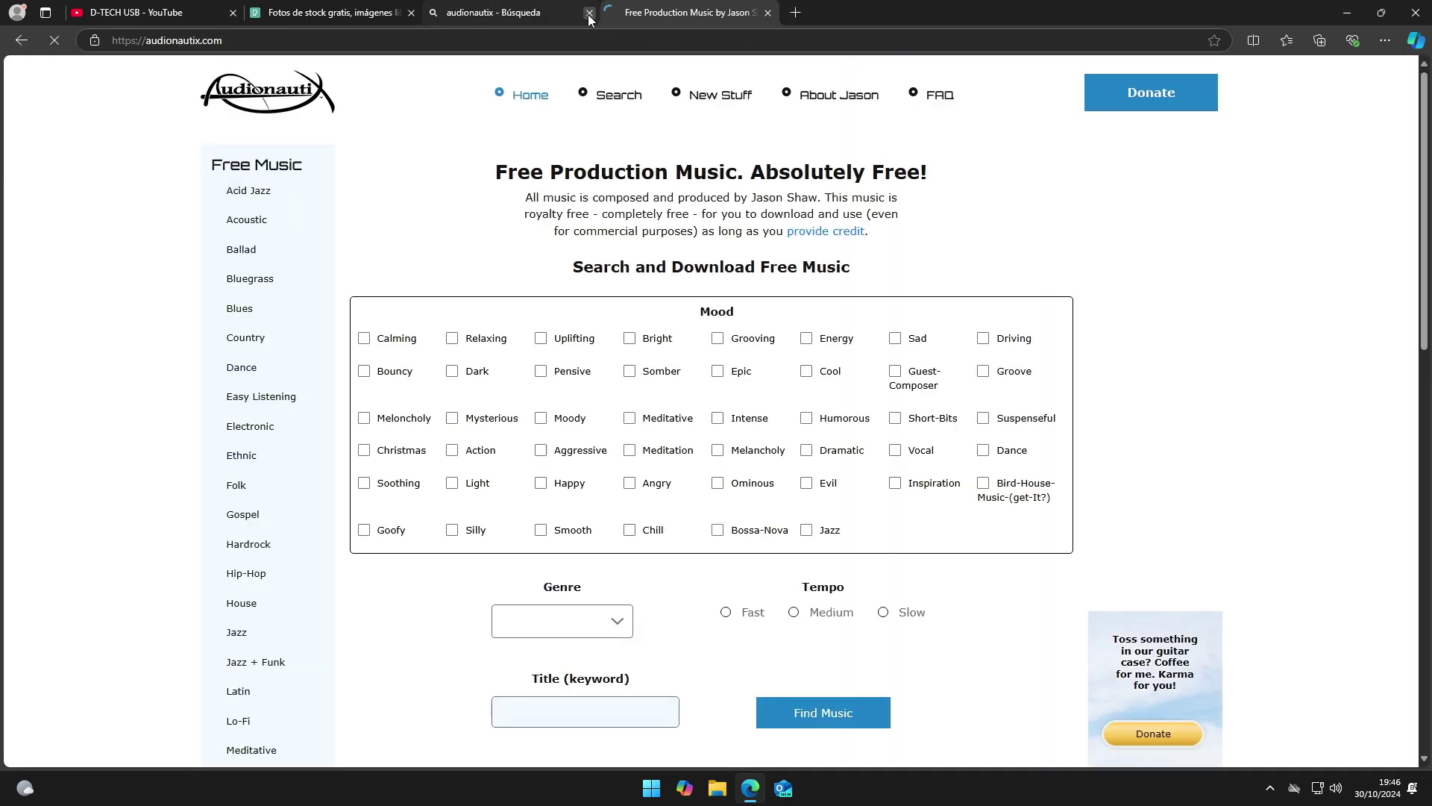
click(589, 13)
scroll(796, 361, down, 12)
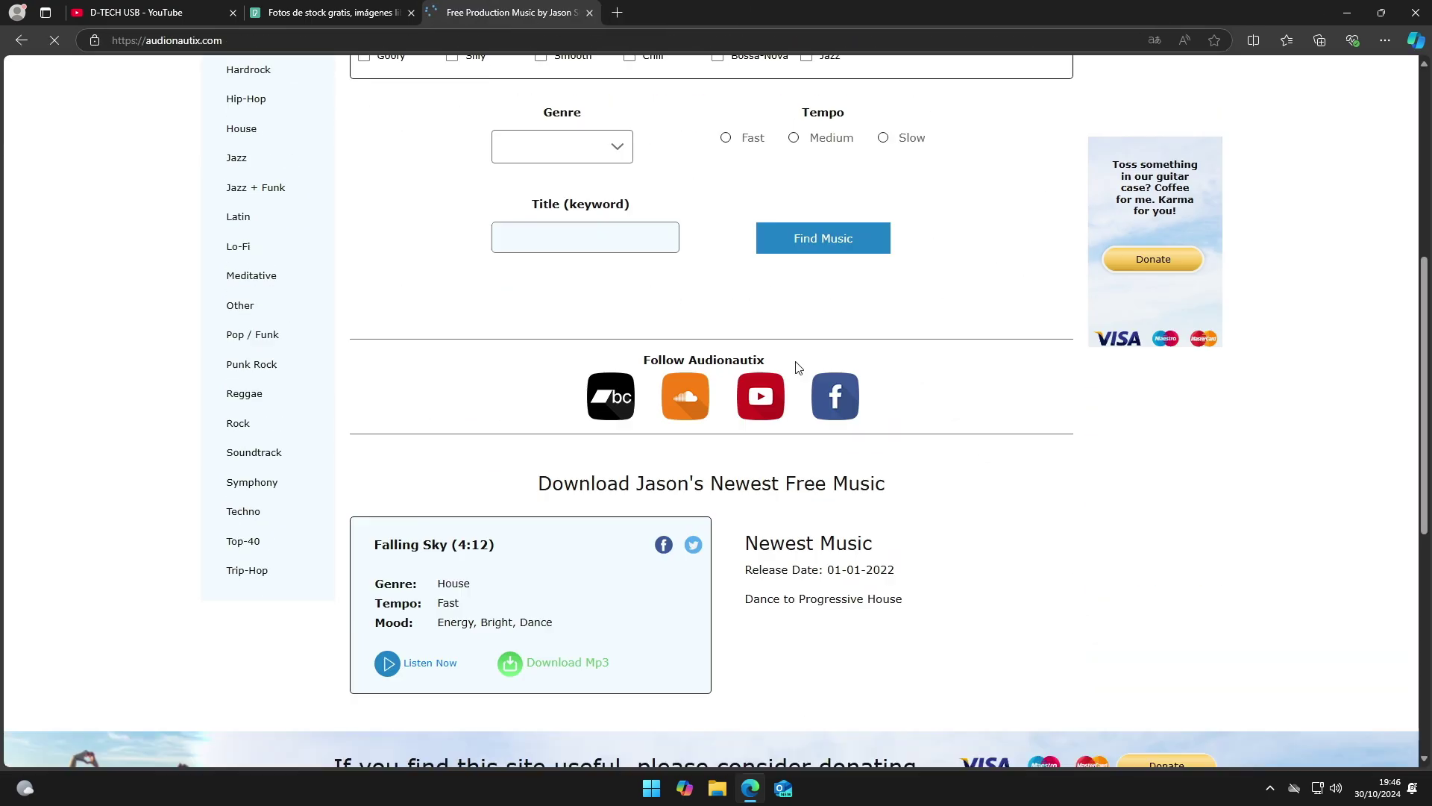
scroll(796, 360, up, 7)
scroll(795, 360, up, 5)
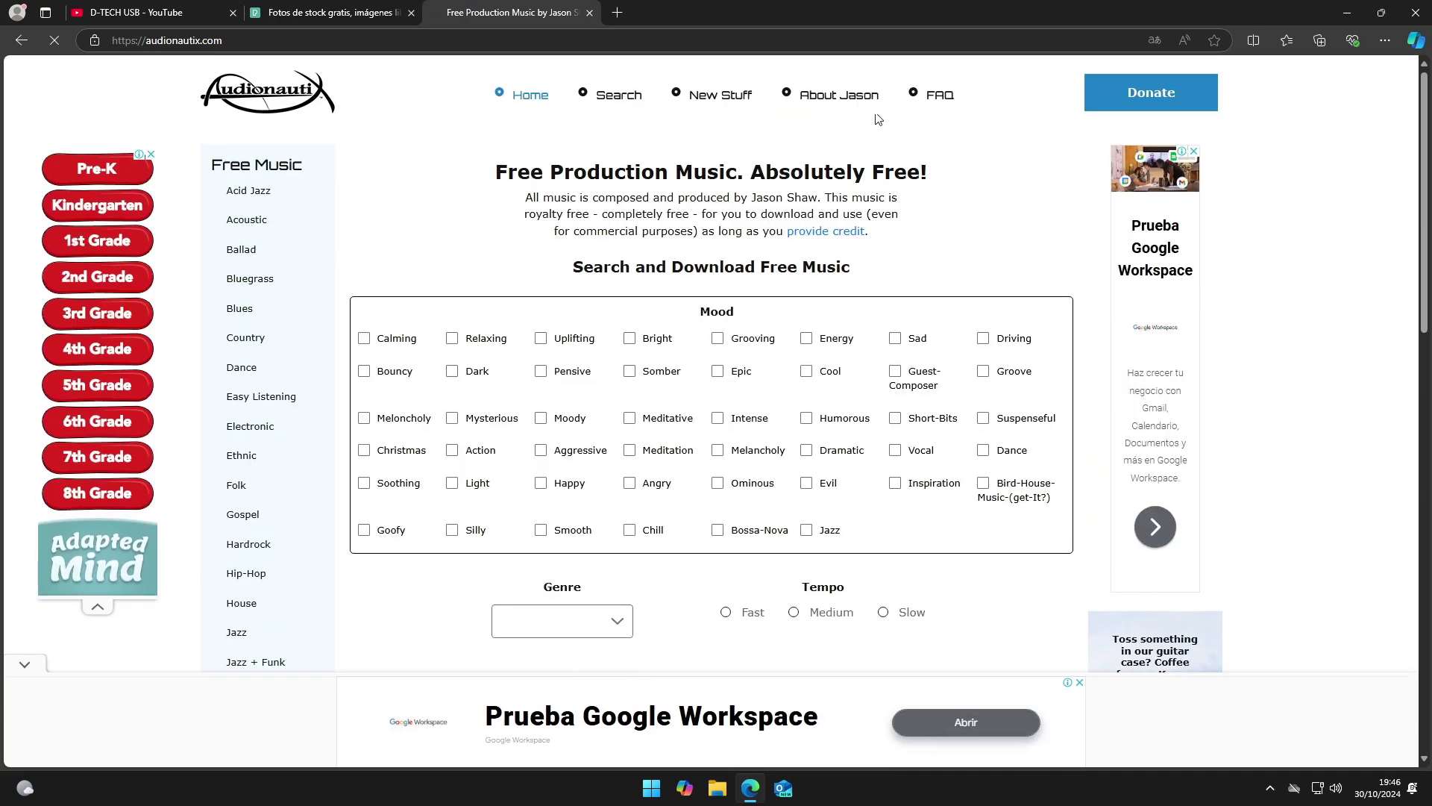
Minimize Edge, check CPU and memory usage in Task Manager with the three tabs open, and close Task Manager
click(1347, 15)
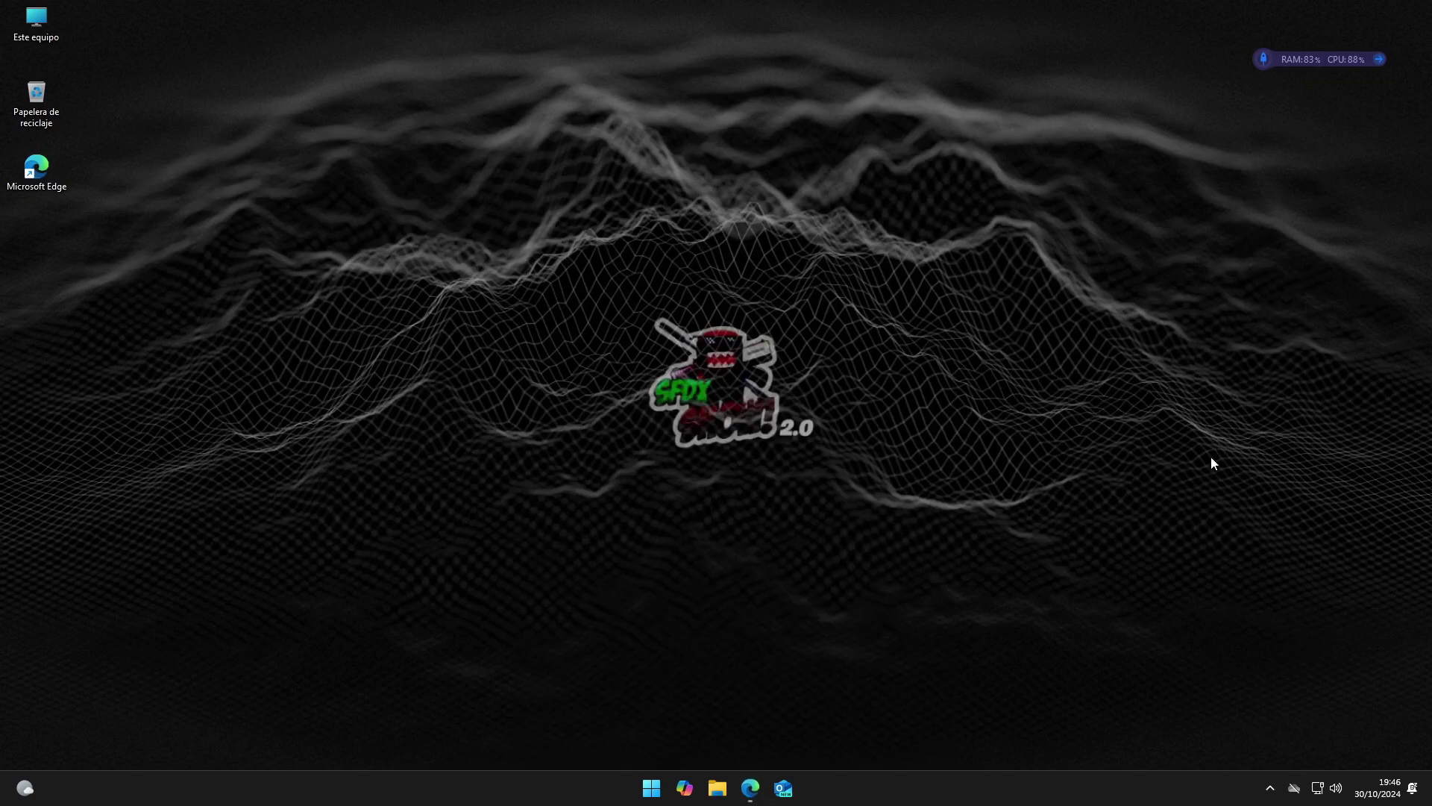
right_click(931, 787)
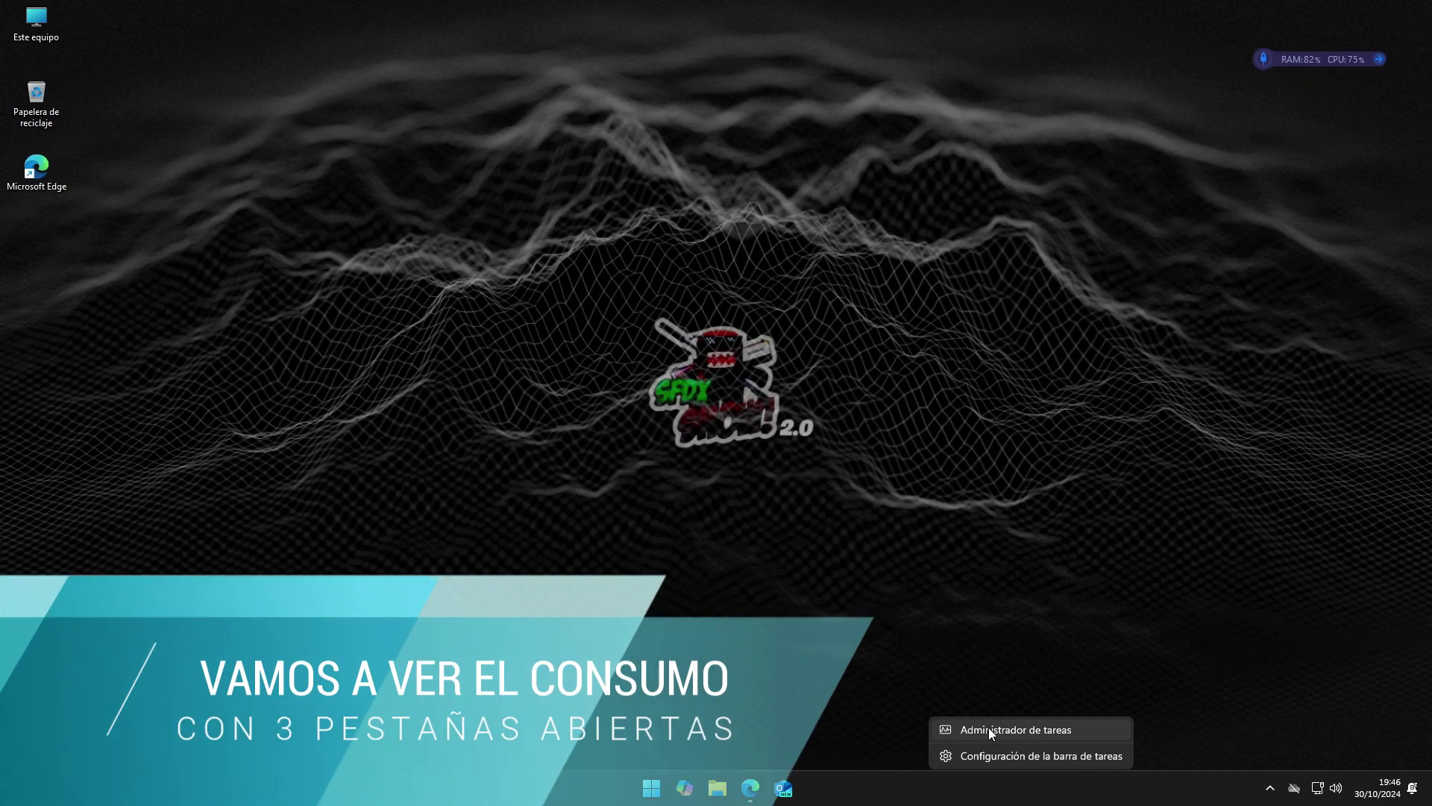
click(988, 727)
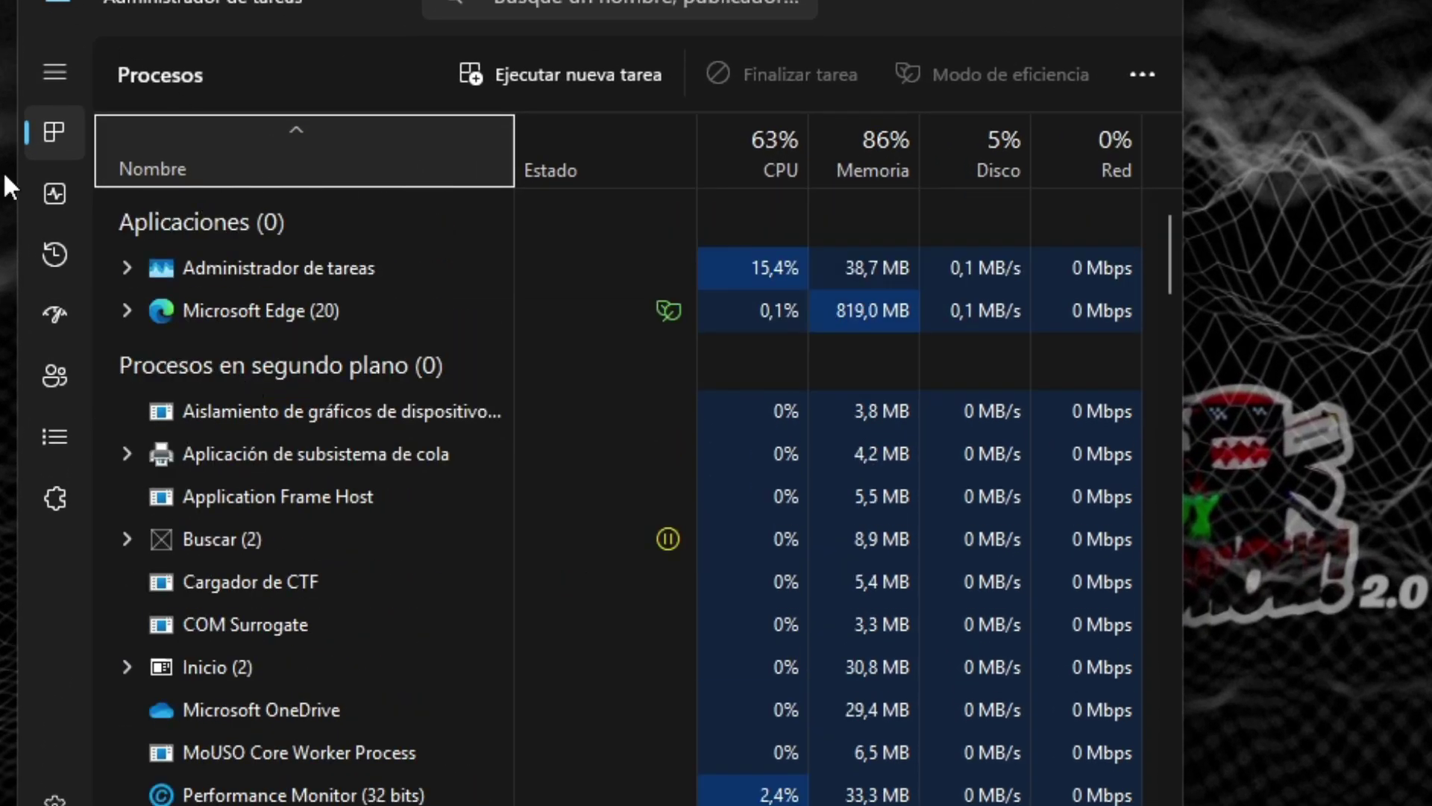
click(53, 190)
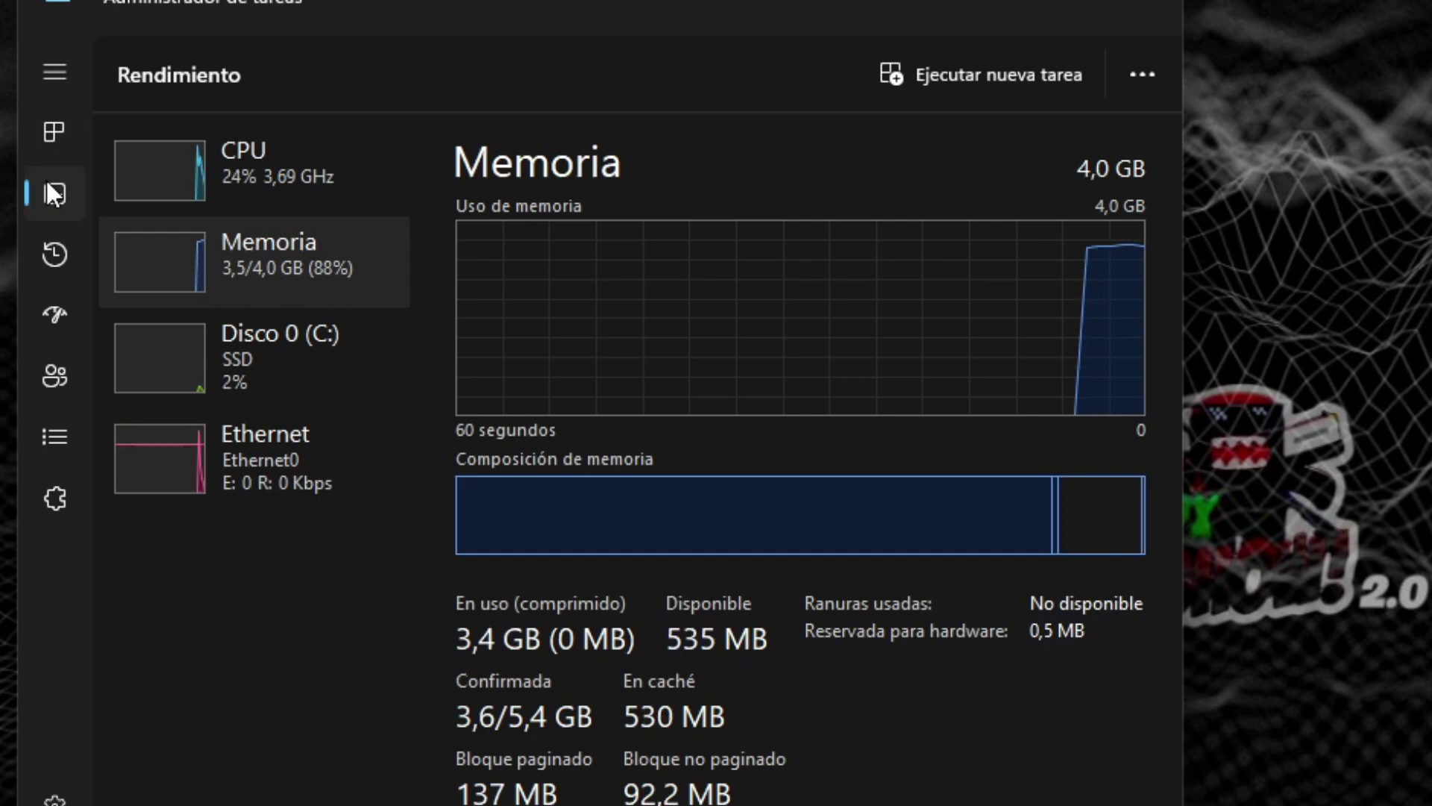
click(236, 191)
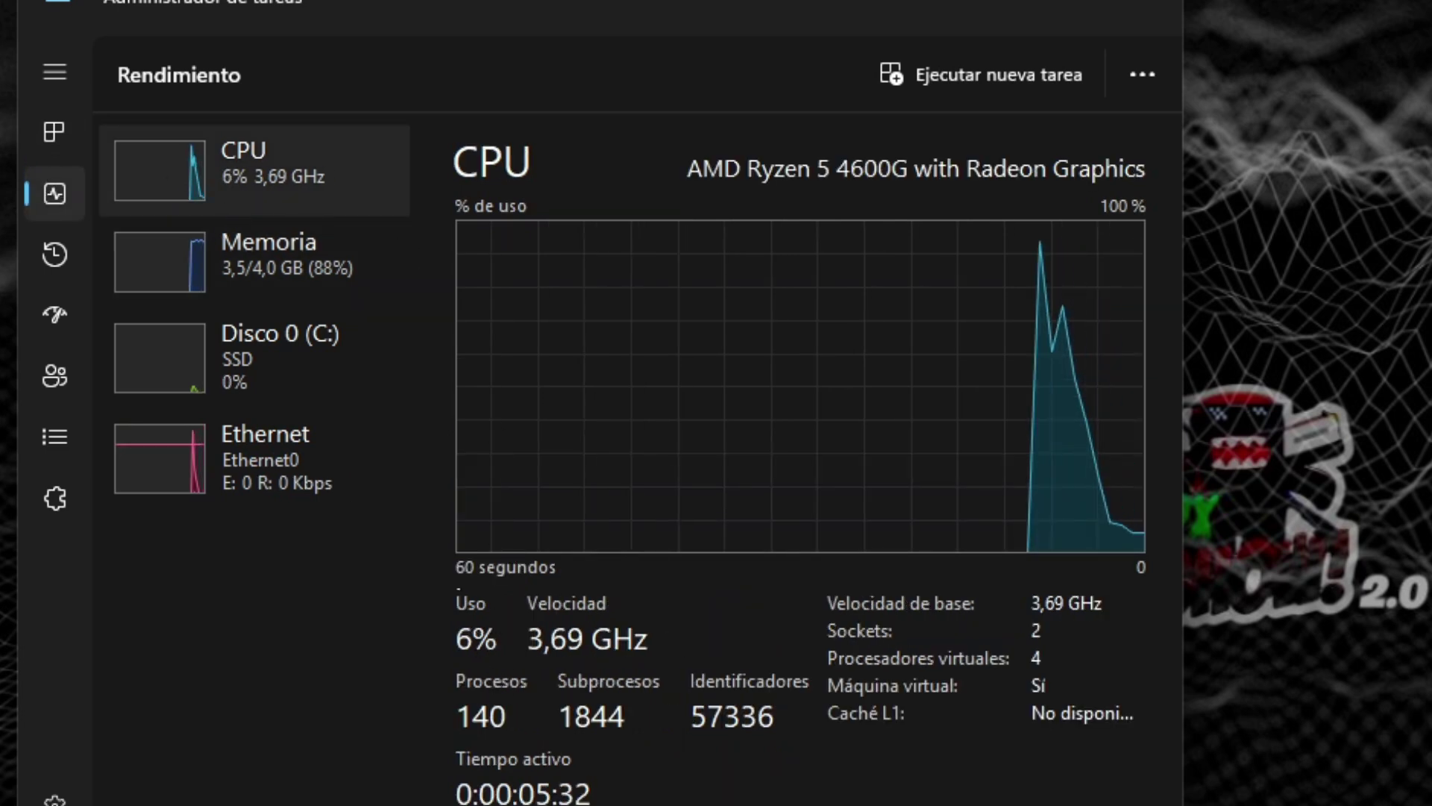
click(285, 297)
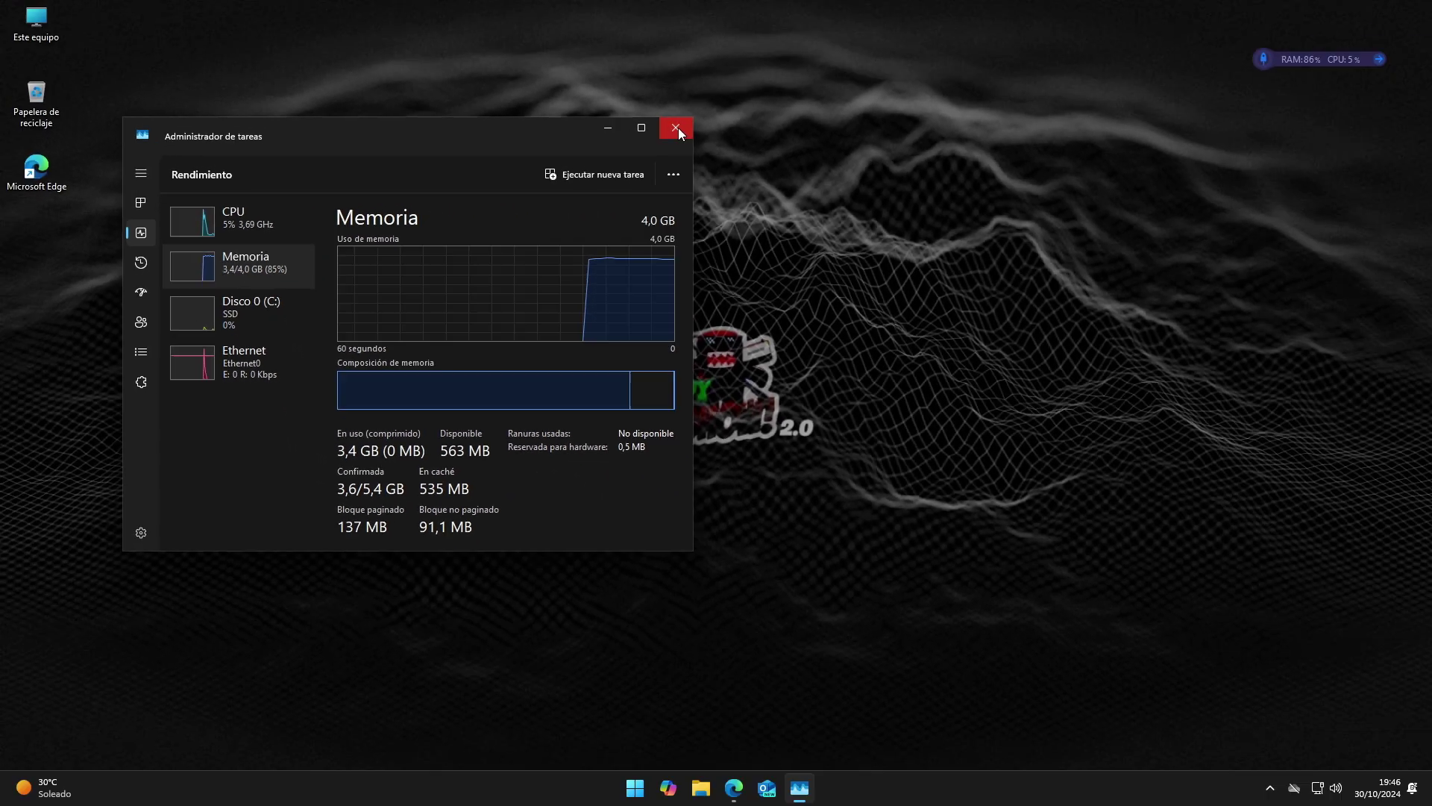
click(678, 127)
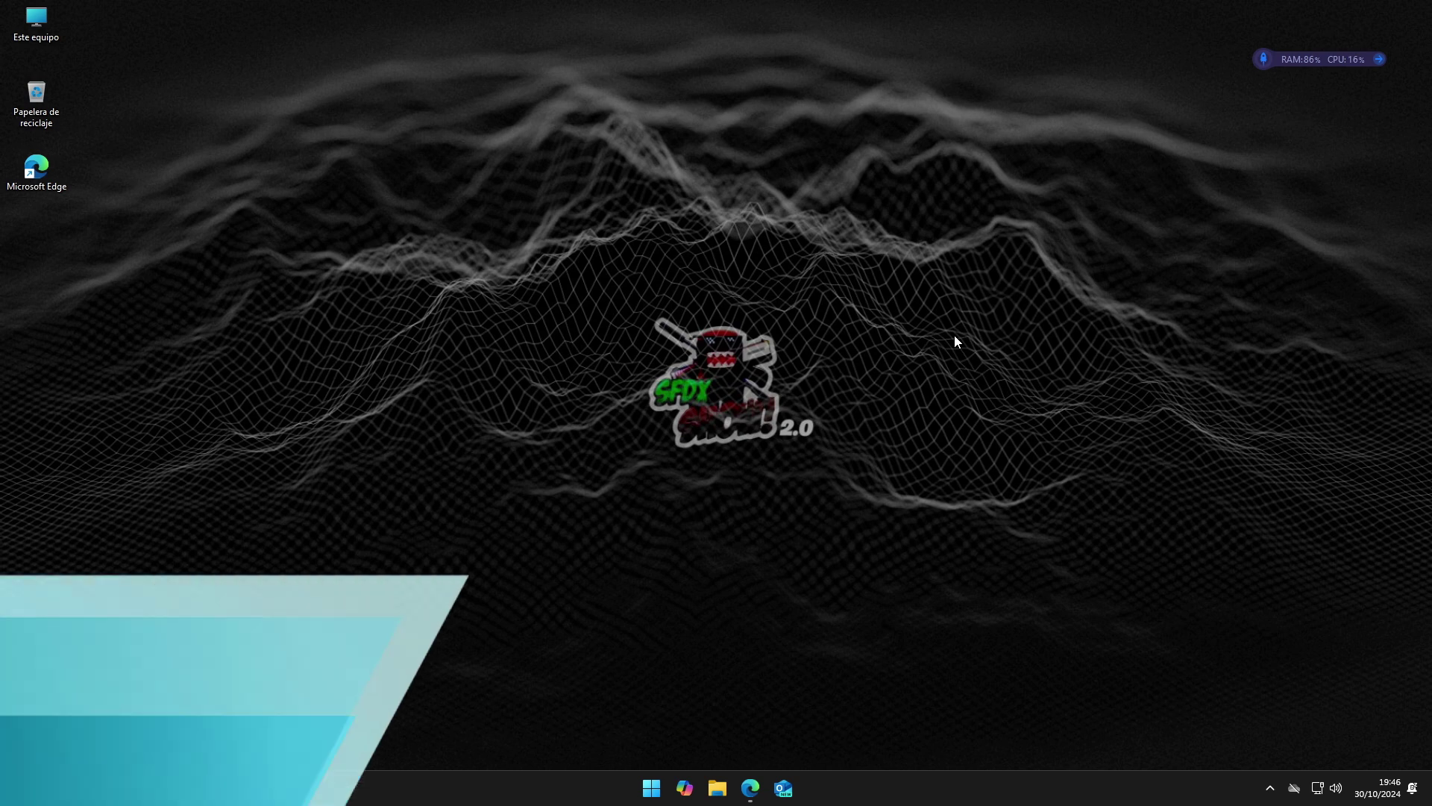